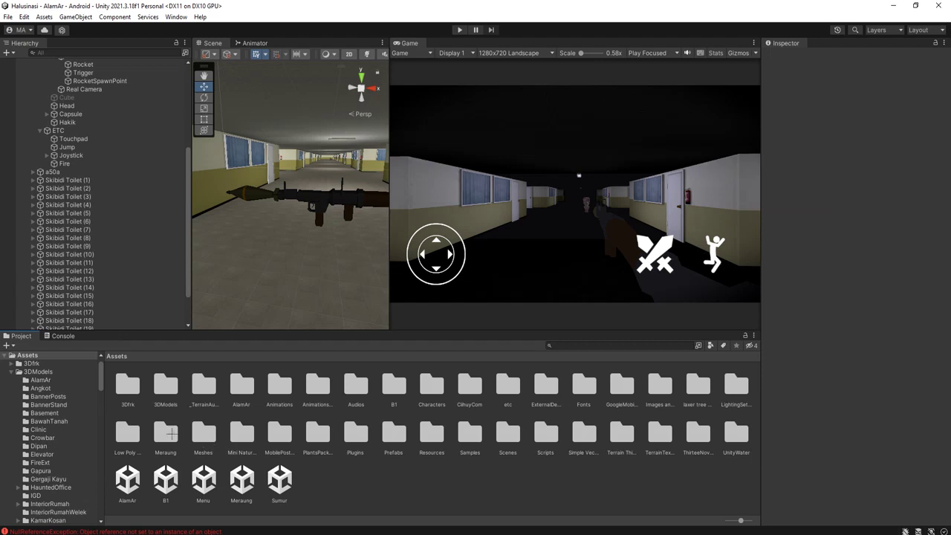
# - Place the Rocket prefab from the Resources folder into the scene and frame it in the Scene view
pyautogui.doubleClick(442, 435)
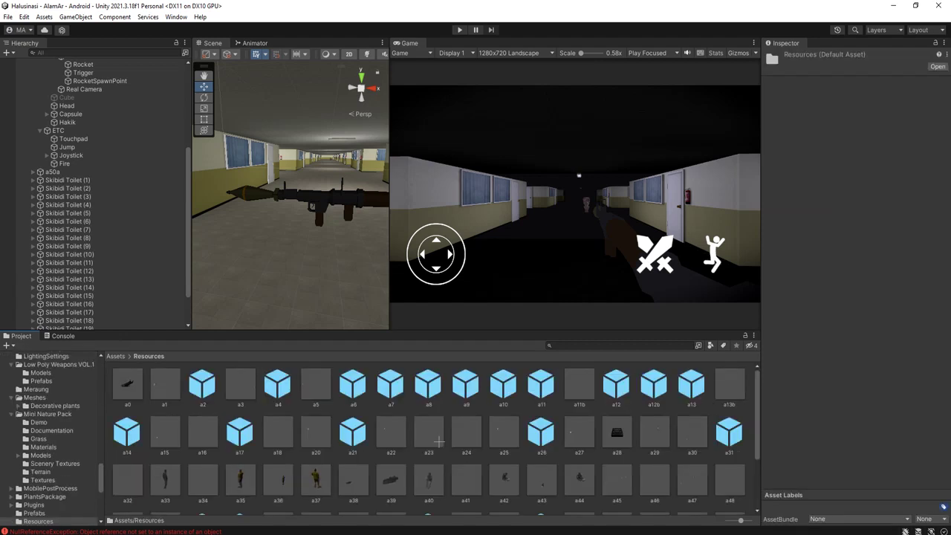
pyautogui.scroll(-3, 187, 319)
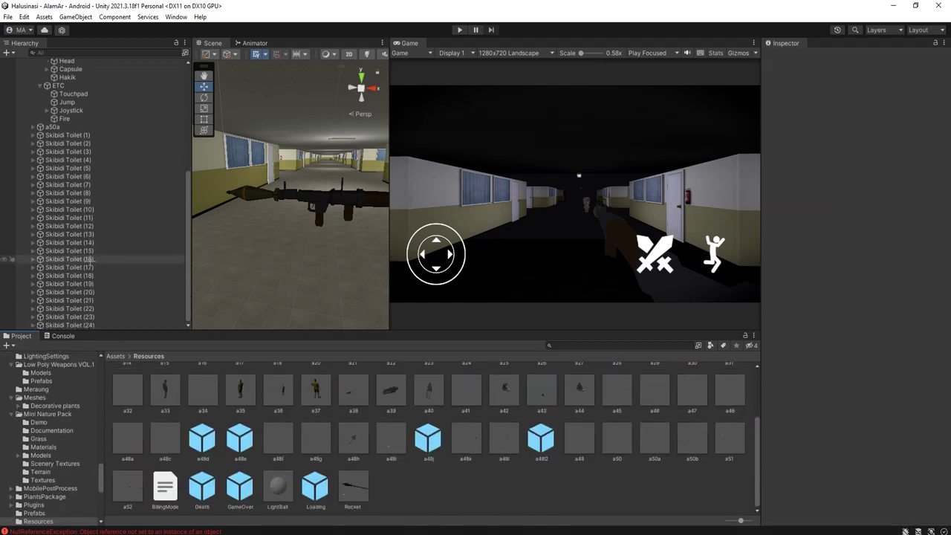
pyautogui.moveTo(352, 486); pyautogui.dragTo(115, 130)
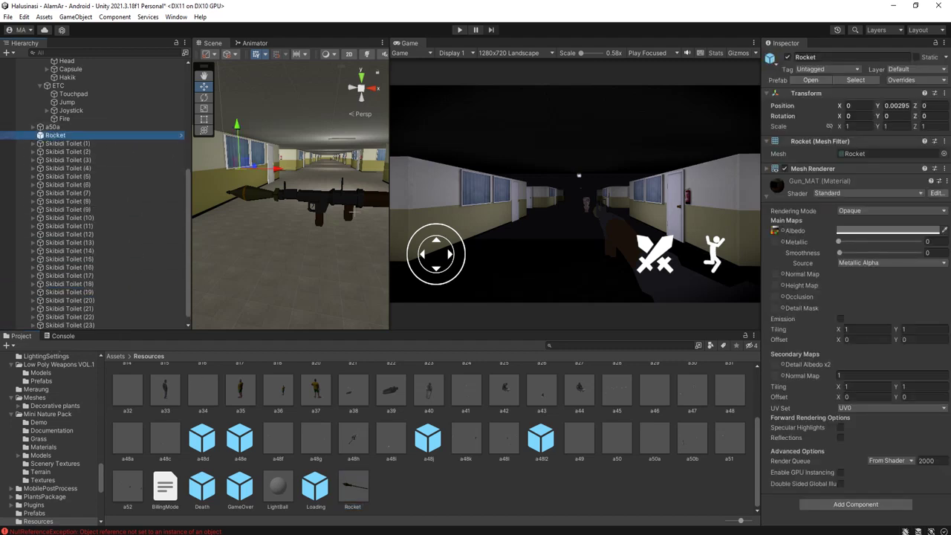
pyautogui.press('f')
pyautogui.keyDown('alt'); pyautogui.moveTo(307, 220); pyautogui.dragTo(417, 262); pyautogui.keyUp('alt')
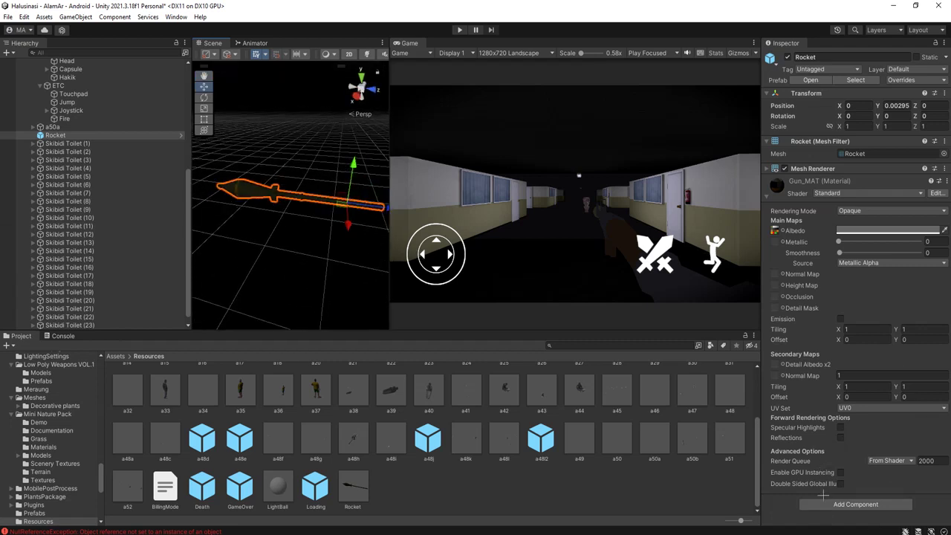
# - Add a Sphere Collider component to the Rocket object
pyautogui.click(830, 503)
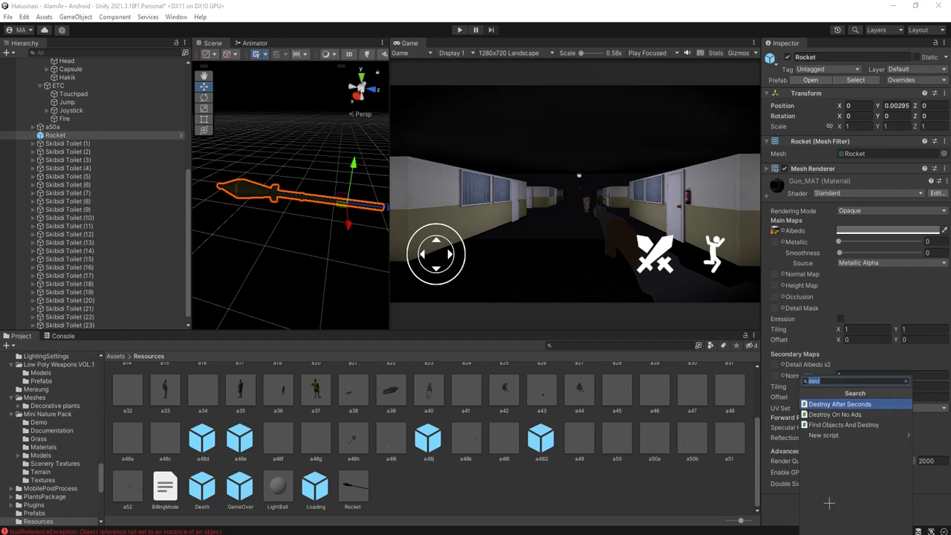
pyautogui.write('sph')
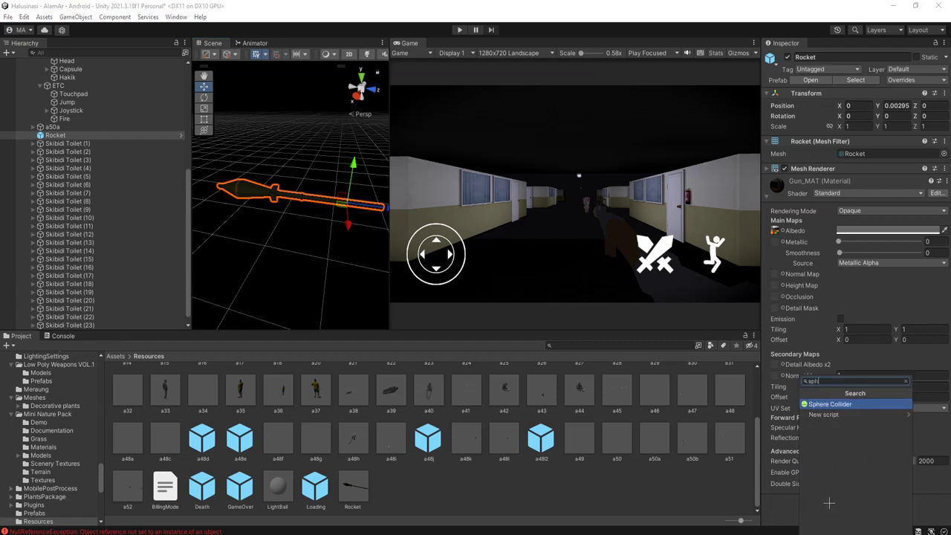
pyautogui.press('Return')
pyautogui.scroll(-5, 321, 235)
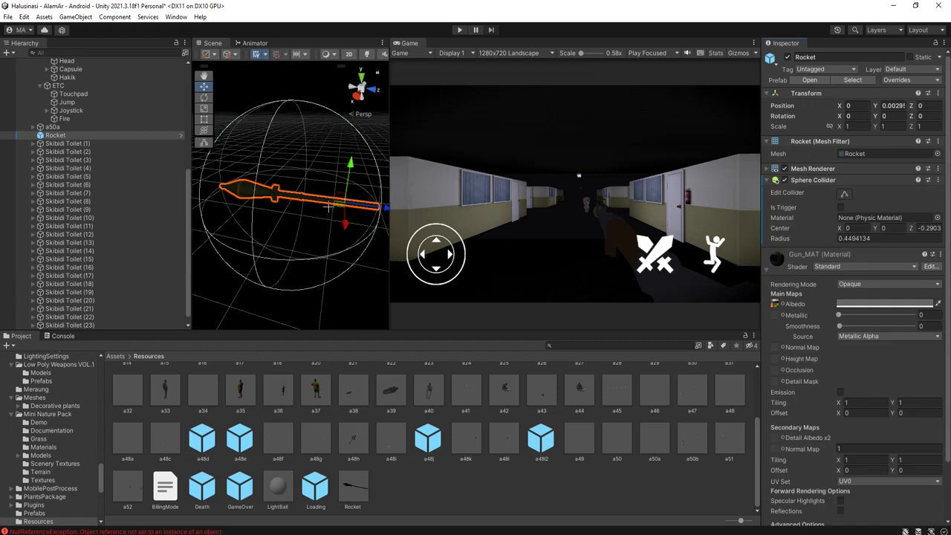
pyautogui.keyDown('alt'); pyautogui.moveTo(321, 234); pyautogui.dragTo(343, 212); pyautogui.keyUp('alt')
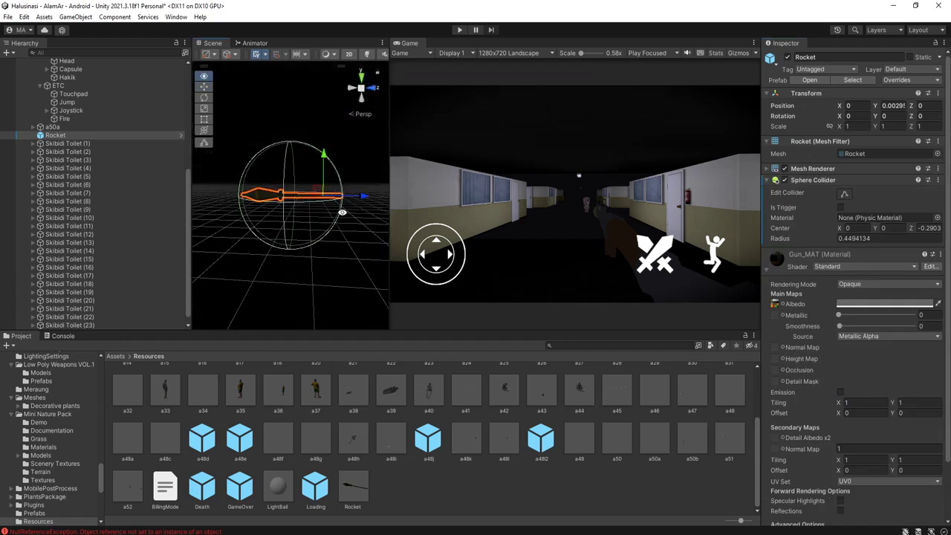
# - Add a Rigidbody component to the Rocket object
pyautogui.scroll(-3, 847, 520)
pyautogui.click(831, 510)
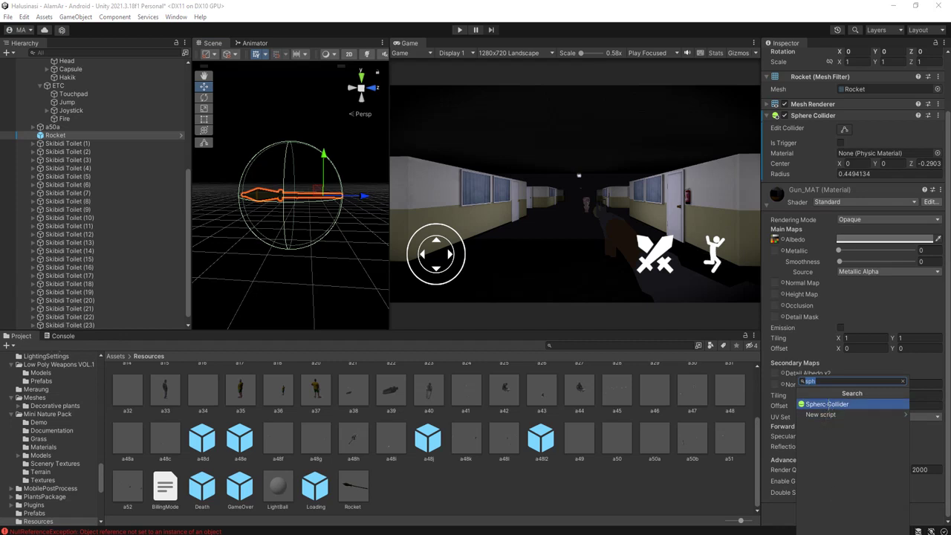
pyautogui.write('rigid')
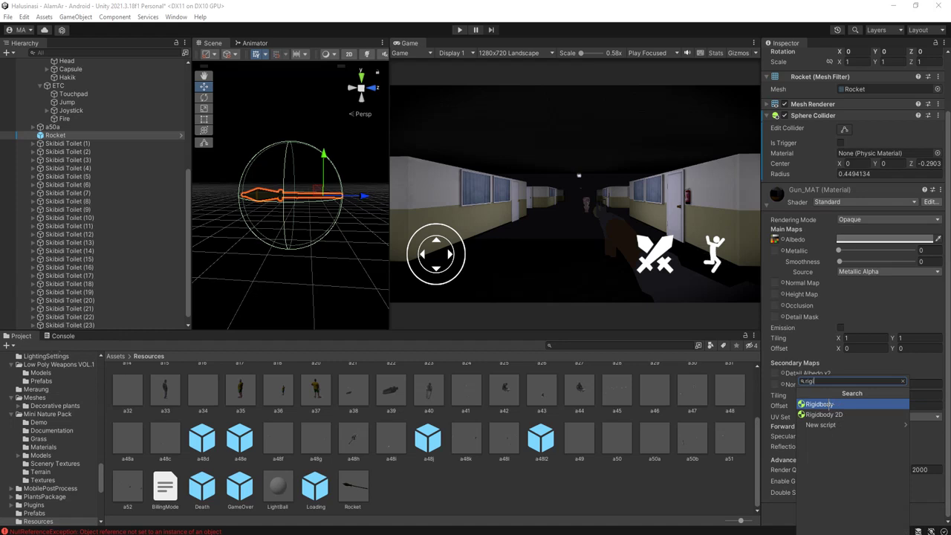
pyautogui.click(829, 404)
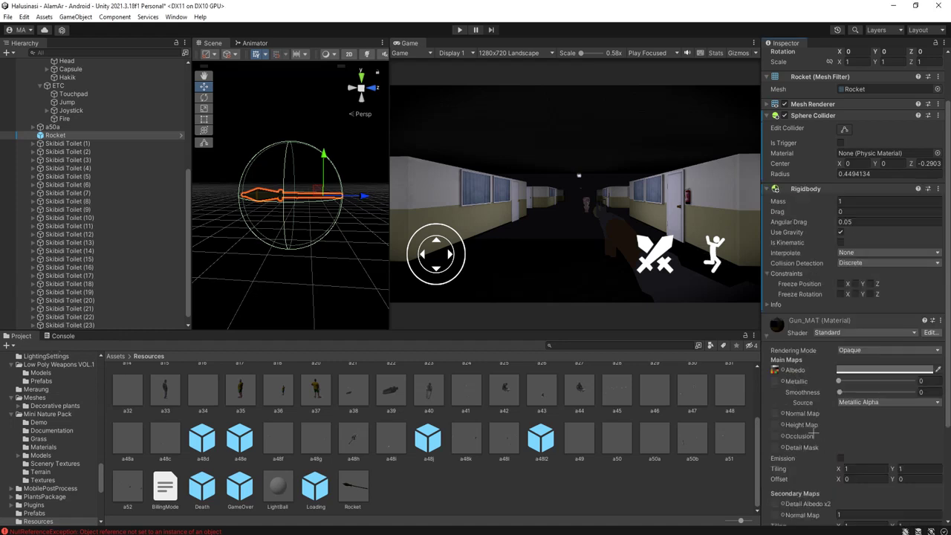
pyautogui.scroll(-5, 815, 434)
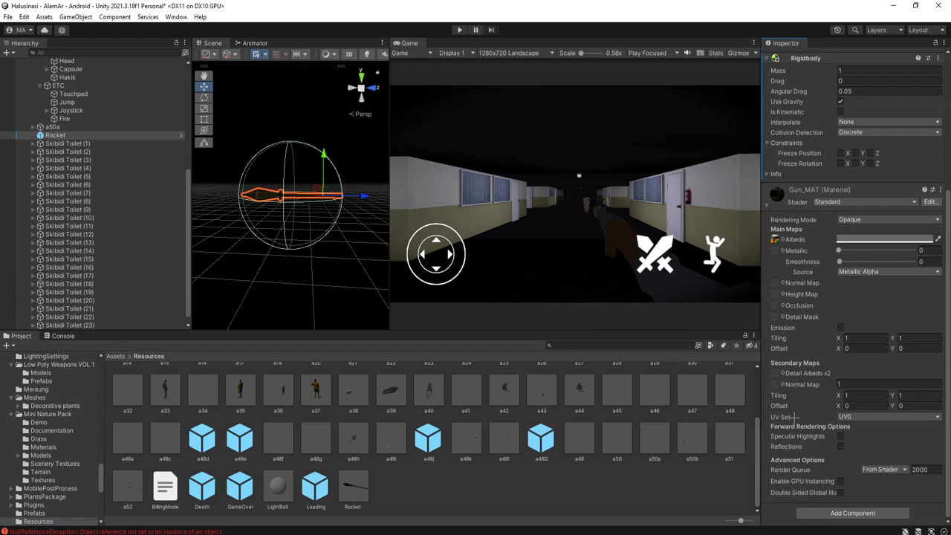
# - Apply all overrides of the Rocket instance to its prefab
pyautogui.click(65, 119)
pyautogui.click(64, 135)
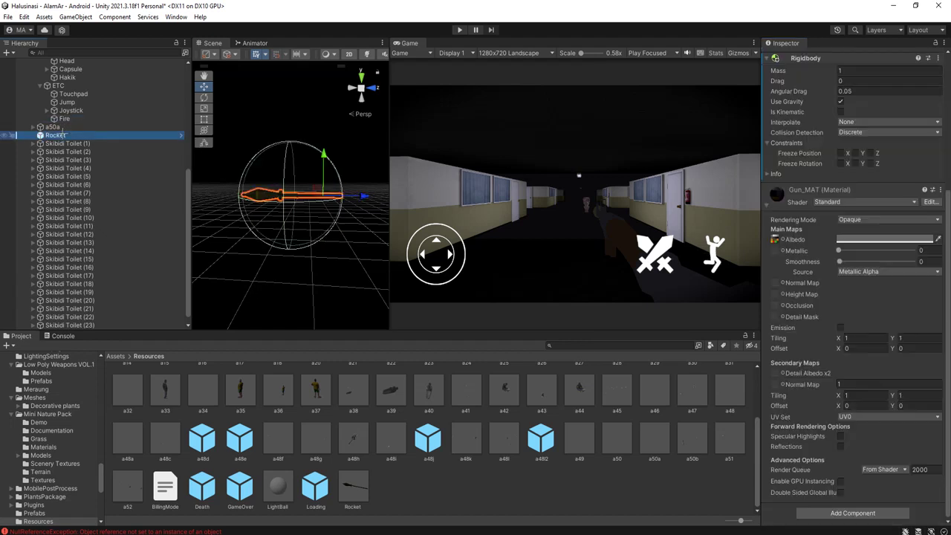
pyautogui.scroll(1, 731, 285)
pyautogui.scroll(7, 803, 272)
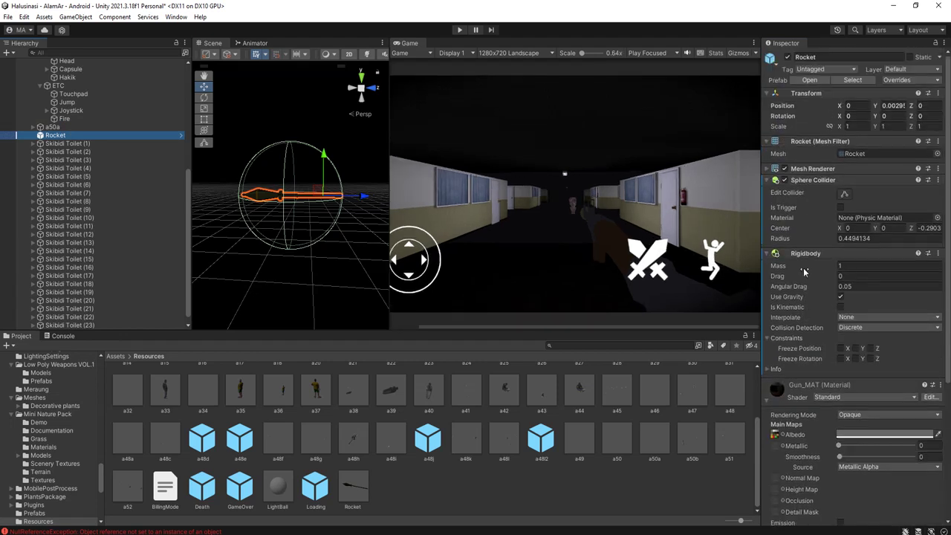
pyautogui.click(901, 79)
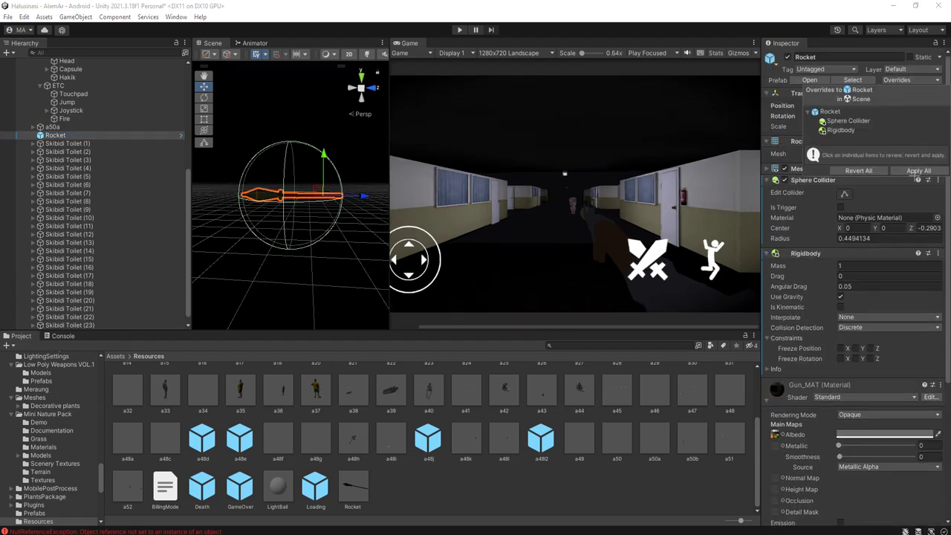
pyautogui.click(918, 170)
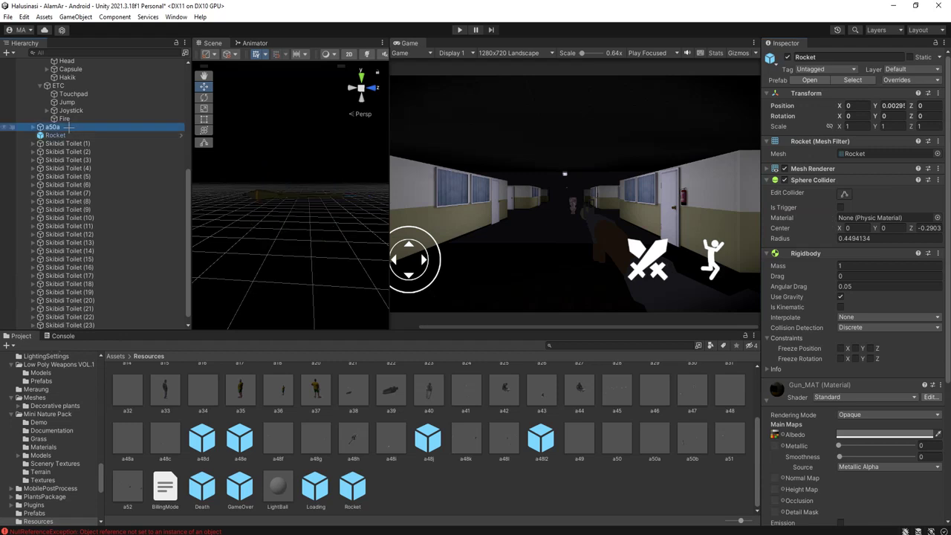
# - Delete the Rocket instance from the scene hierarchy and save the scene
pyautogui.press('Delete')
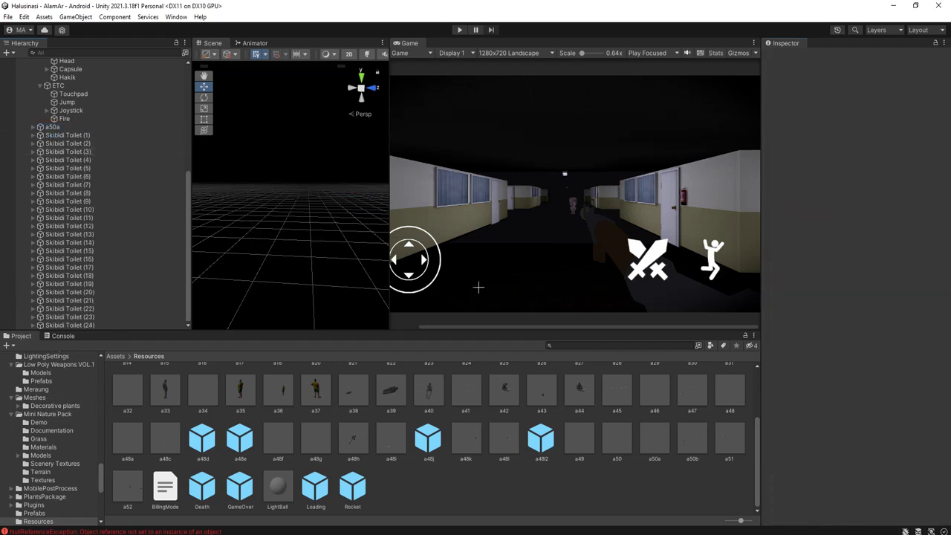
pyautogui.hotkey('ctrl', 's')
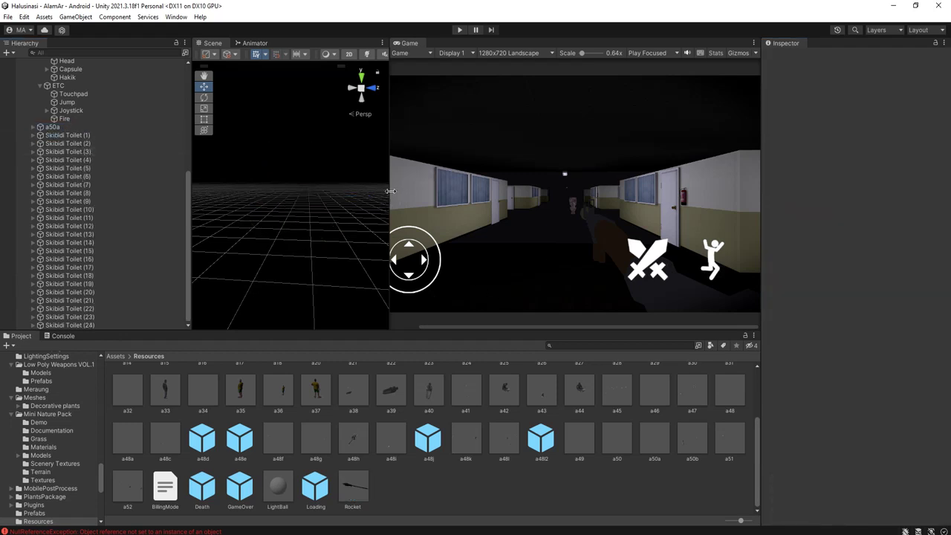
# - Widen the Game view and playtest the launcher, firing rockets from several spots in the corridor, ending with Play mode stopped
pyautogui.moveTo(390, 191); pyautogui.dragTo(339, 192)
pyautogui.hotkey('ctrl', 'p')
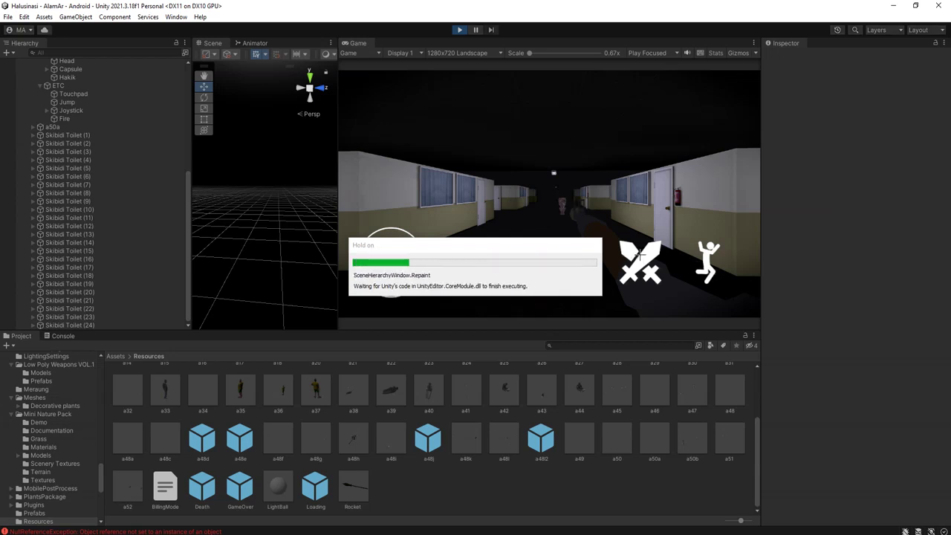
pyautogui.moveTo(594, 212); pyautogui.dragTo(663, 218)
pyautogui.press('w')
pyautogui.press('s')
pyautogui.press('s')
pyautogui.press('s')
pyautogui.press('a')
pyautogui.press('w')
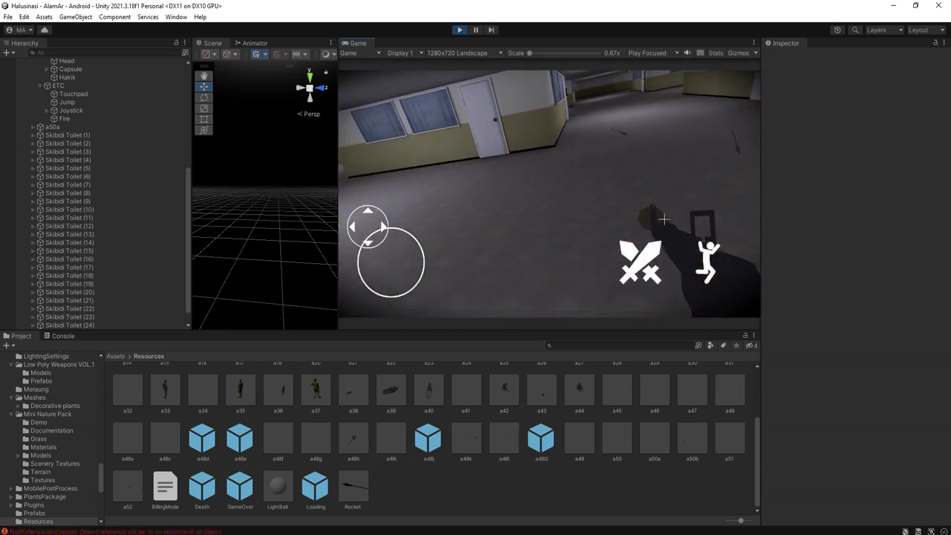
pyautogui.moveTo(650, 255); pyautogui.dragTo(630, 259)
pyautogui.press('s')
pyautogui.press('a')
pyautogui.press('d')
pyautogui.press('s')
pyautogui.press('s')
pyautogui.press('a')
pyautogui.press('w')
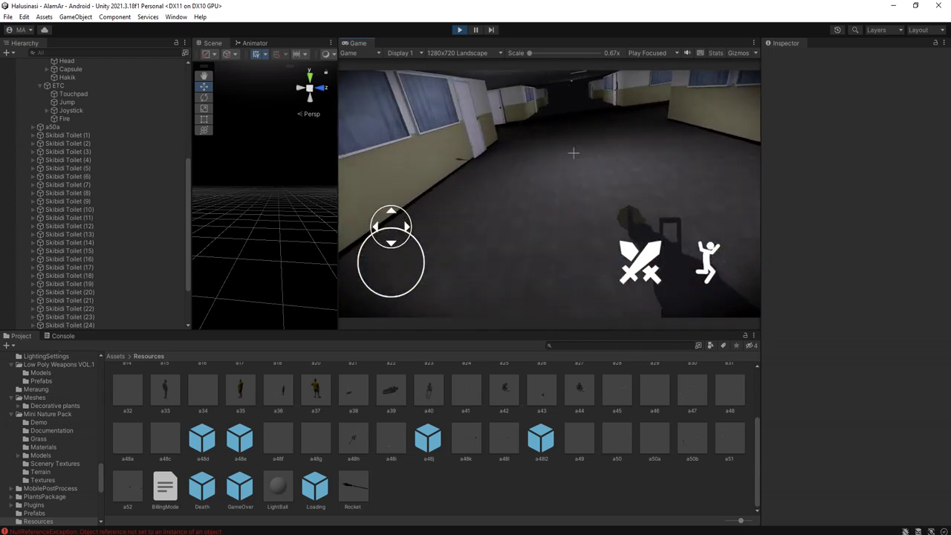
pyautogui.press('w')
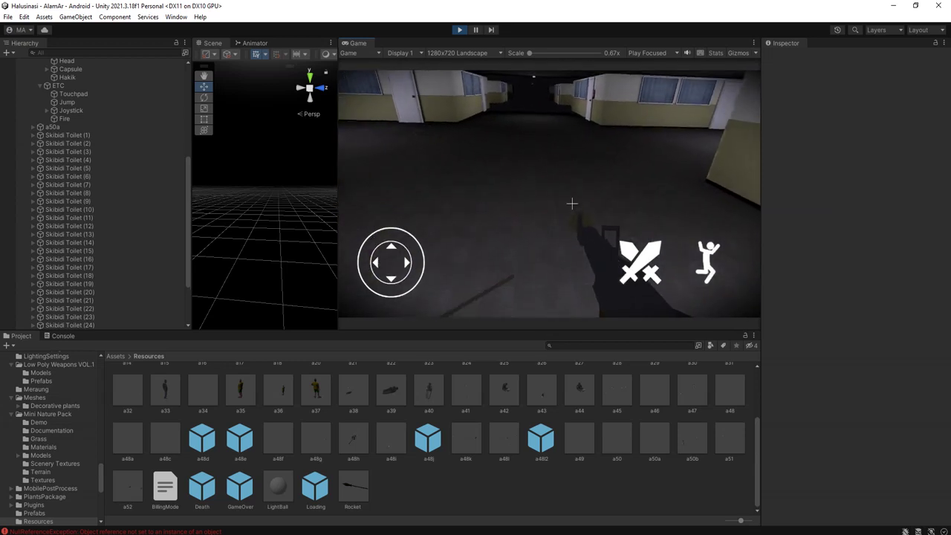
pyautogui.moveTo(492, 233); pyautogui.dragTo(613, 267)
pyautogui.press('s')
pyautogui.press('s')
pyautogui.moveTo(545, 219); pyautogui.dragTo(611, 178)
pyautogui.press('a')
pyautogui.press('s')
pyautogui.press('s')
pyautogui.click(637, 264)
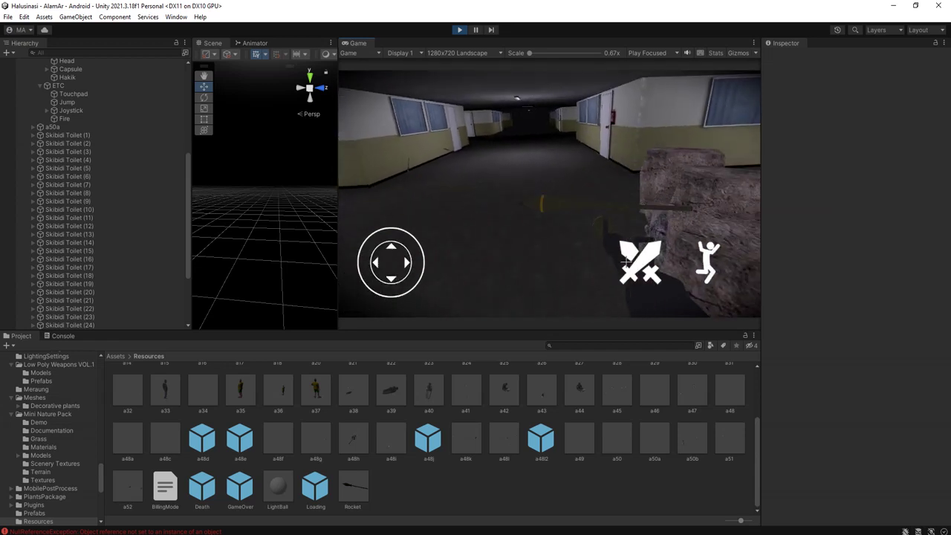
pyautogui.press('s')
pyautogui.press('a')
pyautogui.moveTo(545, 193); pyautogui.dragTo(589, 194)
pyautogui.press('w')
pyautogui.click(632, 261)
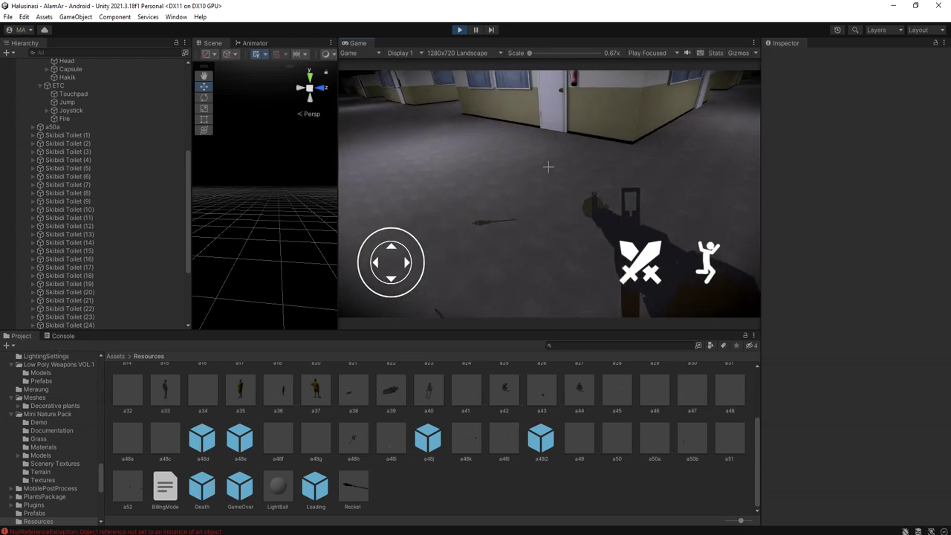
pyautogui.click(460, 30)
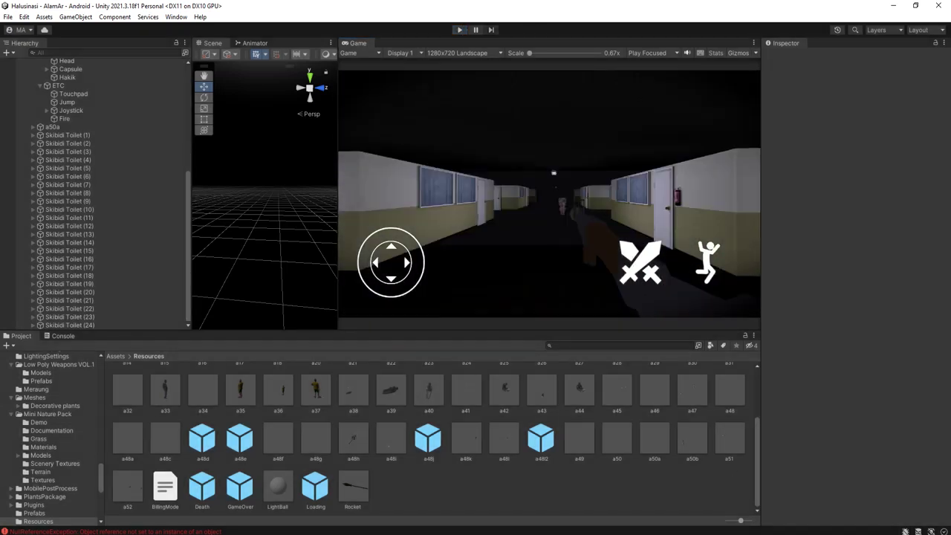
# - Switch to RocketLauncher.cs in Notepad++, duplicate the rckt.transform.position line in FireTheRocket and change the copy's assigned property to rotation
pyautogui.hotkey('alt', 'Tab')
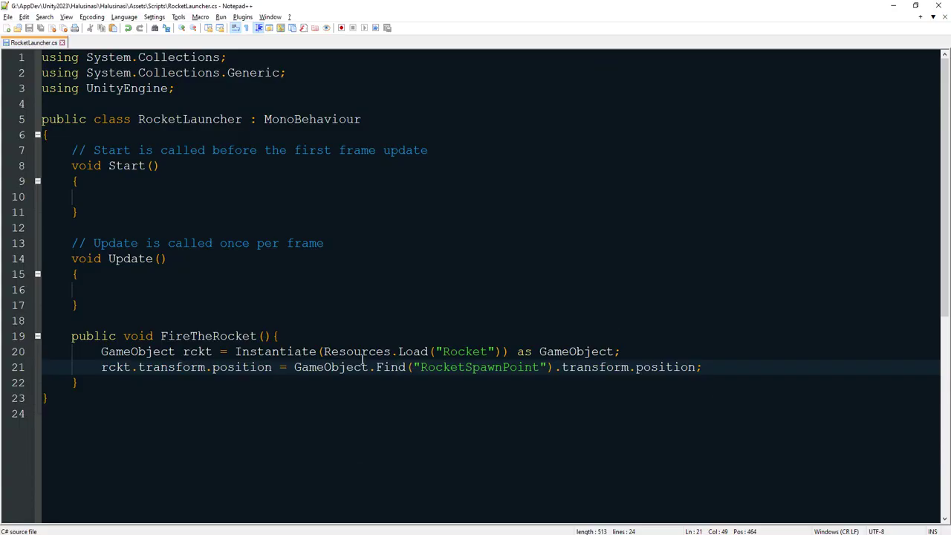
pyautogui.click(155, 369)
pyautogui.hotkey('ctrl', 'd')
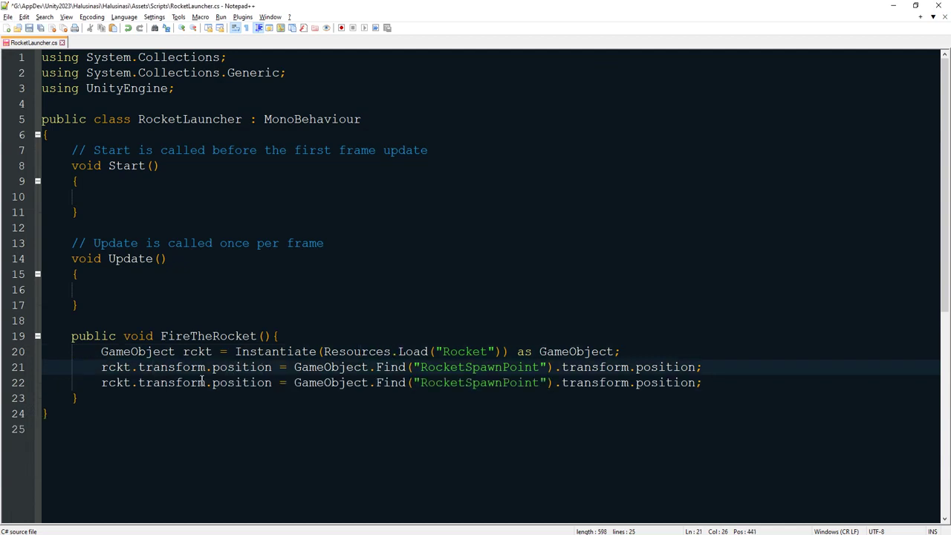
pyautogui.doubleClick(229, 382)
pyautogui.write('rotation')
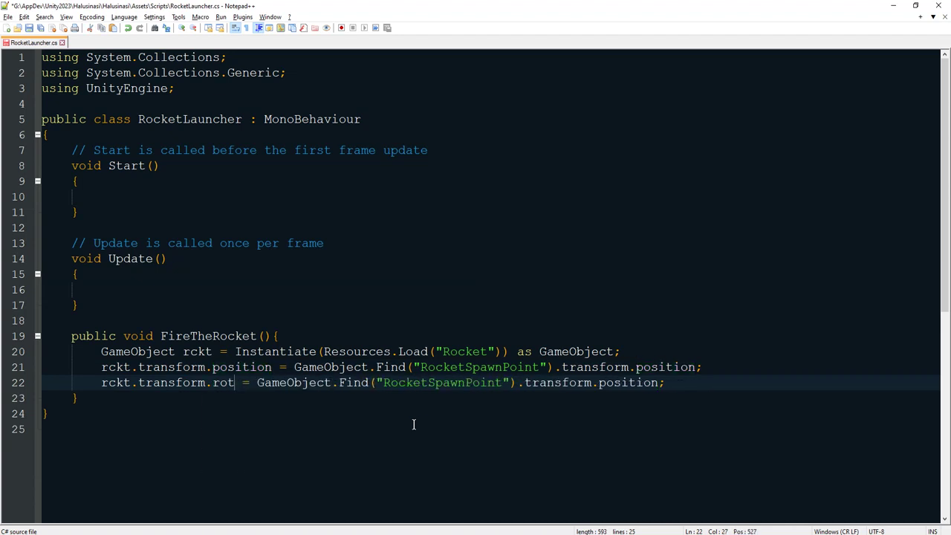
# - Make the duplicated line read the RocketSpawnPoint's transform.rotation instead of its position
pyautogui.click(158, 383)
pyautogui.tripleClick(377, 382)
pyautogui.doubleClick(242, 383)
pyautogui.click(228, 383)
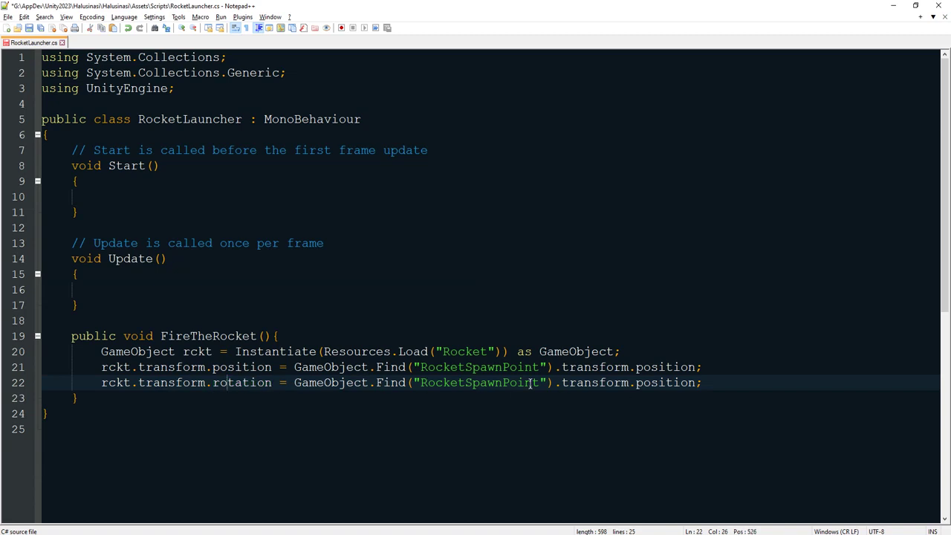
pyautogui.doubleClick(665, 382)
pyautogui.doubleClick(243, 382)
pyautogui.hotkey('ctrl', 'c')
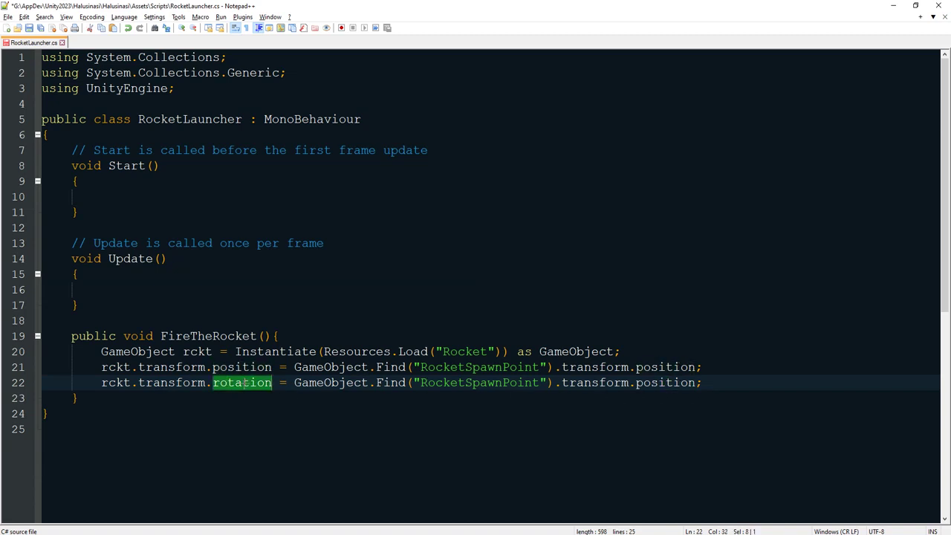
pyautogui.doubleClick(666, 383)
pyautogui.hotkey('ctrl', 'v')
# - Switch to Unity and playtest the launcher, moving through the corridor and firing rockets in several directions, ending with Play mode stopped
pyautogui.hotkey('alt', 'Tab')
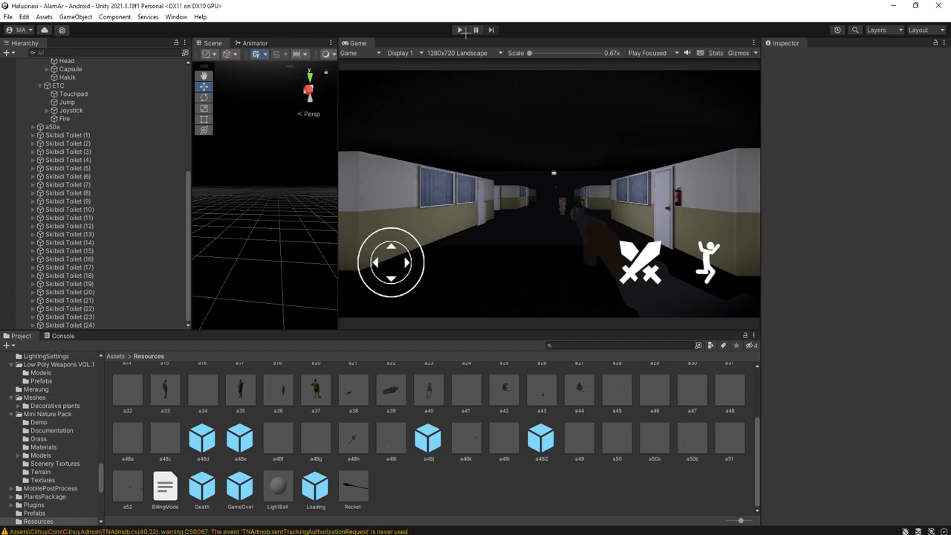
pyautogui.click(460, 30)
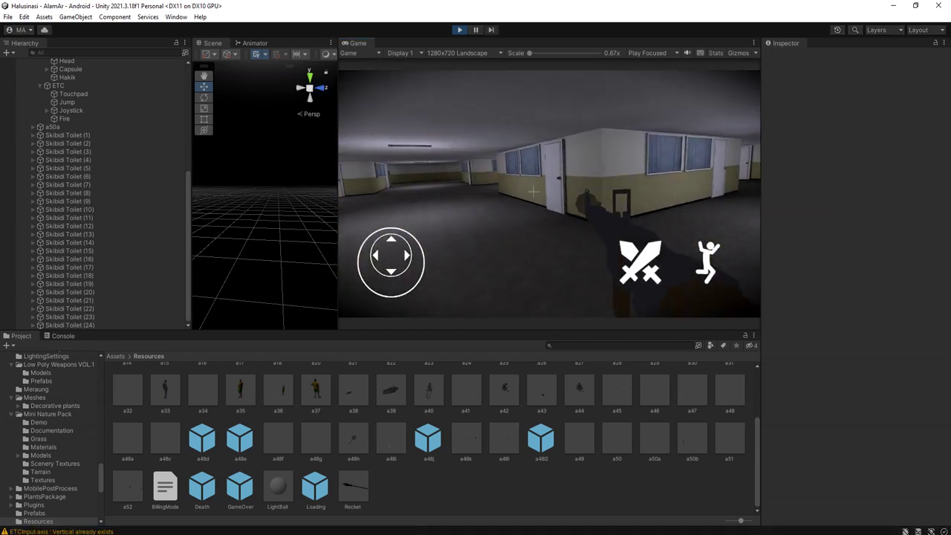
pyautogui.press('w')
pyautogui.press('s')
pyautogui.press('a')
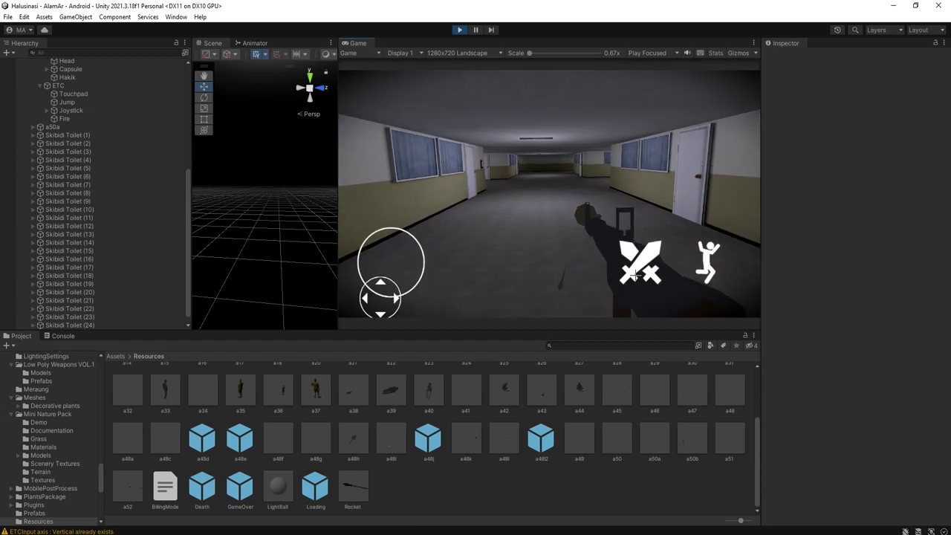
pyautogui.press('s')
pyautogui.press('a')
pyautogui.moveTo(603, 231); pyautogui.dragTo(656, 191)
pyautogui.press('s')
pyautogui.press('a')
pyautogui.moveTo(650, 156); pyautogui.dragTo(630, 213)
pyautogui.press('d')
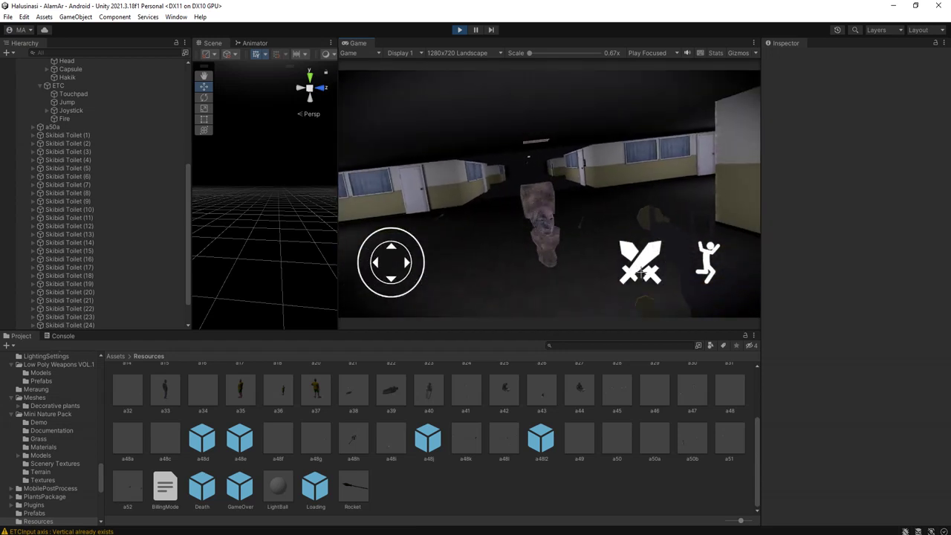
pyautogui.press('s')
pyautogui.press('d')
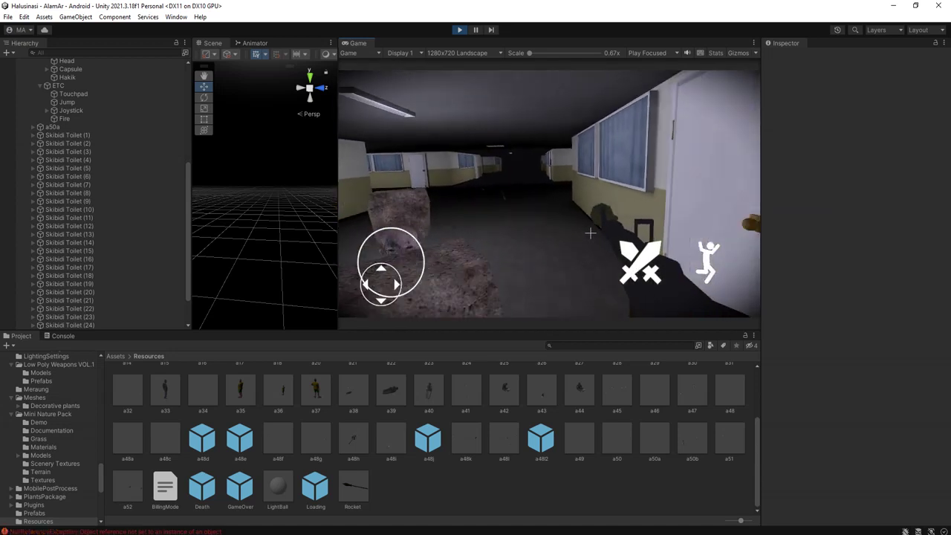
pyautogui.press('s')
pyautogui.press('a')
pyautogui.press('a')
pyautogui.moveTo(551, 215); pyautogui.dragTo(520, 204)
pyautogui.press('w')
pyautogui.press('w')
pyautogui.press('a')
pyautogui.press('s')
pyautogui.press('a')
pyautogui.press('s')
pyautogui.press('a')
pyautogui.moveTo(588, 259); pyautogui.dragTo(536, 135)
pyautogui.click(461, 31)
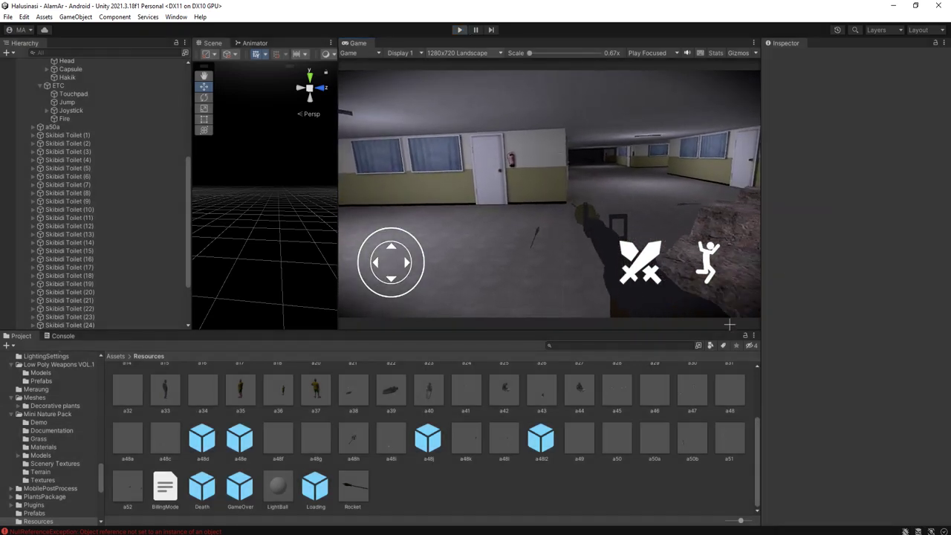
# - Switch to Notepad++ and review the position and rotation lines of FireTheRocket in RocketLauncher.cs
pyautogui.hotkey('alt', 'Tab')
pyautogui.click(370, 341)
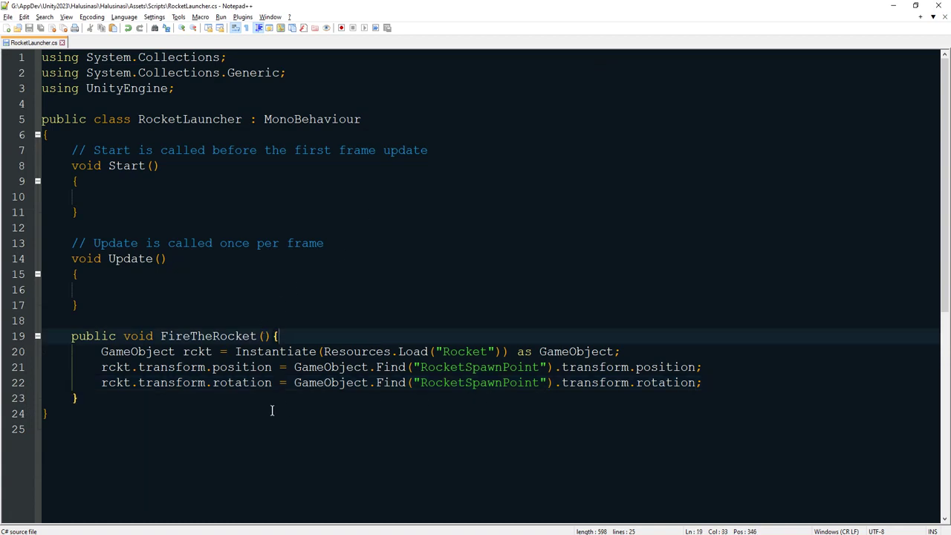
pyautogui.click(351, 383)
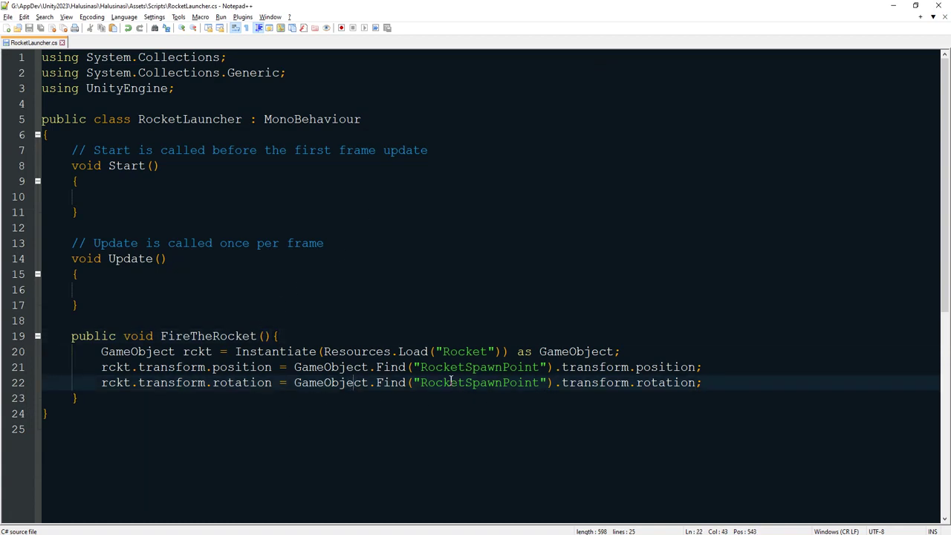
pyautogui.scroll(-4, 449, 382)
pyautogui.scroll(4, 446, 381)
# - Switch to Unity and create a new C# script named Rocket in the Assets/Scripts folder
pyautogui.click(636, 532)
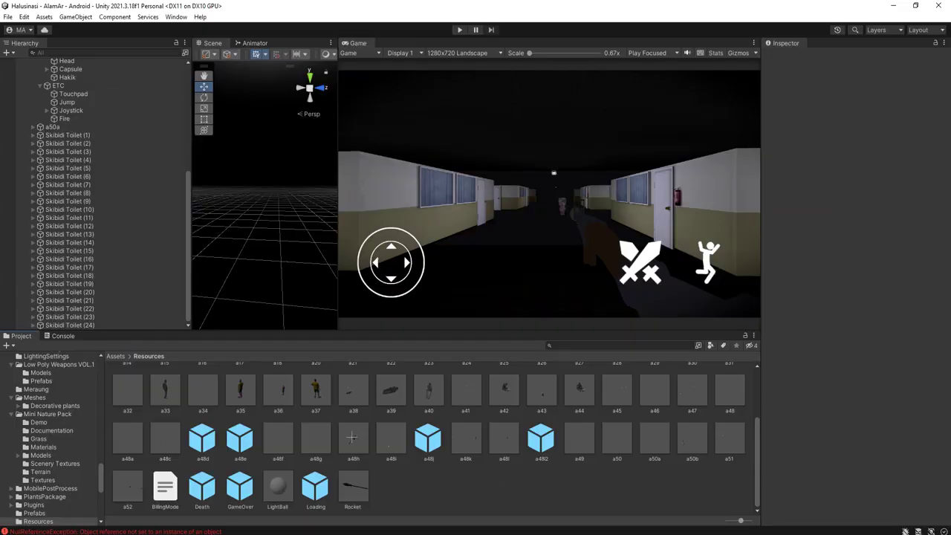
pyautogui.click(116, 356)
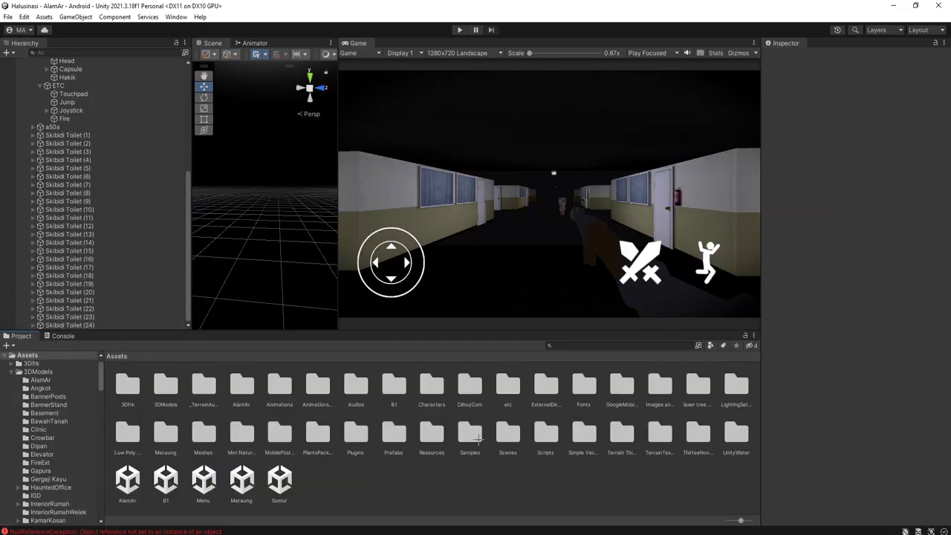
pyautogui.doubleClick(545, 434)
pyautogui.rightClick(333, 466)
pyautogui.moveTo(353, 174)
pyautogui.click(533, 93)
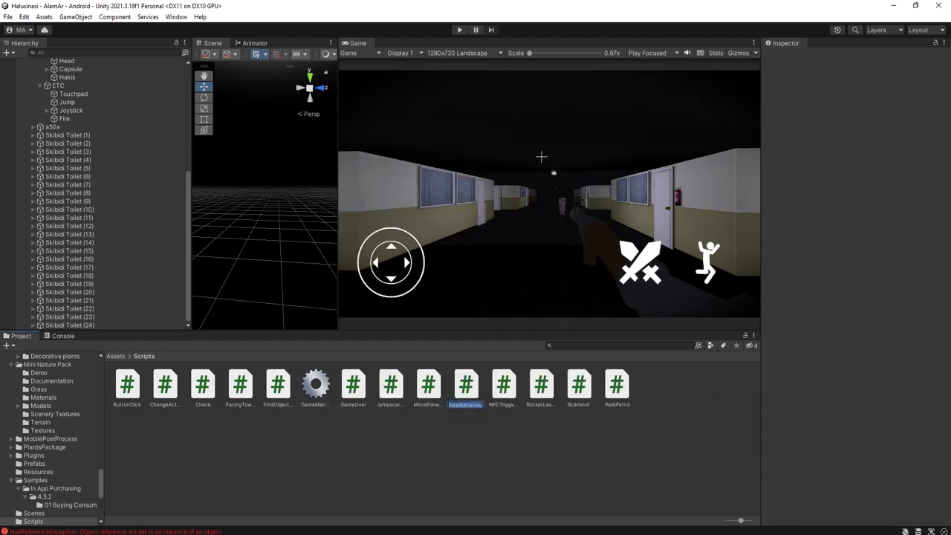
pyautogui.write('B')
pyautogui.write('ocket')
pyautogui.press('Return')
# - Add the Rocket script as a component to the Rocket prefab in the Resources folder
pyautogui.click(115, 356)
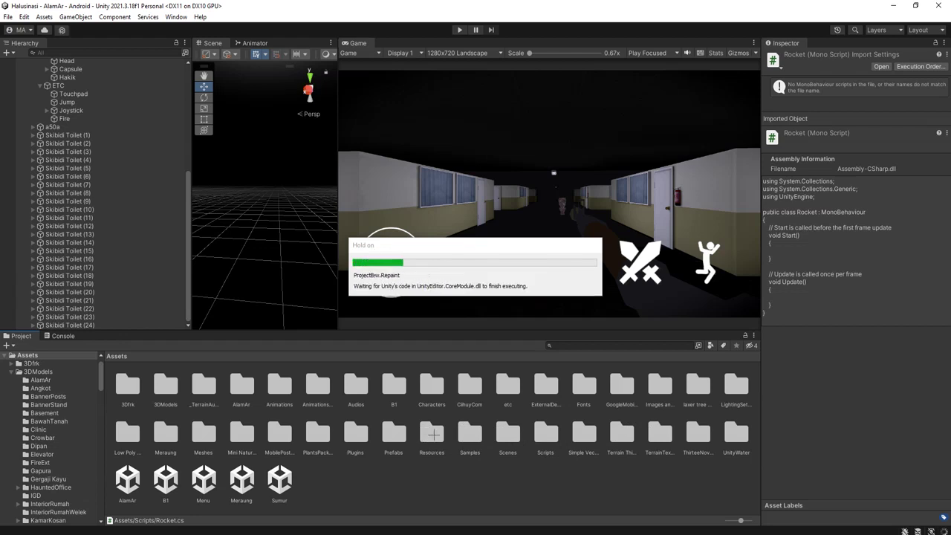
pyautogui.doubleClick(432, 434)
pyautogui.click(353, 487)
pyautogui.scroll(-10, 855, 407)
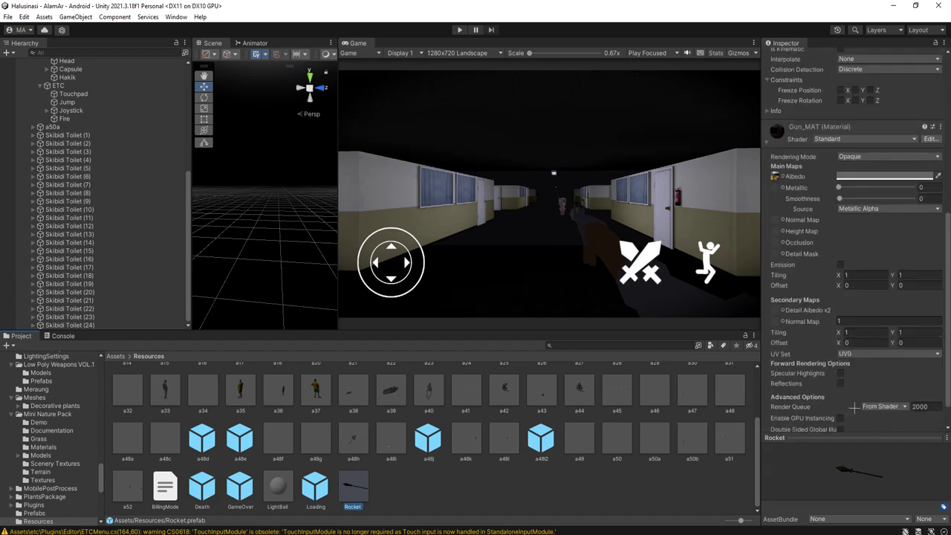
pyautogui.scroll(-1, 823, 413)
pyautogui.click(830, 418)
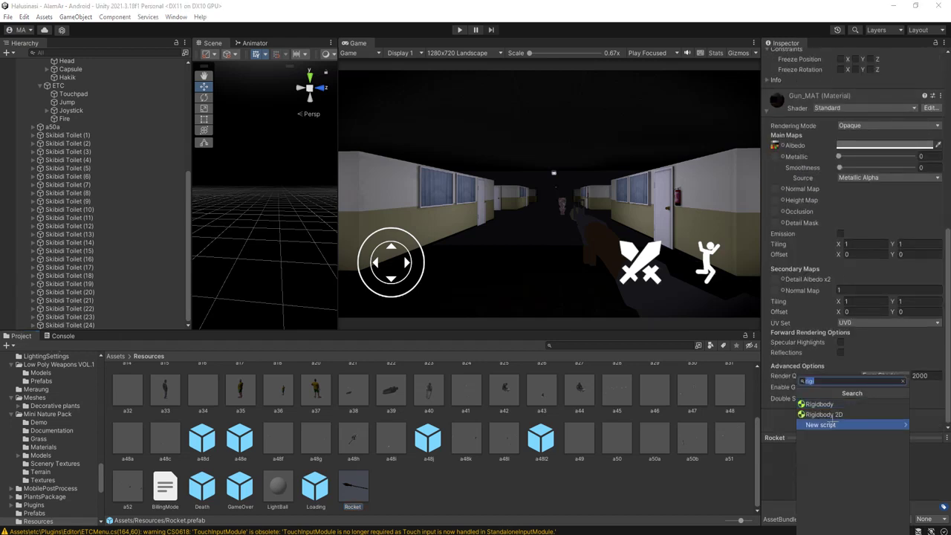
pyautogui.write('rocket')
pyautogui.press('Return')
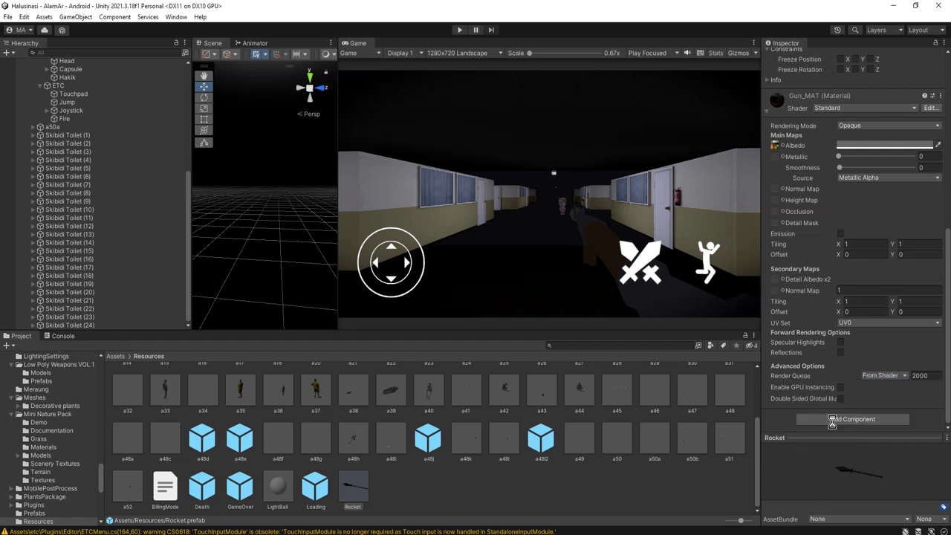
pyautogui.scroll(-1, 925, 401)
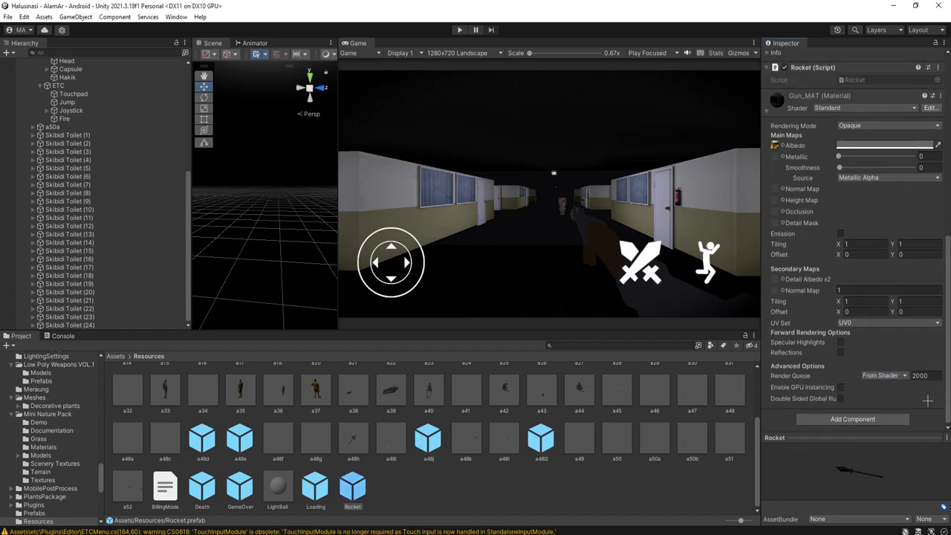
pyautogui.scroll(2, 884, 394)
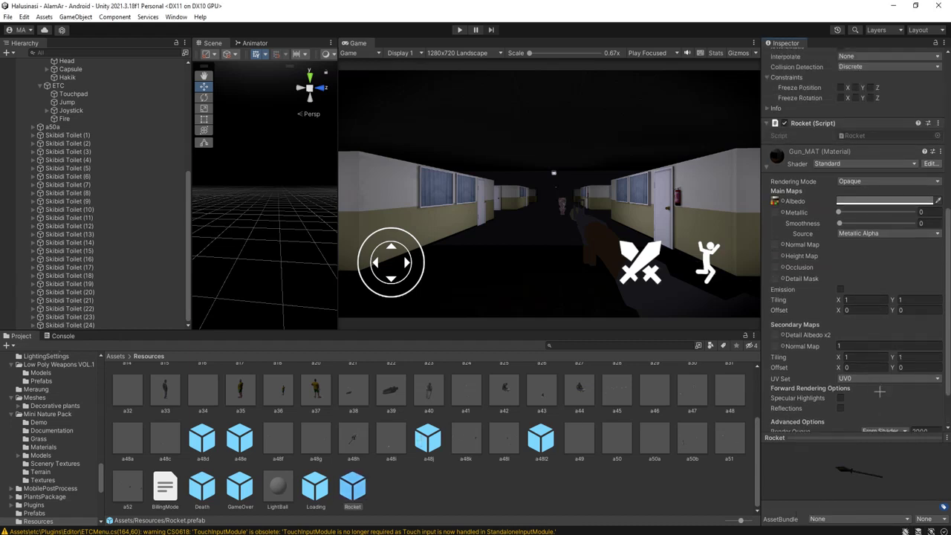
pyautogui.click(938, 122)
pyautogui.click(282, 492)
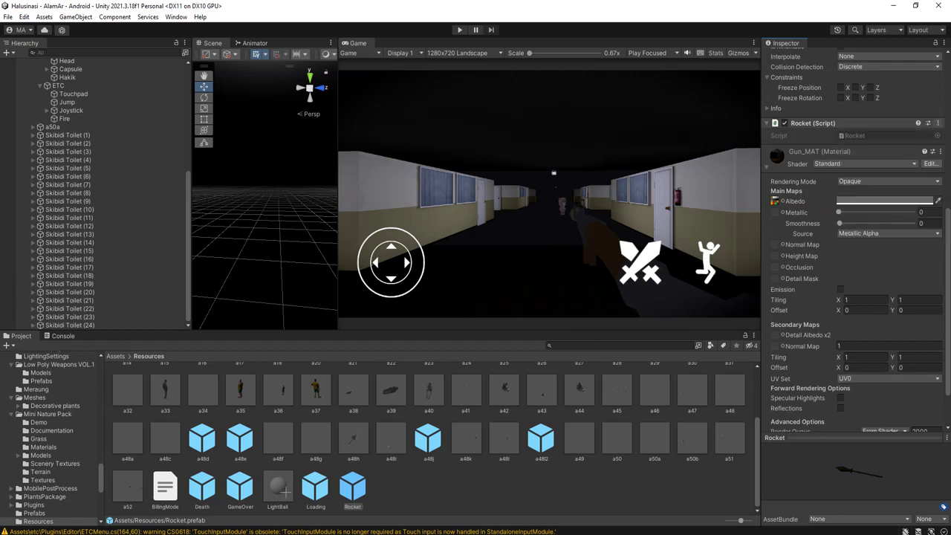
# - Review the LightBall prefab's components and remove its Destroy After Seconds script
pyautogui.click(277, 489)
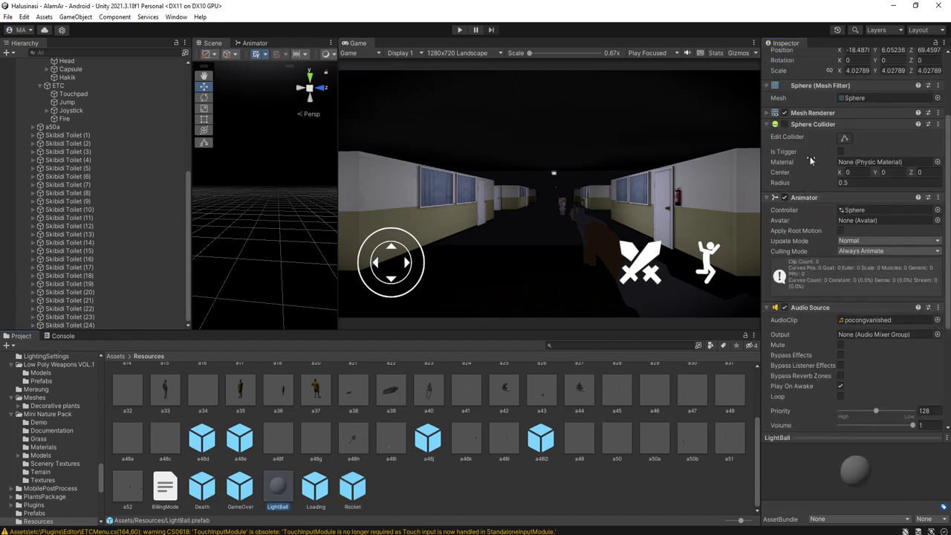
pyautogui.scroll(3, 799, 274)
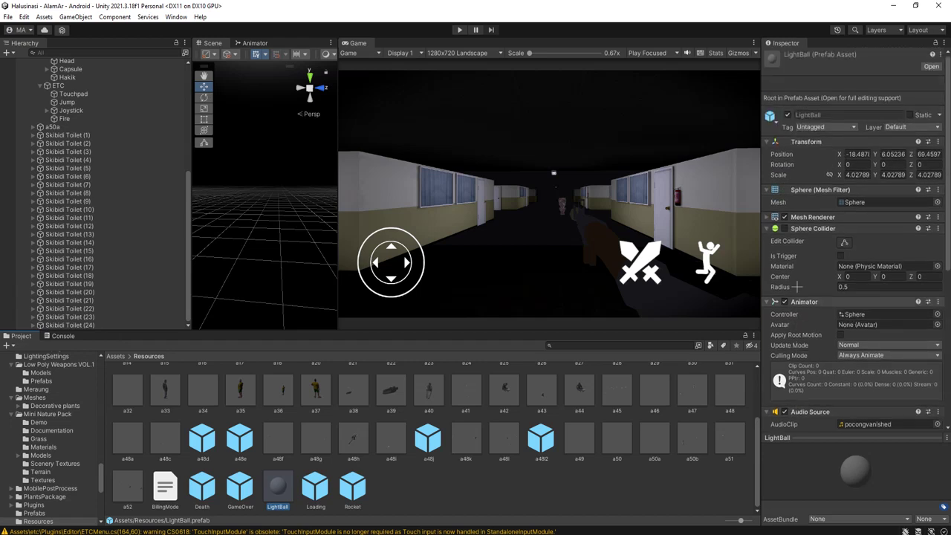
pyautogui.scroll(-6, 799, 328)
pyautogui.scroll(2, 800, 328)
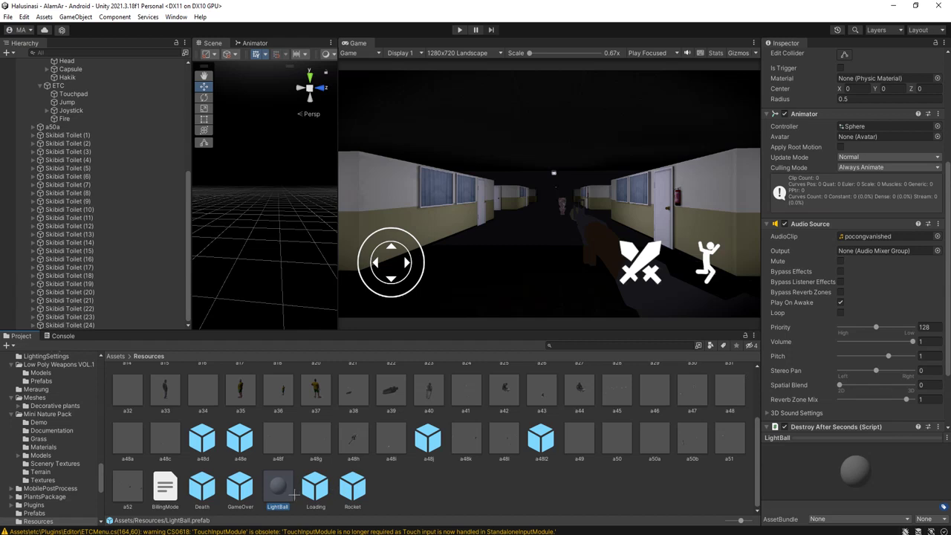
pyautogui.scroll(-3, 819, 381)
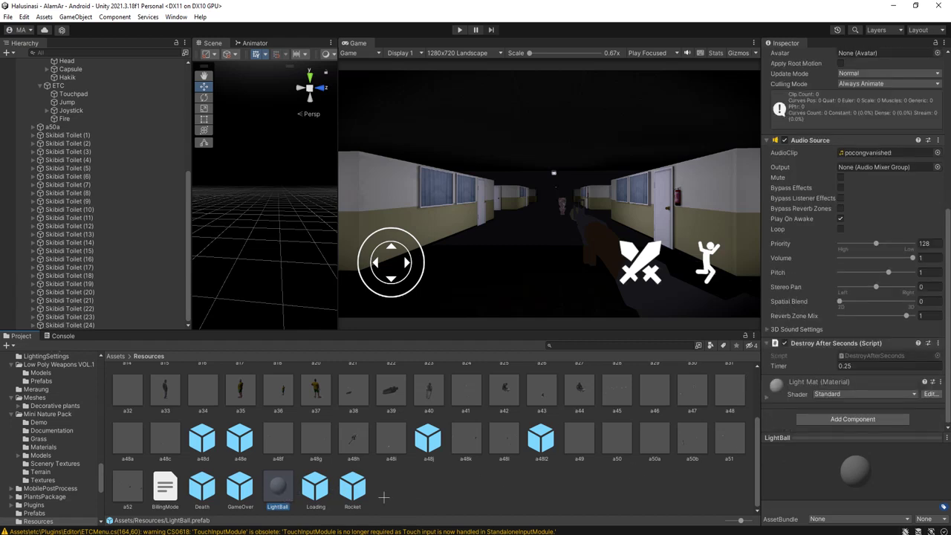
pyautogui.click(334, 494)
pyautogui.click(280, 491)
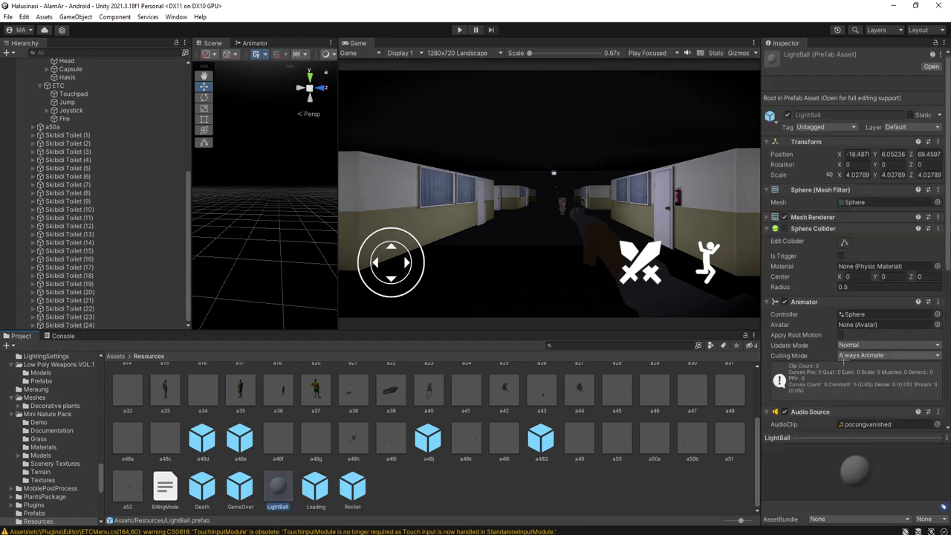
pyautogui.scroll(-4, 842, 355)
pyautogui.scroll(-4, 842, 356)
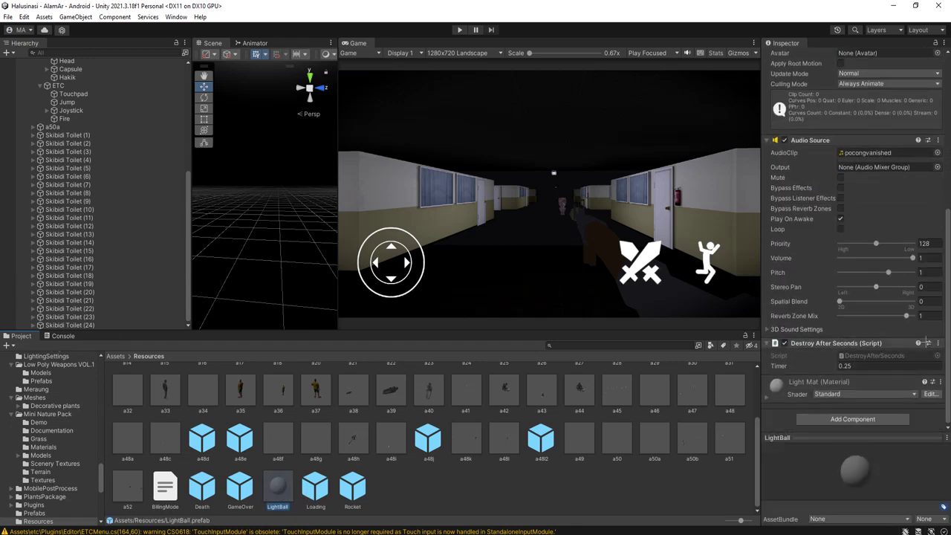
pyautogui.click(937, 343)
pyautogui.click(882, 391)
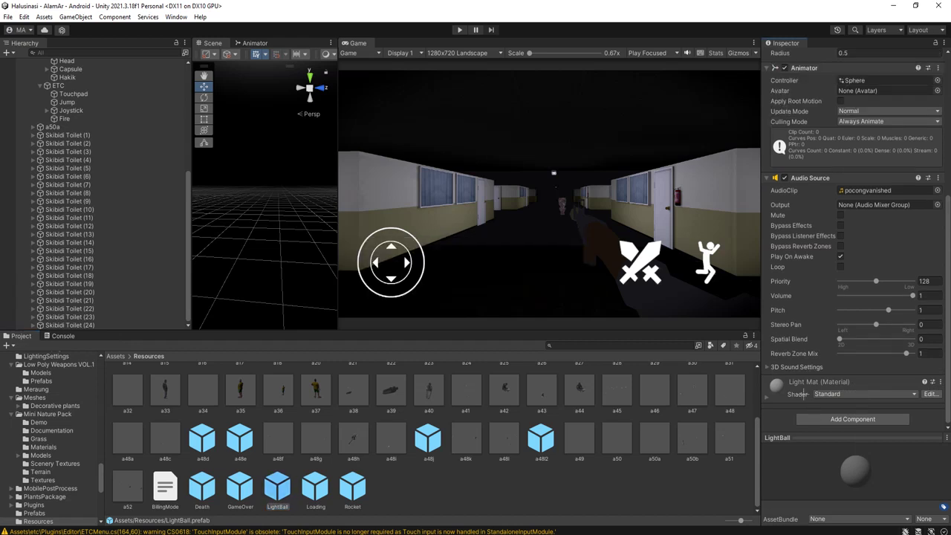
# - Add a second Rocket script component to the Rocket prefab
pyautogui.click(352, 486)
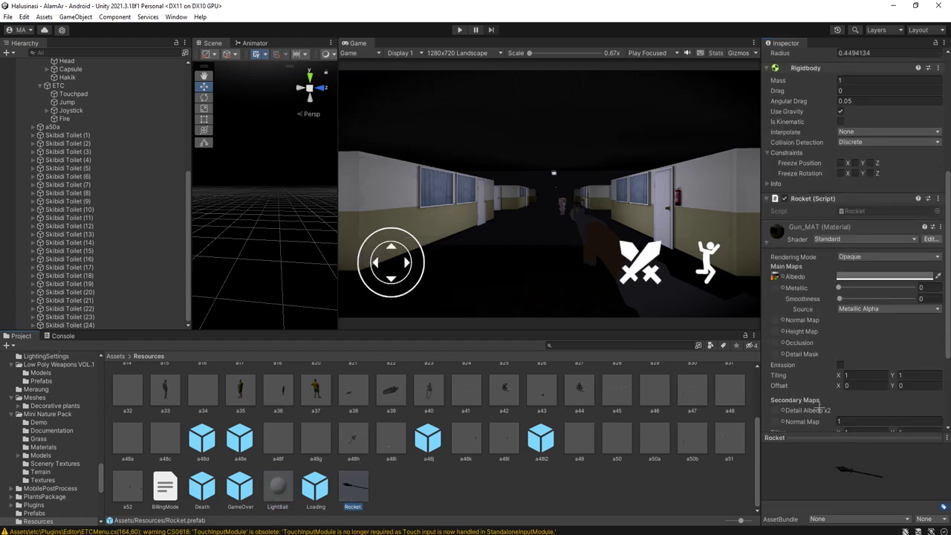
pyautogui.scroll(-5, 818, 408)
pyautogui.click(817, 417)
pyautogui.write('rocket')
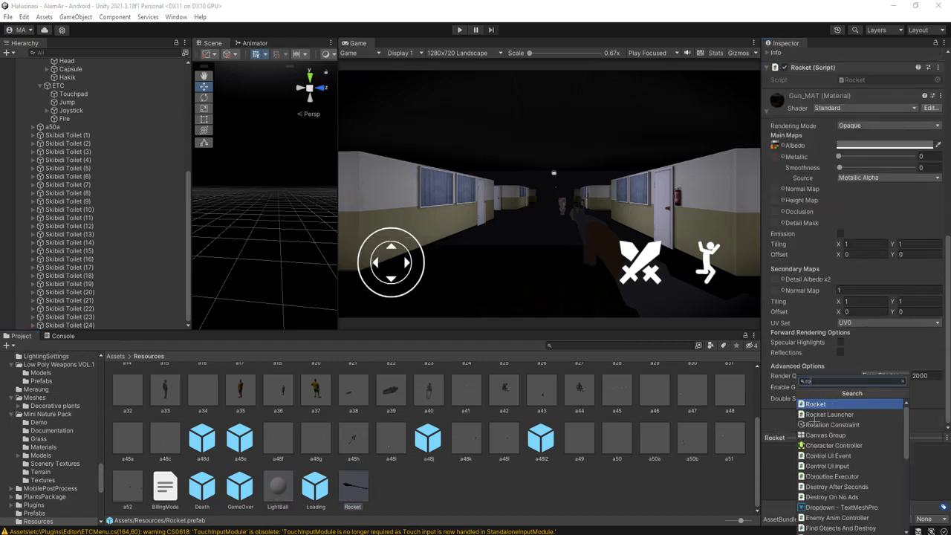
pyautogui.press('Return')
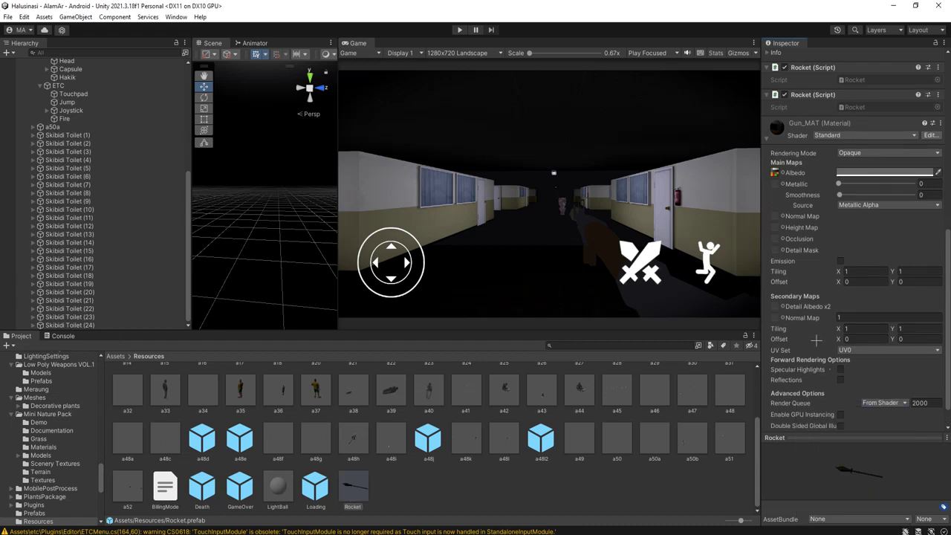
pyautogui.scroll(3, 816, 341)
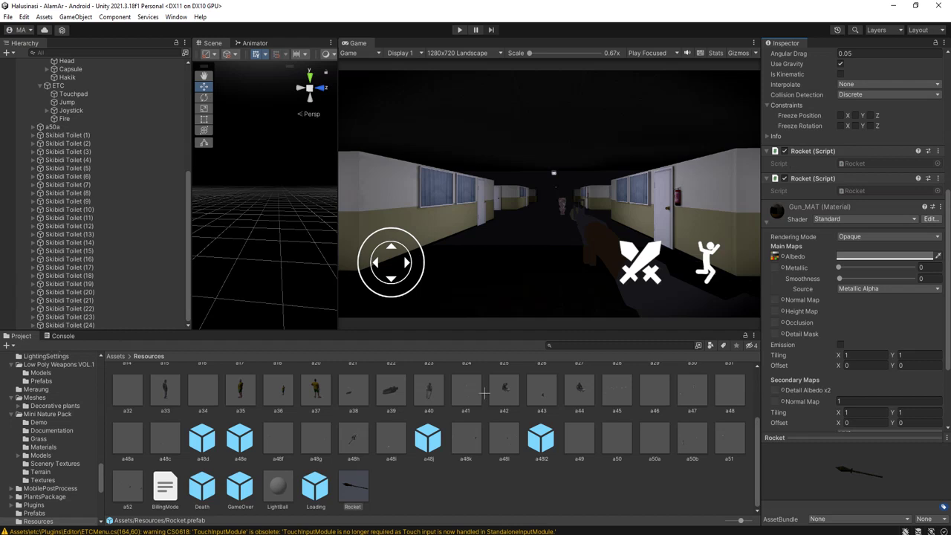
# - Remove the duplicate Rocket script component from the Rocket prefab
pyautogui.click(278, 489)
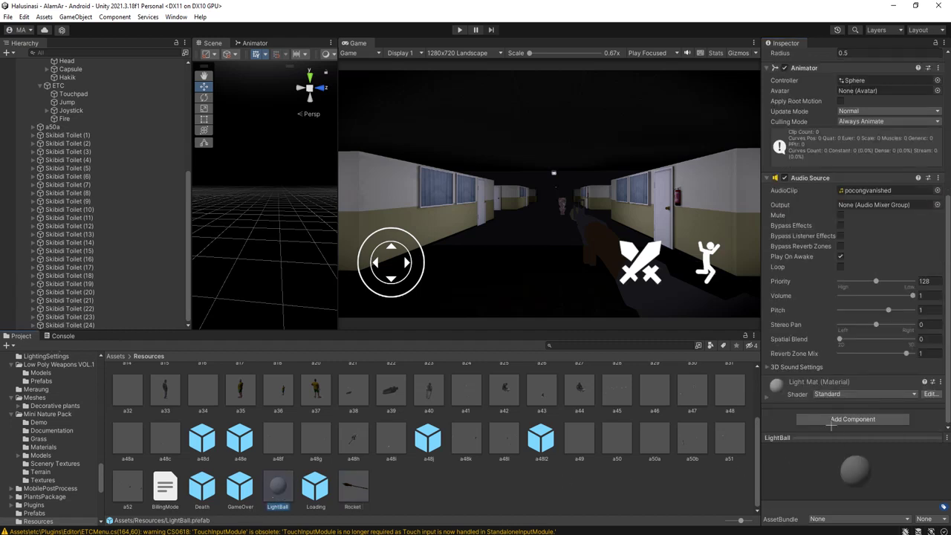
pyautogui.click(315, 486)
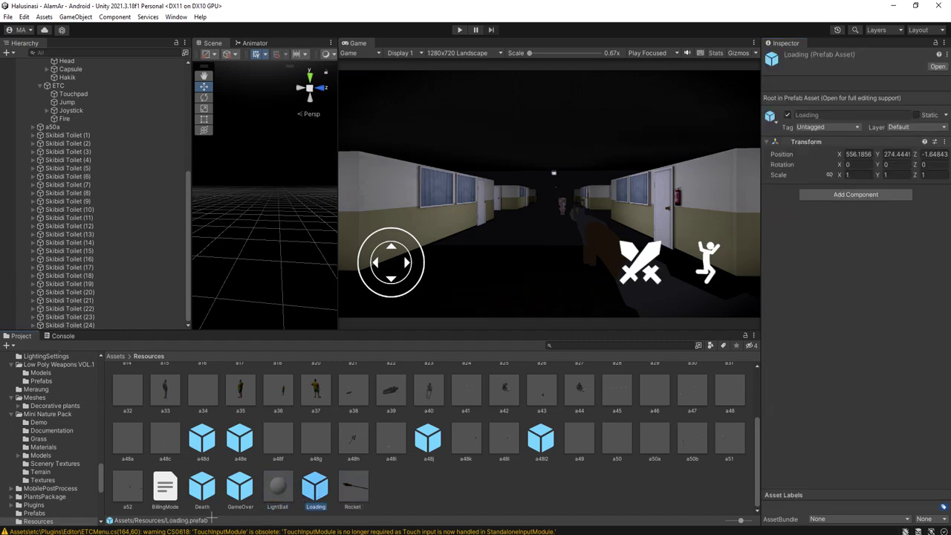
pyautogui.click(347, 488)
pyautogui.scroll(-5, 816, 274)
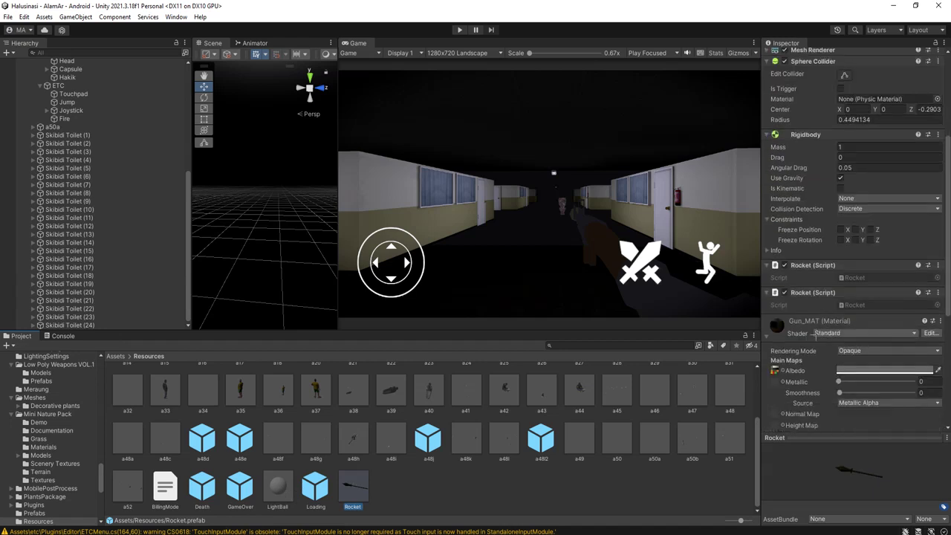
pyautogui.click(938, 181)
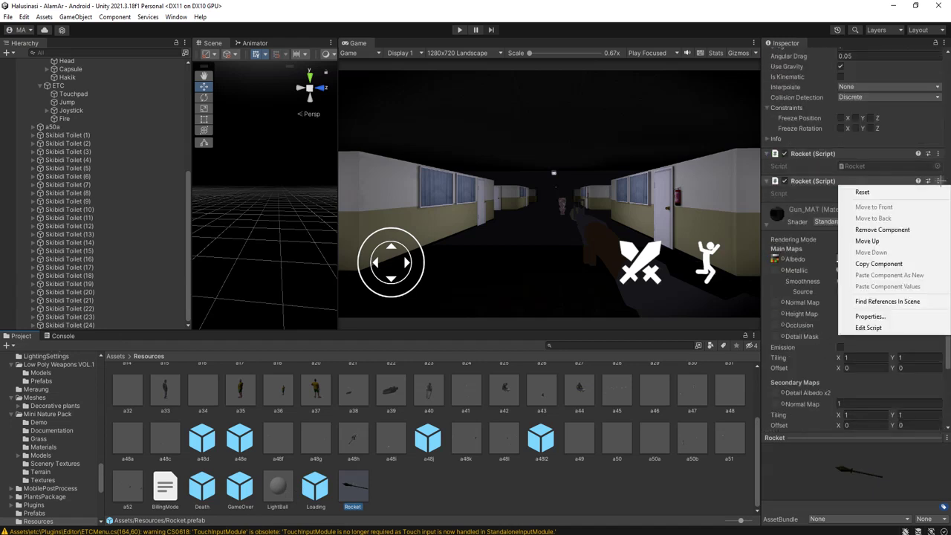
pyautogui.click(879, 230)
# - Freeze position and rotation on the X, Y and Z axes in the Rocket prefab's Rigidbody constraints
pyautogui.scroll(4, 805, 288)
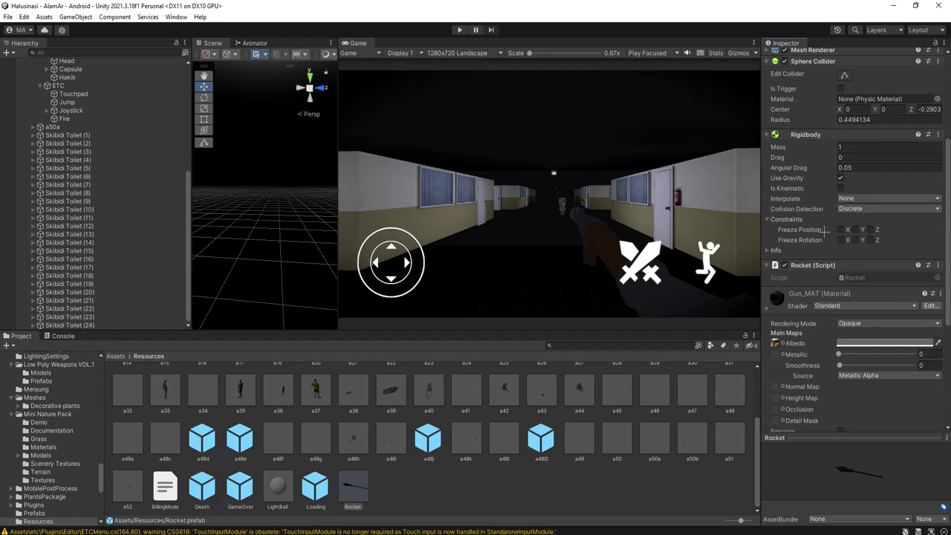
pyautogui.click(840, 229)
pyautogui.click(855, 230)
pyautogui.click(871, 229)
pyautogui.click(840, 240)
pyautogui.click(855, 240)
pyautogui.click(871, 240)
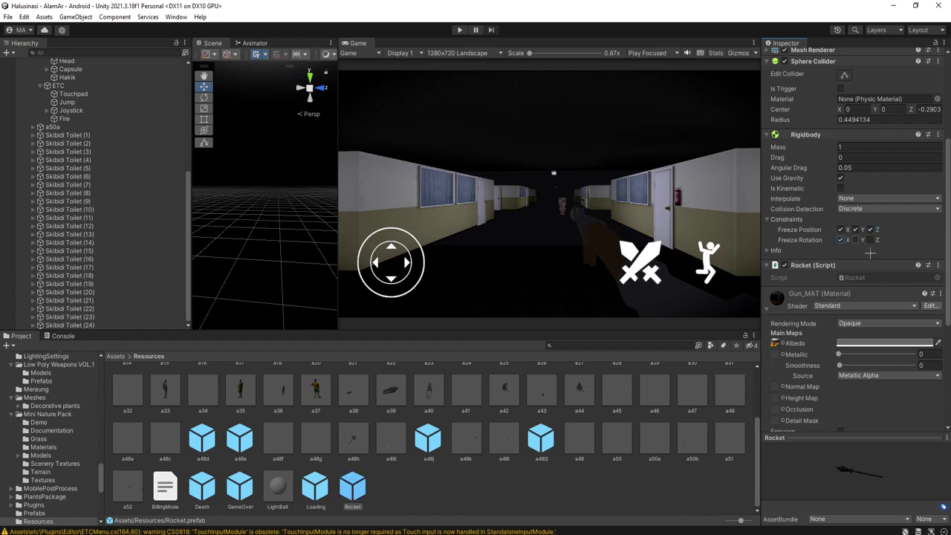
# - Turn off gravity in the Rocket prefab's Rigidbody and open its Rocket script for editing
pyautogui.click(840, 179)
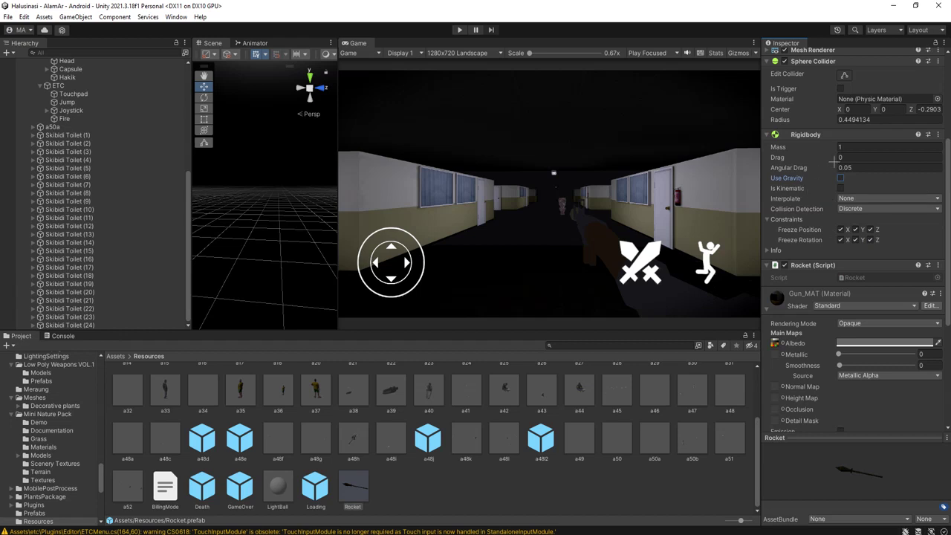
pyautogui.click(938, 265)
pyautogui.click(868, 411)
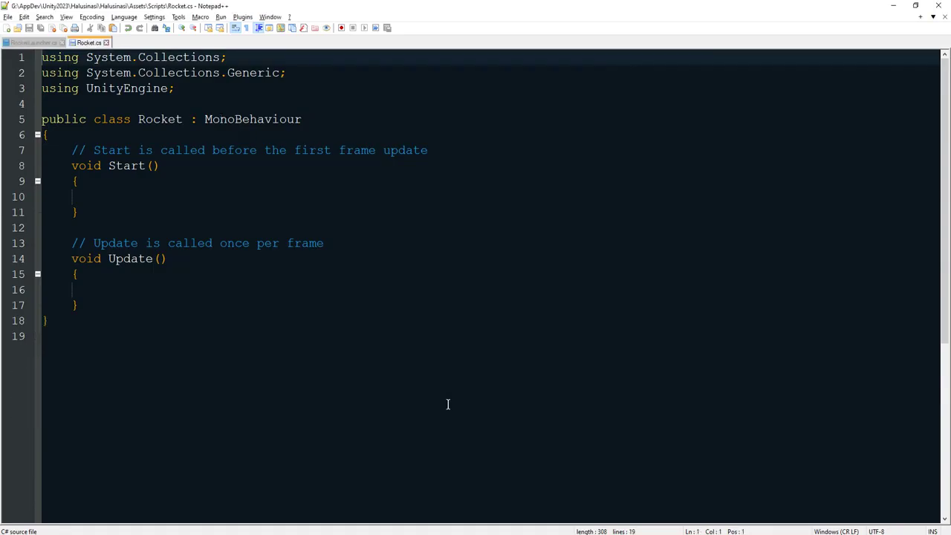
# - Start a movement statement with "transform.transform" inside the Rocket script's Update method
pyautogui.click(256, 309)
pyautogui.click(250, 276)
pyautogui.click(262, 283)
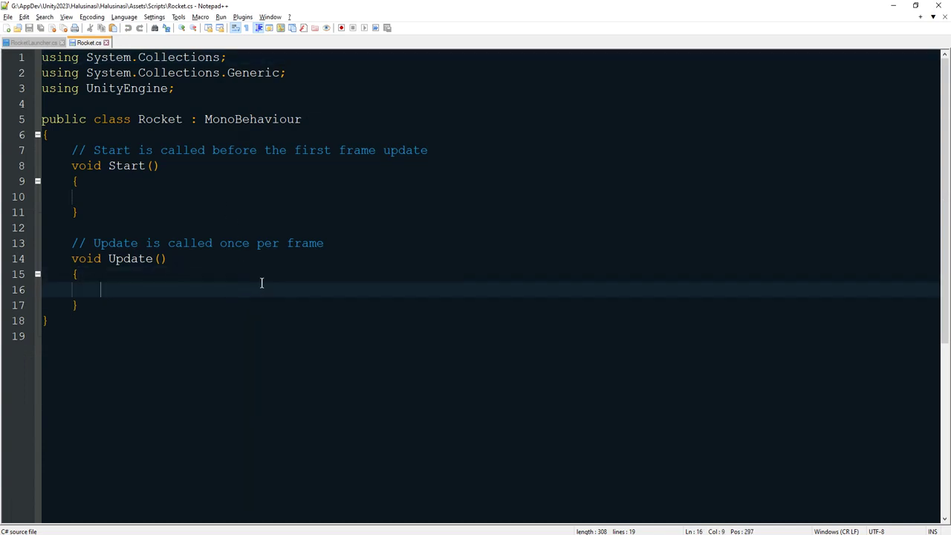
pyautogui.doubleClick(172, 117)
pyautogui.click(205, 290)
pyautogui.doubleClick(162, 285)
pyautogui.click(220, 290)
pyautogui.write('transform.tran')
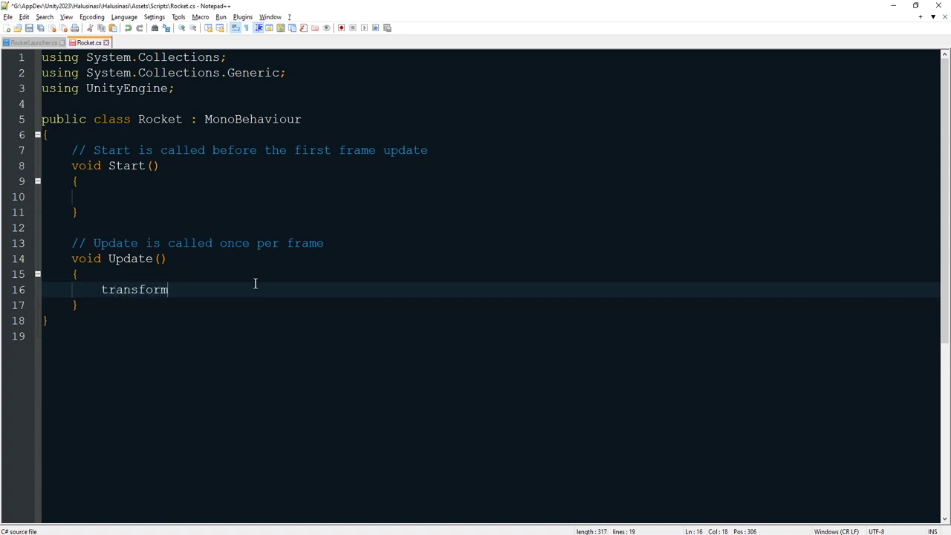
pyautogui.press('Return')
pyautogui.hotkey('ctrl', 'BackSpace')
pyautogui.write('tra')
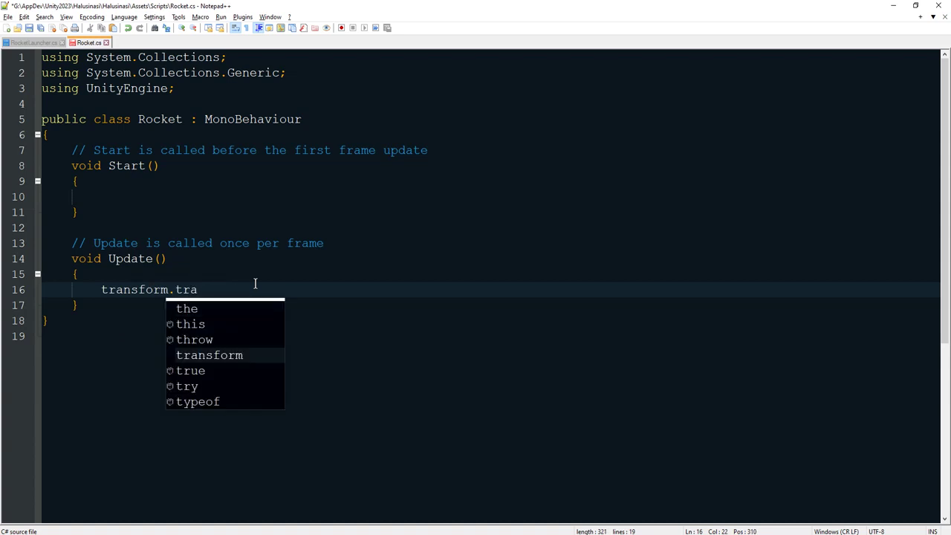
pyautogui.press('Return')
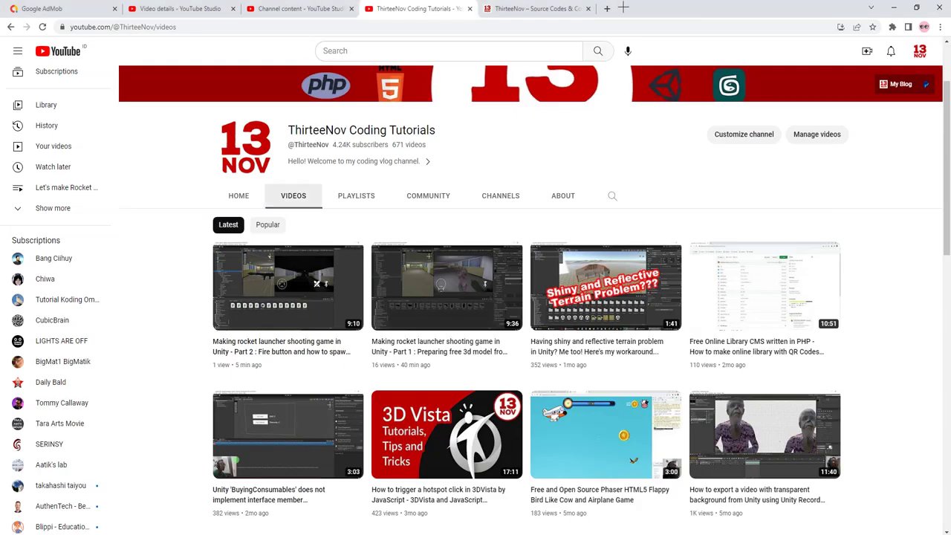
# - Switch to Chrome and search the web for "unity rigidbody move forward" in a new tab
pyautogui.click(607, 9)
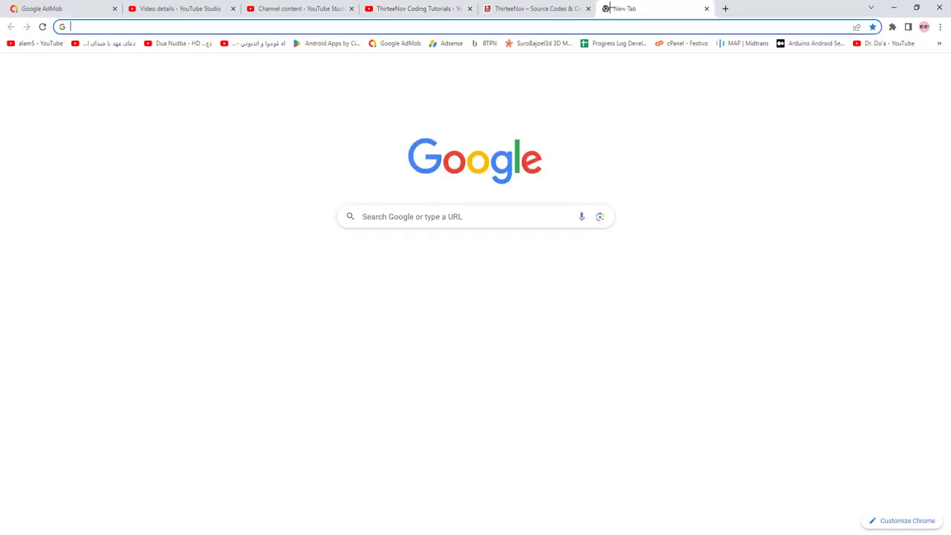
pyautogui.write('unity ')
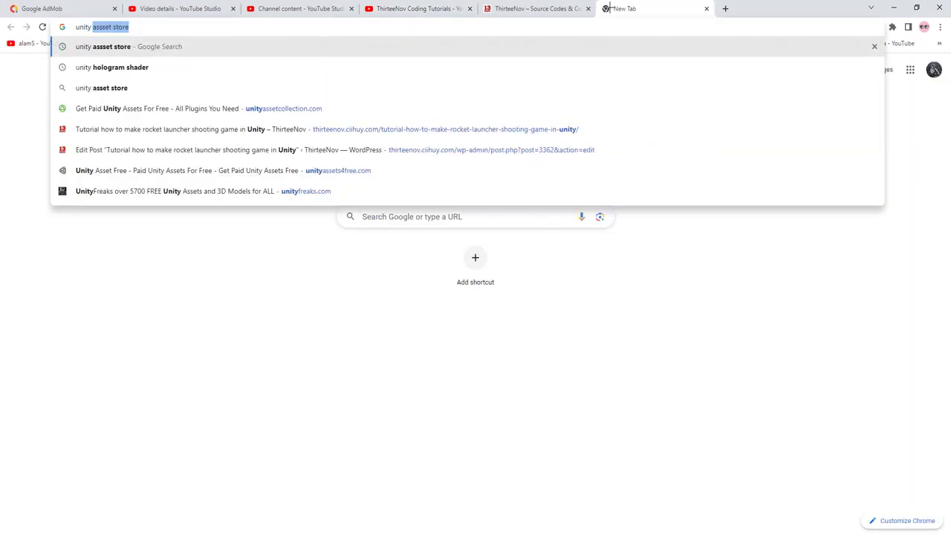
pyautogui.write('f')
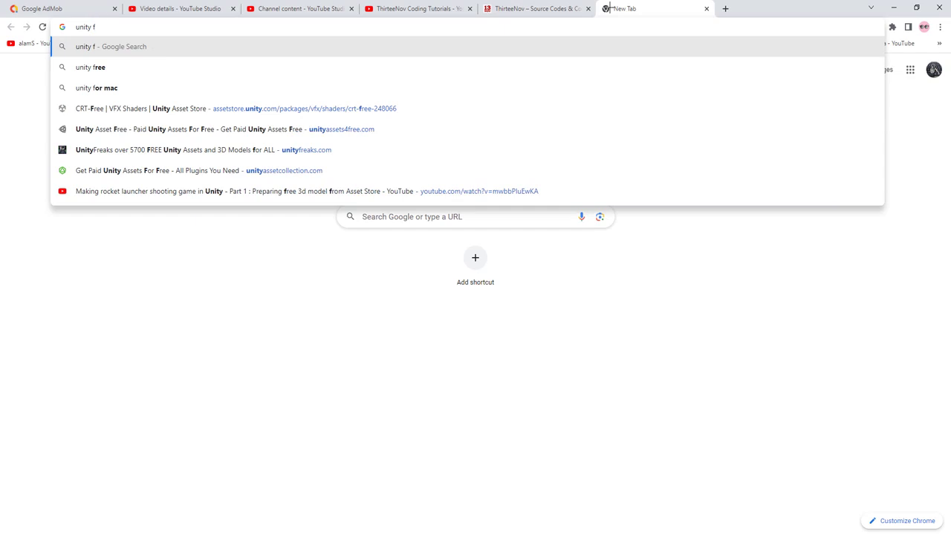
pyautogui.press('BackSpace')
pyautogui.write('rigidb')
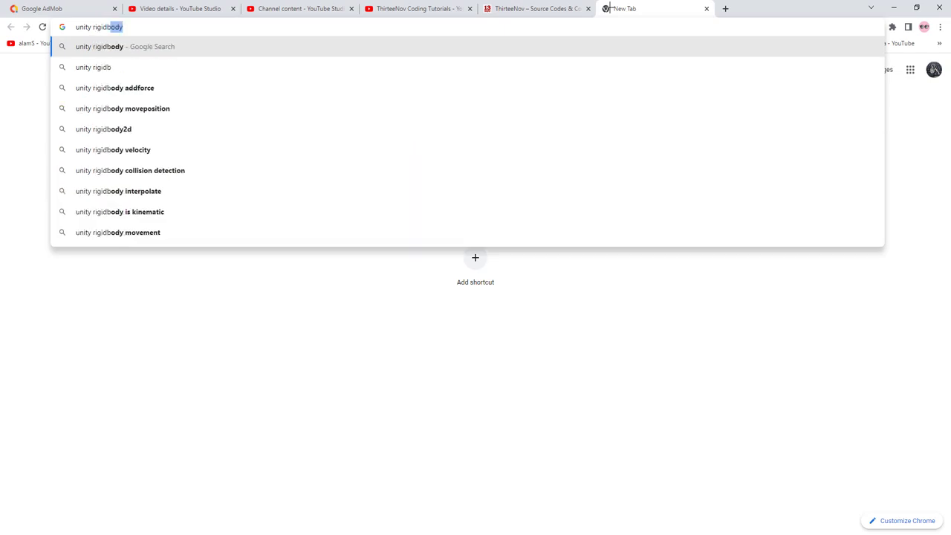
pyautogui.write('ody move for')
pyautogui.press('Return')
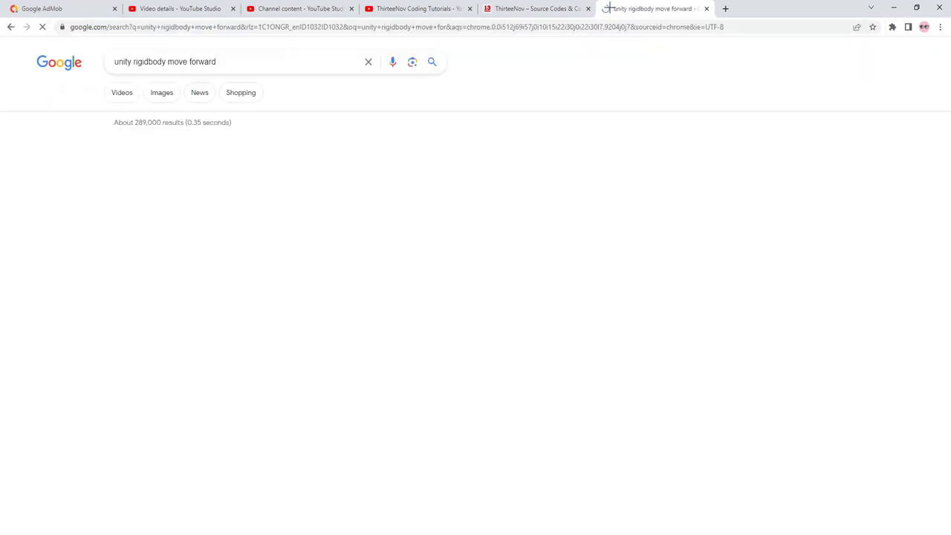
# - Open the forum thread on moving a rigidbody forward using MovePosition and follow its link to the original post
pyautogui.click(273, 174)
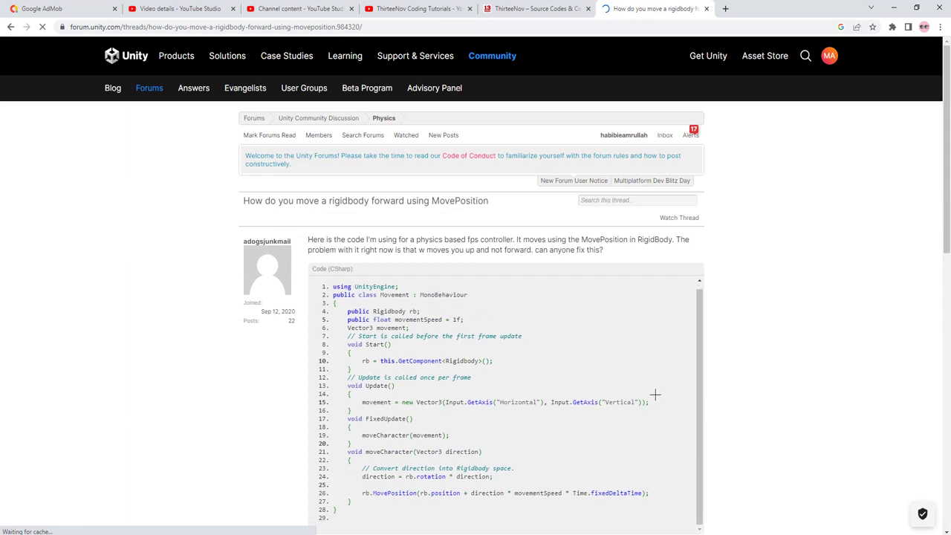
pyautogui.scroll(-6, 703, 394)
pyautogui.scroll(3, 708, 395)
pyautogui.scroll(-2, 707, 396)
pyautogui.scroll(4, 662, 382)
pyautogui.scroll(-3, 660, 382)
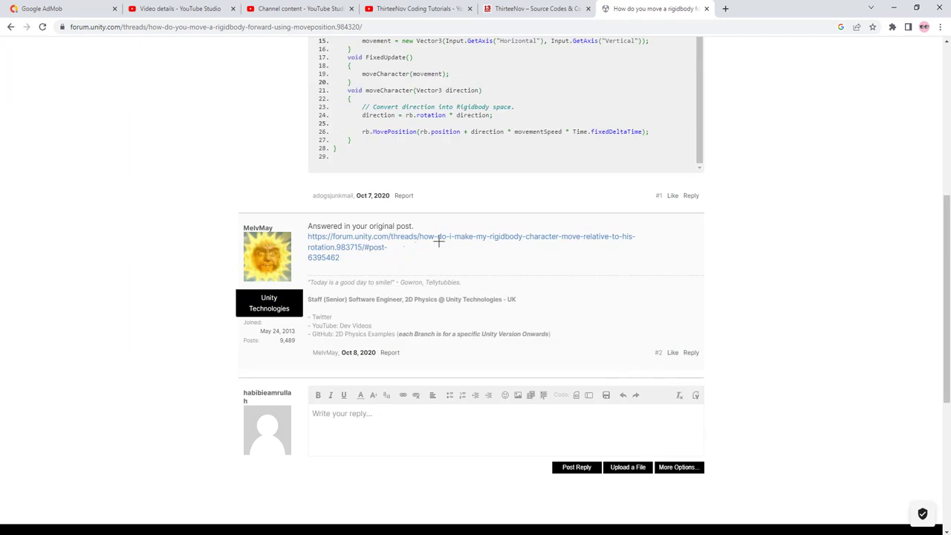
pyautogui.click(463, 239)
pyautogui.scroll(-3, 633, 406)
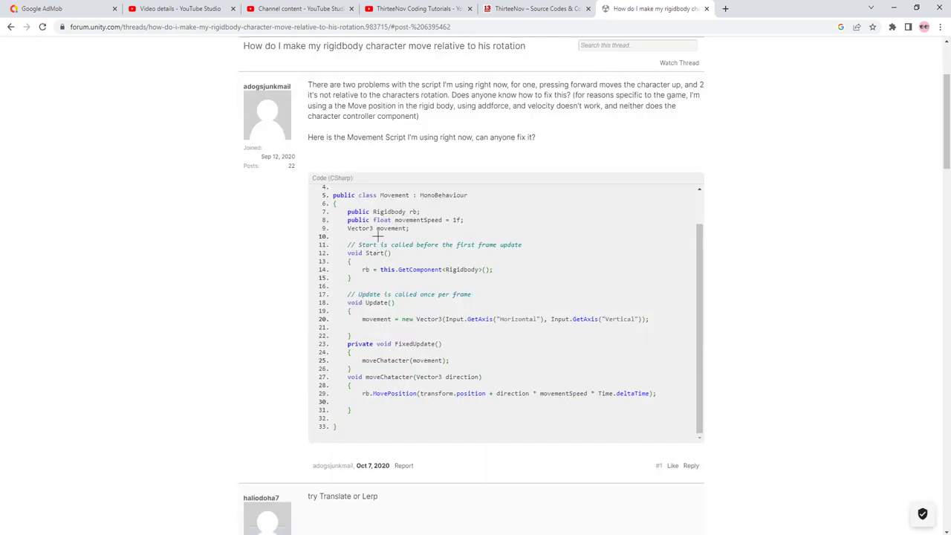
# - Copy the forum script's rb, movementSpeed and movement declarations into the beginning of the Rocket class in Notepad++
pyautogui.moveTo(346, 212); pyautogui.dragTo(455, 236)
pyautogui.hotkey('ctrl', 'c')
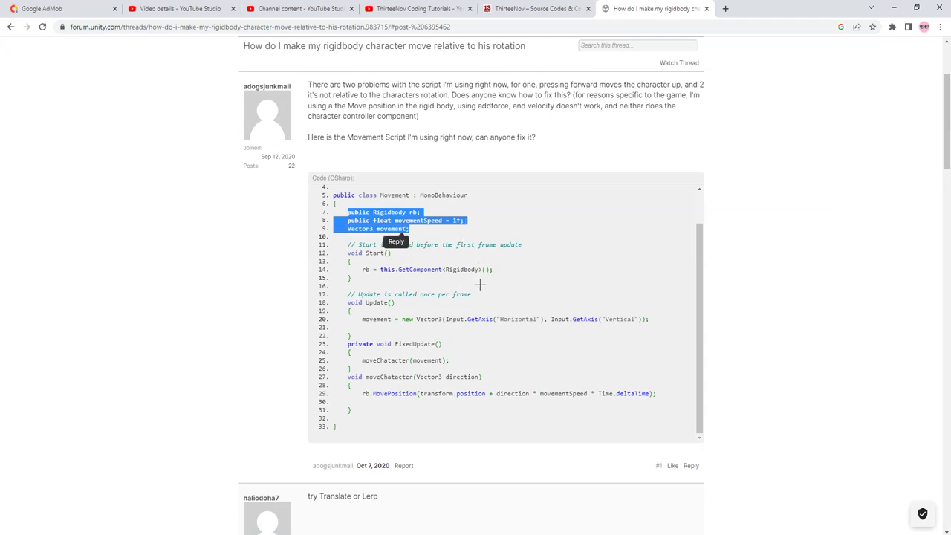
pyautogui.hotkey('alt', 'Tab')
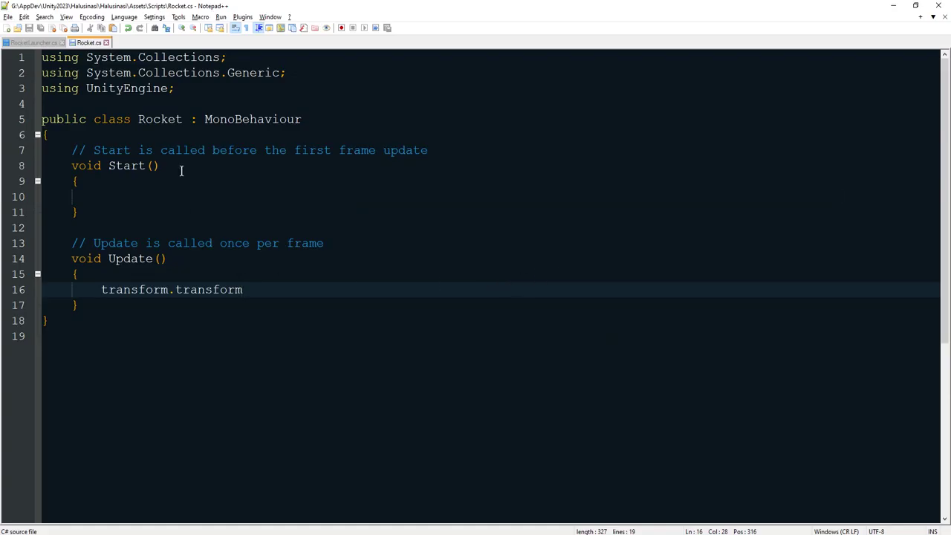
pyautogui.click(195, 135)
pyautogui.press('Return')
pyautogui.hotkey('ctrl', 'v')
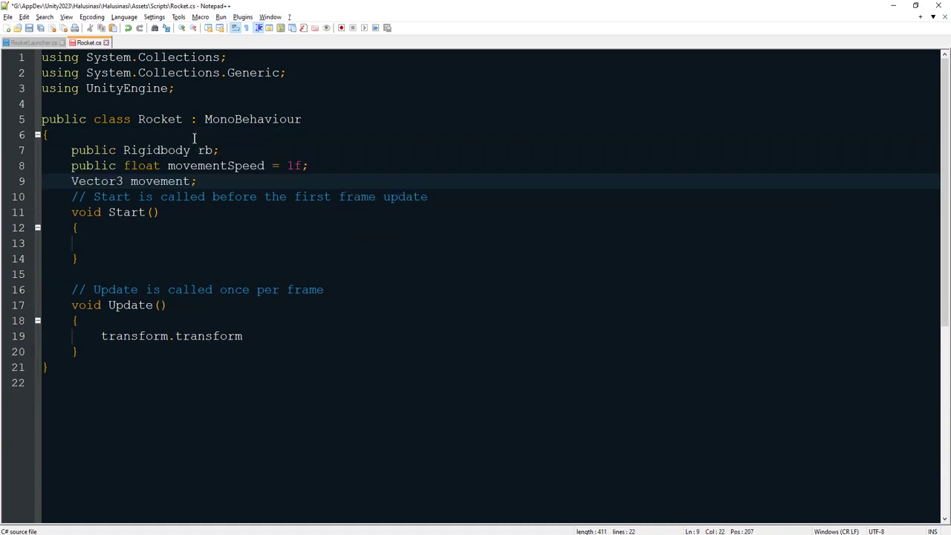
pyautogui.press('Return')
# - Copy the forum line "rb = this.GetComponent<Rigidbody>();" into the Rocket script's Start method
pyautogui.hotkey('alt', 'Tab')
pyautogui.moveTo(362, 270)
pyautogui.mouseDown()
pyautogui.moveTo(507, 269)
pyautogui.moveTo(361, 270)
pyautogui.mouseUp()
pyautogui.hotkey('ctrl', 'c')
pyautogui.click(497, 269)
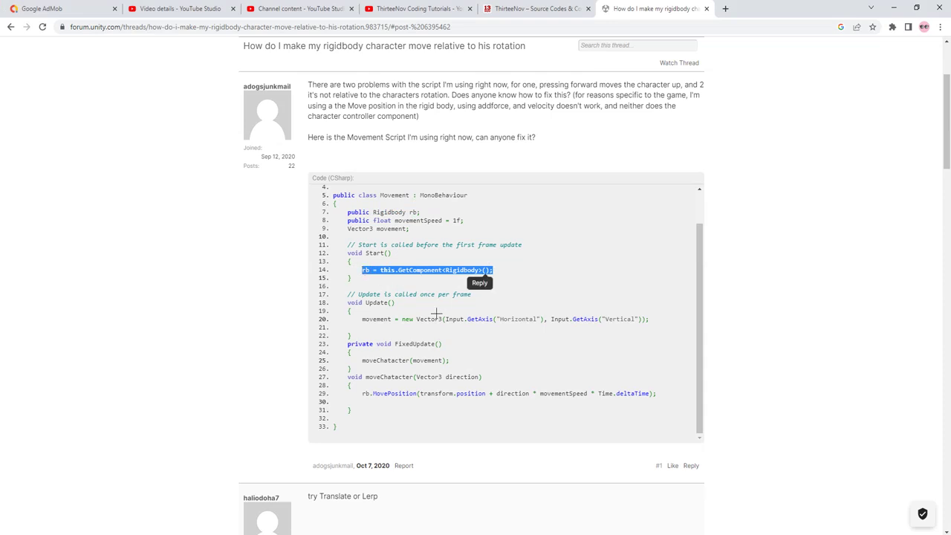
pyautogui.hotkey('alt', 'Tab')
pyautogui.click(224, 254)
pyautogui.hotkey('ctrl', 'v')
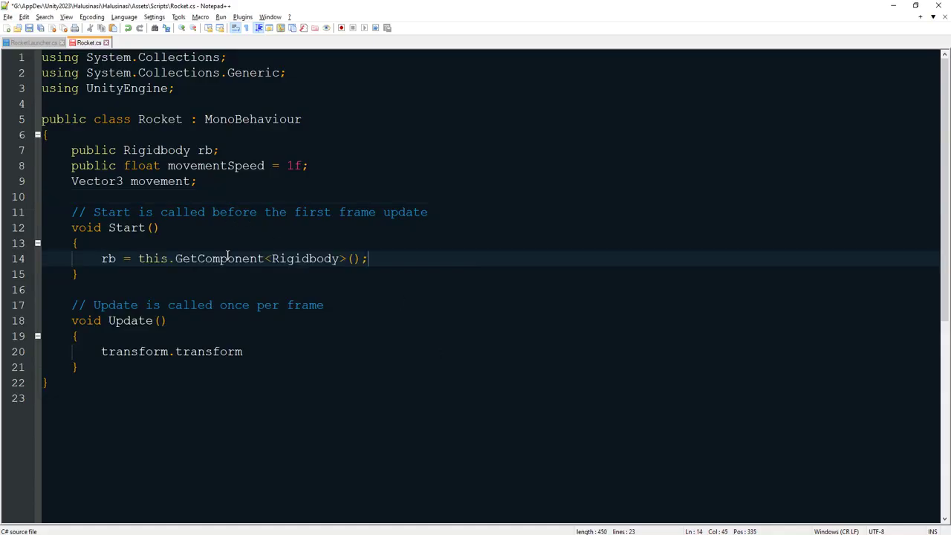
# - Rename the Update method to FixedUpdate as in the forum code and remove the comment above it
pyautogui.hotkey('alt', 'Tab')
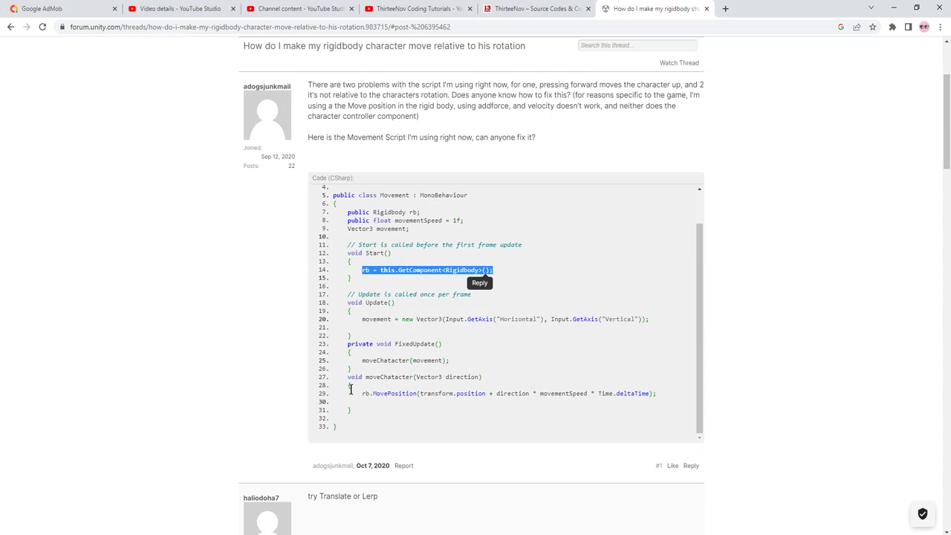
pyautogui.doubleClick(410, 344)
pyautogui.hotkey('alt', 'Tab')
pyautogui.doubleClick(130, 320)
pyautogui.write('FixedUpdate')
pyautogui.hotkey('alt', 'Tab')
pyautogui.hotkey('alt', 'Tab')
pyautogui.click(326, 304)
pyautogui.hotkey('shift', 'Home')
pyautogui.press('BackSpace')
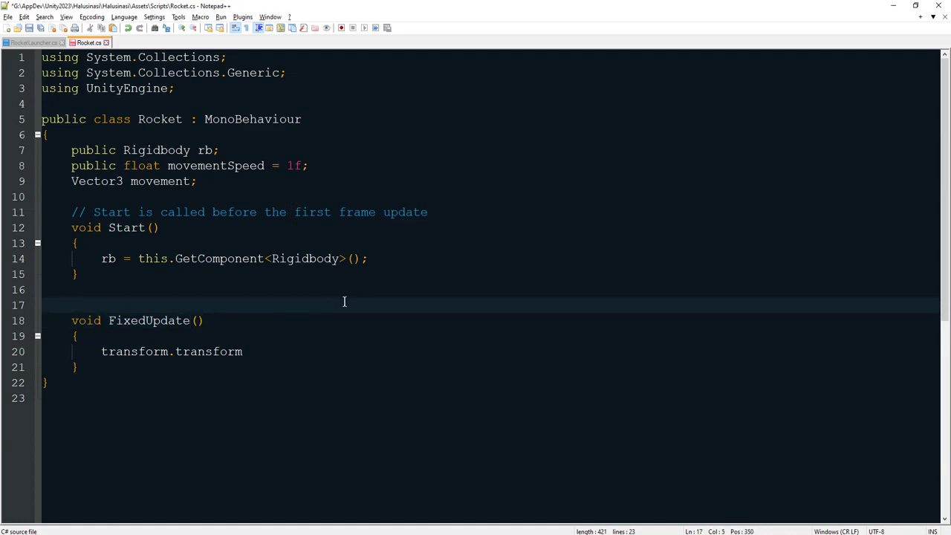
# - Copy the forum script's moveChatacter method into the Rocket class below FixedUpdate
pyautogui.hotkey('alt', 'Tab')
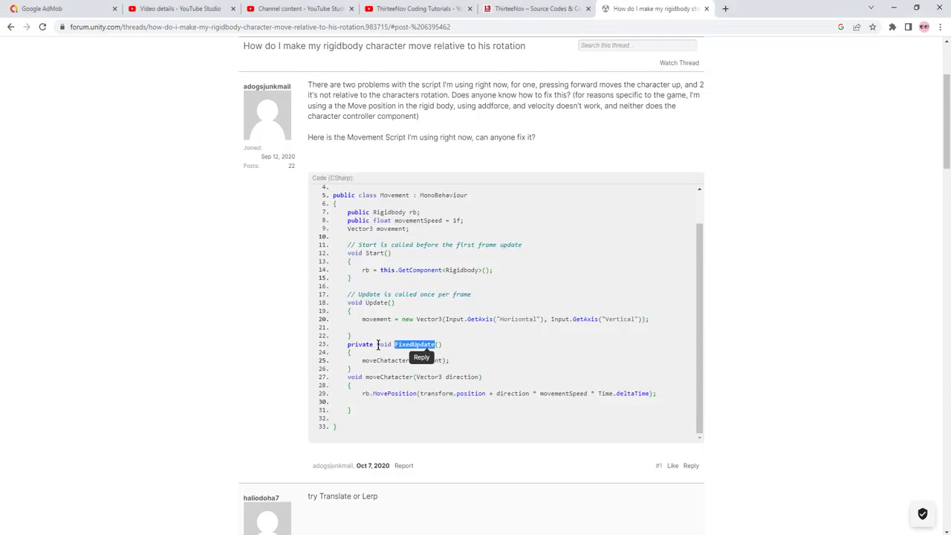
pyautogui.click(438, 318)
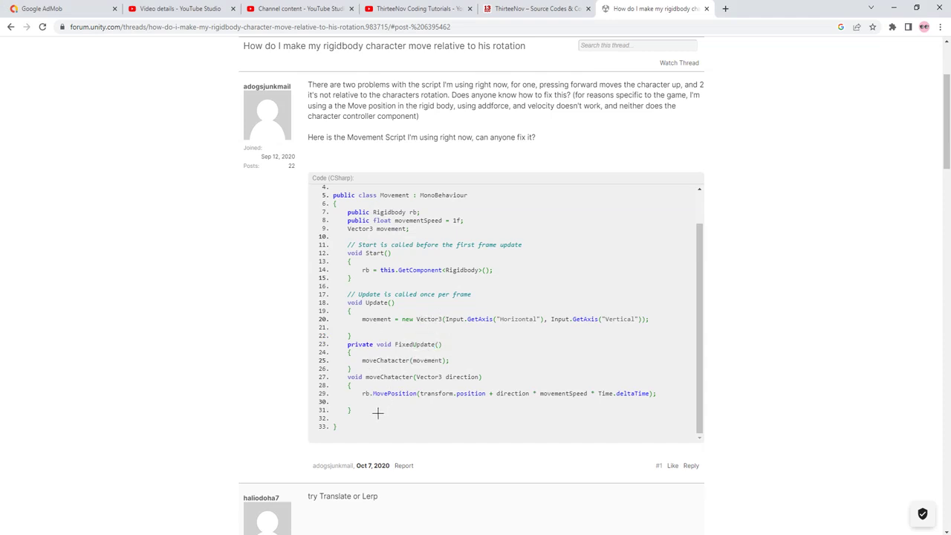
pyautogui.moveTo(348, 379); pyautogui.dragTo(373, 416)
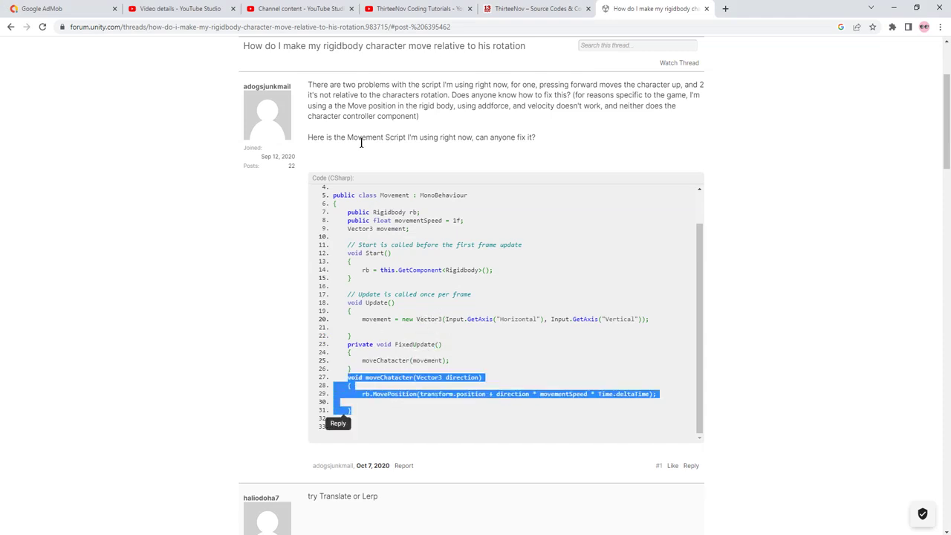
pyautogui.scroll(1, 436, 339)
pyautogui.scroll(-1, 437, 358)
pyautogui.moveTo(355, 410); pyautogui.dragTo(348, 377)
pyautogui.hotkey('ctrl', 'c')
pyautogui.hotkey('alt', 'Tab')
pyautogui.click(259, 366)
pyautogui.press('Return')
pyautogui.press('Return')
pyautogui.write('v')
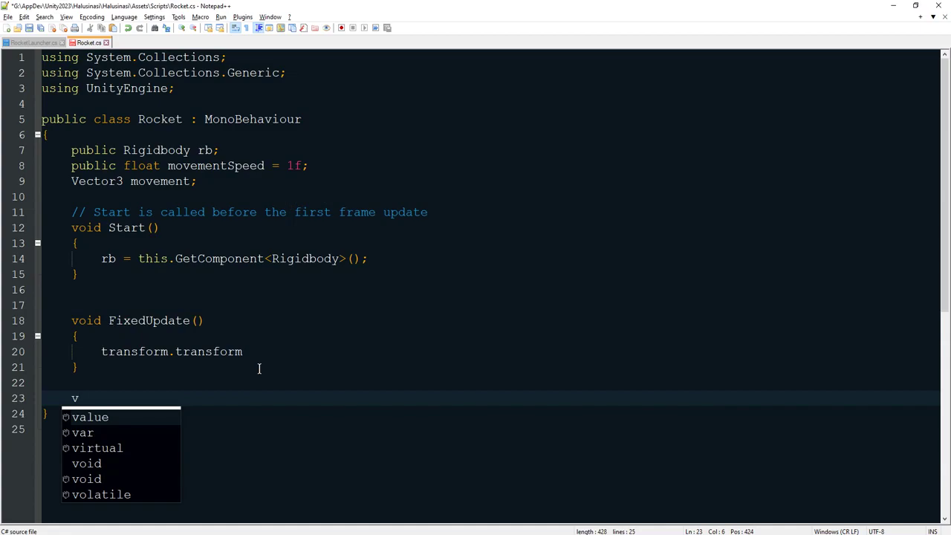
pyautogui.press('BackSpace')
pyautogui.hotkey('ctrl', 'v')
# - Replace all of the Rocket class's methods with the forum's Start, Update, FixedUpdate and moveChatacter code, including comments
pyautogui.hotkey('alt', 'Tab')
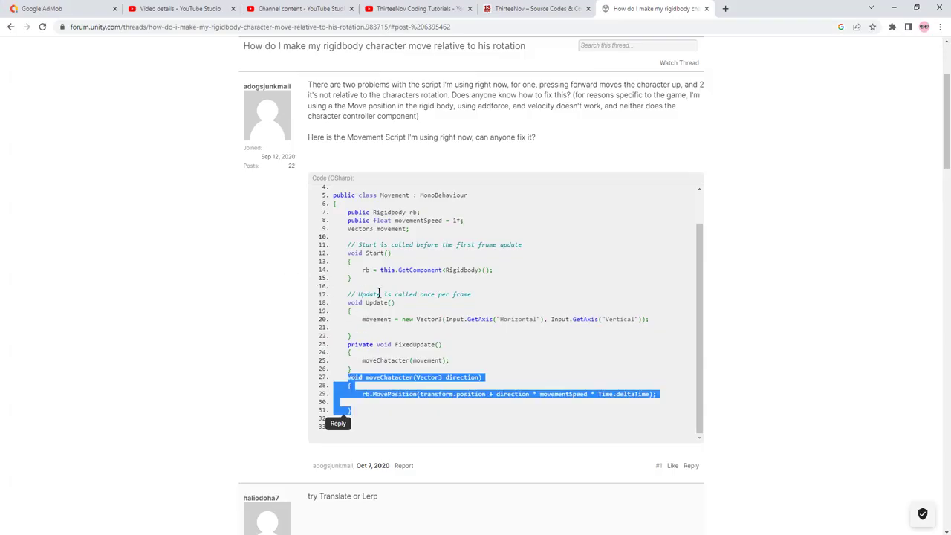
pyautogui.moveTo(347, 244); pyautogui.dragTo(367, 407)
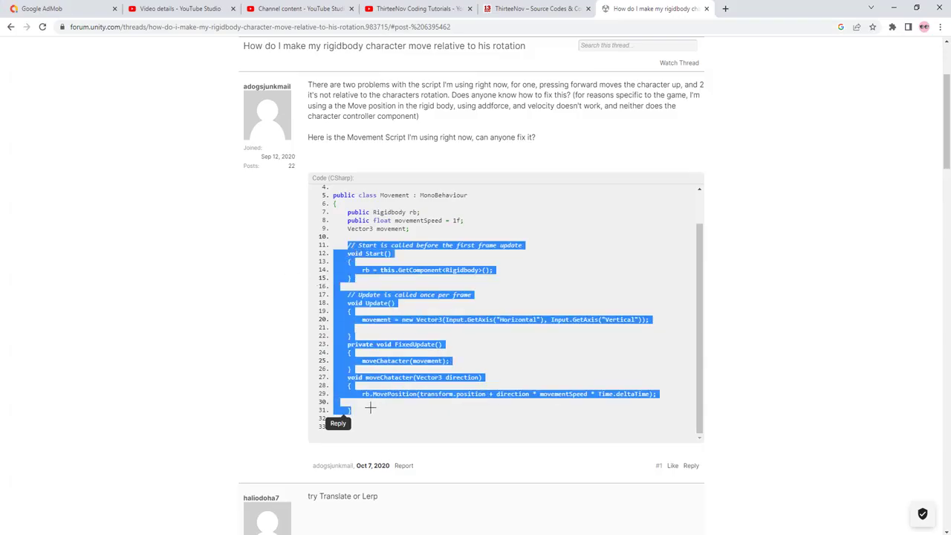
pyautogui.hotkey('alt', 'Tab')
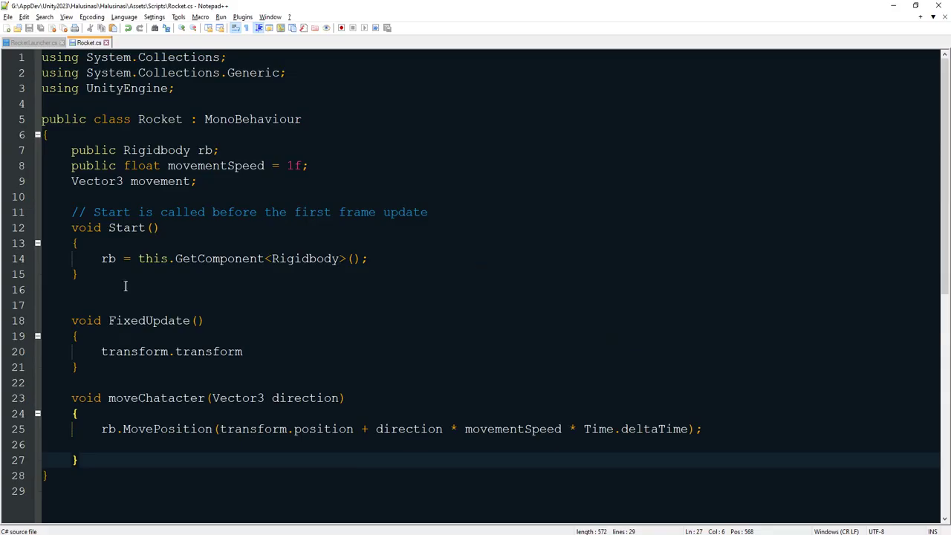
pyautogui.moveTo(71, 212); pyautogui.dragTo(183, 463)
pyautogui.write('// Start is called before the first frame update     void Start()     {         rb = this.GetComponent<Rigidbody>();     }      // Update is called once per frame     void Update()     {         movement = new Vector3(Input.GetAxis("Horizontal"), Input.GetAxis("Vertical"));      }     private void FixedUpdate()     {         moveChatacter(movement);     }     void moveChatacter(Vector3 direction)     {         rb.MovePosition(transform.position + direction * movementSpeed * Time.deltaTime);      }')
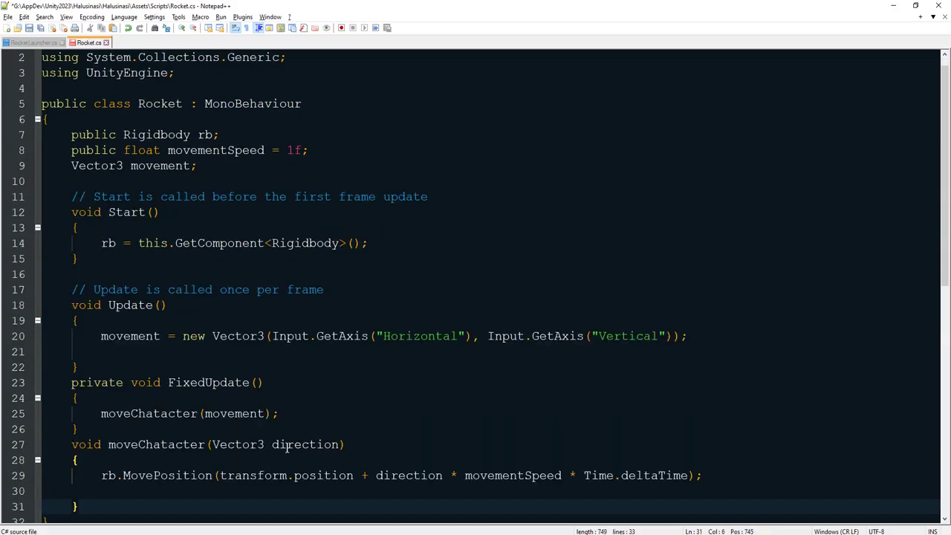
# - Move the rb.MovePosition statement from moveChatacter into FixedUpdate, replacing the moveChatacter(movement) call
pyautogui.scroll(-3, 314, 420)
pyautogui.scroll(3, 334, 437)
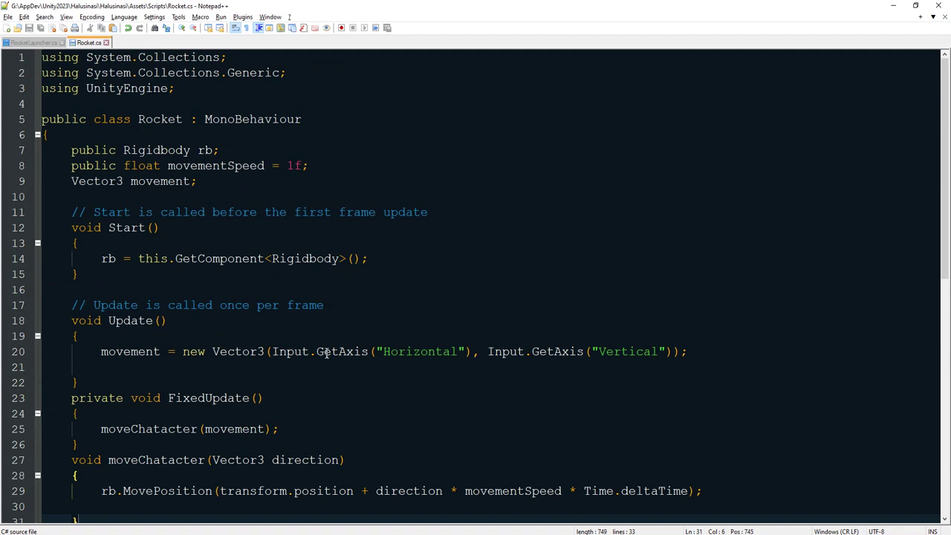
pyautogui.click(361, 351)
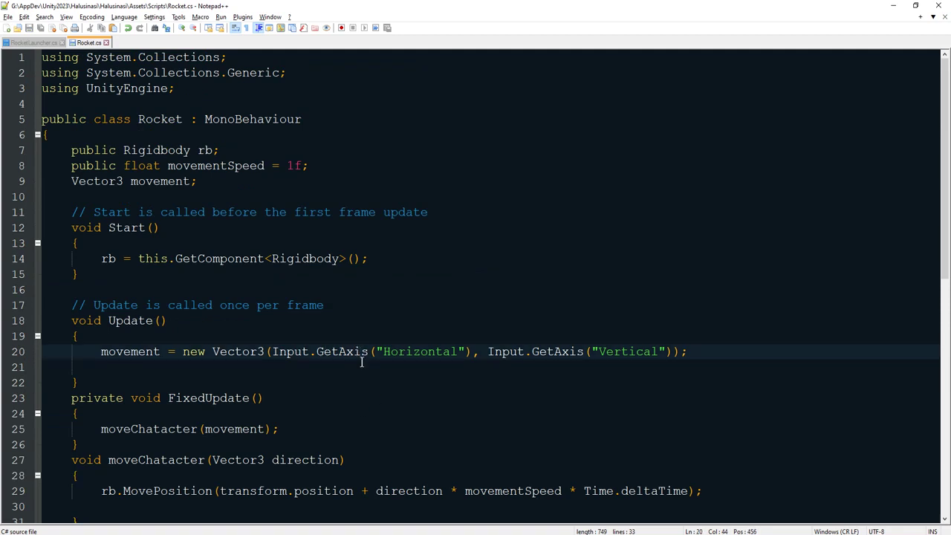
pyautogui.scroll(-2, 187, 408)
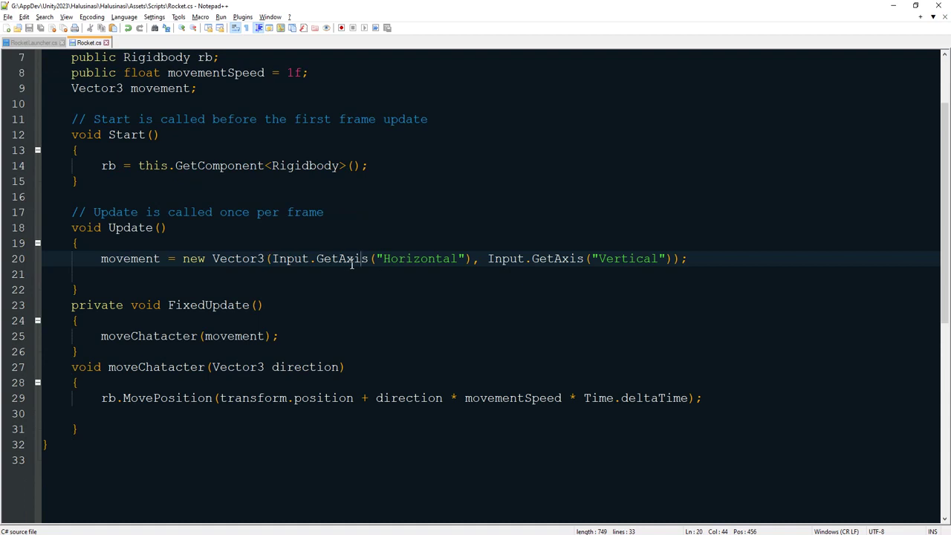
pyautogui.click(117, 338)
pyautogui.click(263, 335)
pyautogui.click(248, 340)
pyautogui.click(159, 399)
pyautogui.press('End')
pyautogui.hotkey('shift', 'Home')
pyautogui.hotkey('ctrl', 'c')
pyautogui.press('Delete')
pyautogui.click(161, 336)
pyautogui.press('Home')
pyautogui.hotkey('shift', 'End')
pyautogui.hotkey('ctrl', 'v')
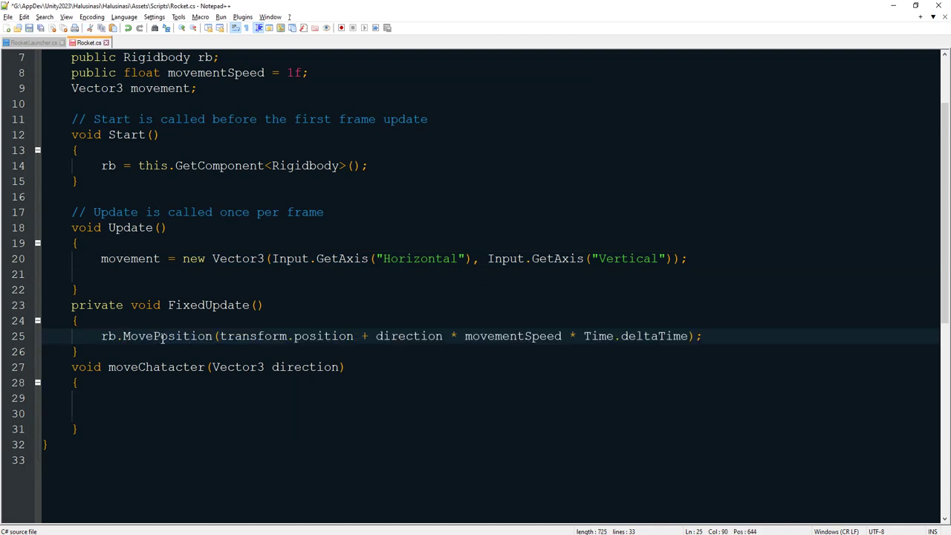
# - Delete the emptied moveChatacter method from the Rocket class
pyautogui.press('Down')
pyautogui.press('Down')
pyautogui.hotkey('shift', 'Down')
pyautogui.hotkey('shift', 'Down')
pyautogui.hotkey('shift', 'Down')
pyautogui.hotkey('shift', 'Down')
pyautogui.press('Delete')
# - Delete the Update method and its comment from the Rocket class
pyautogui.press('Up')
pyautogui.press('Up')
pyautogui.press('Up')
pyautogui.press('Up')
pyautogui.press('Up')
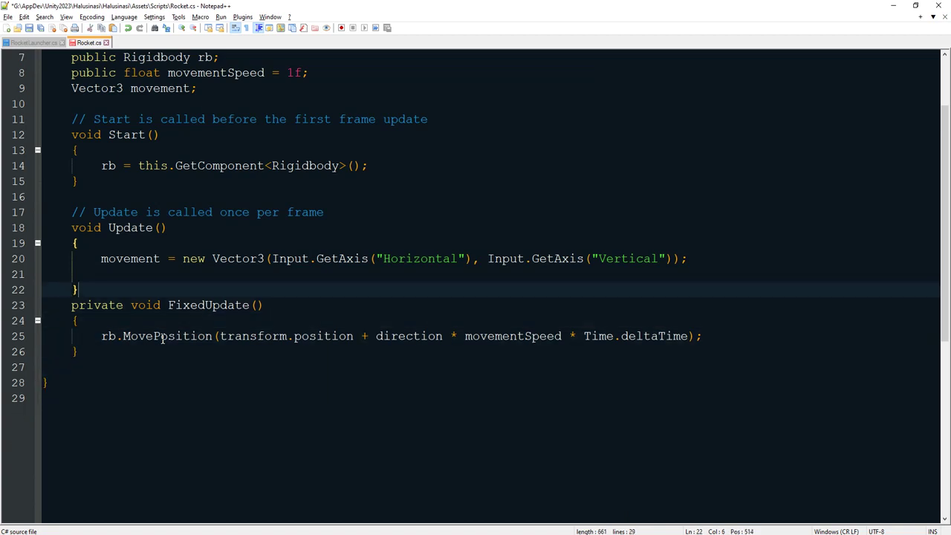
pyautogui.hotkey('shift', 'Up')
pyautogui.hotkey('shift', 'Up')
pyautogui.hotkey('shift', 'Up')
pyautogui.hotkey('shift', 'Up')
pyautogui.hotkey('shift', 'Up')
pyautogui.hotkey('shift', 'Home')
pyautogui.hotkey('shift', 'Home')
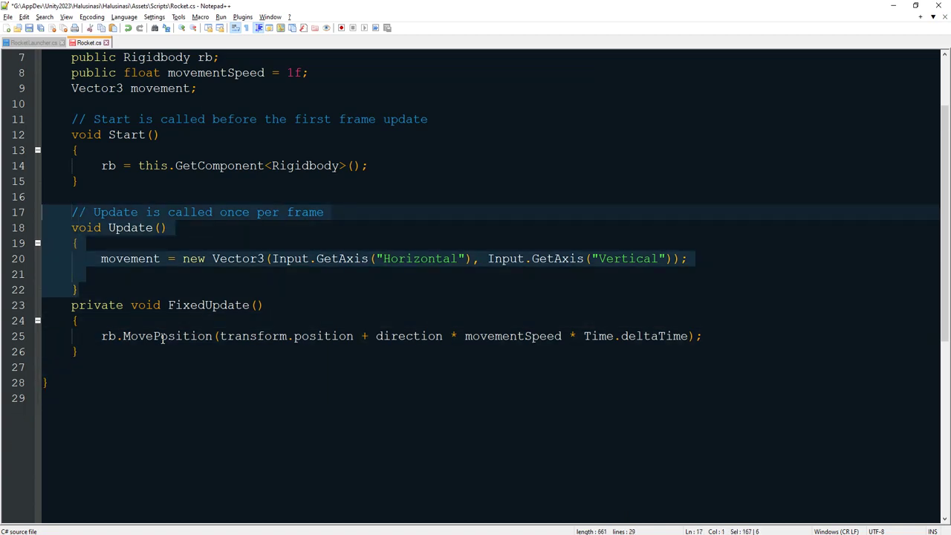
pyautogui.press('Delete')
# - Compare the direction term in Rocket's MovePosition call with its use in the forum's Movement script
pyautogui.scroll(2, 162, 338)
pyautogui.click(175, 354)
pyautogui.click(456, 351)
pyautogui.doubleClick(382, 354)
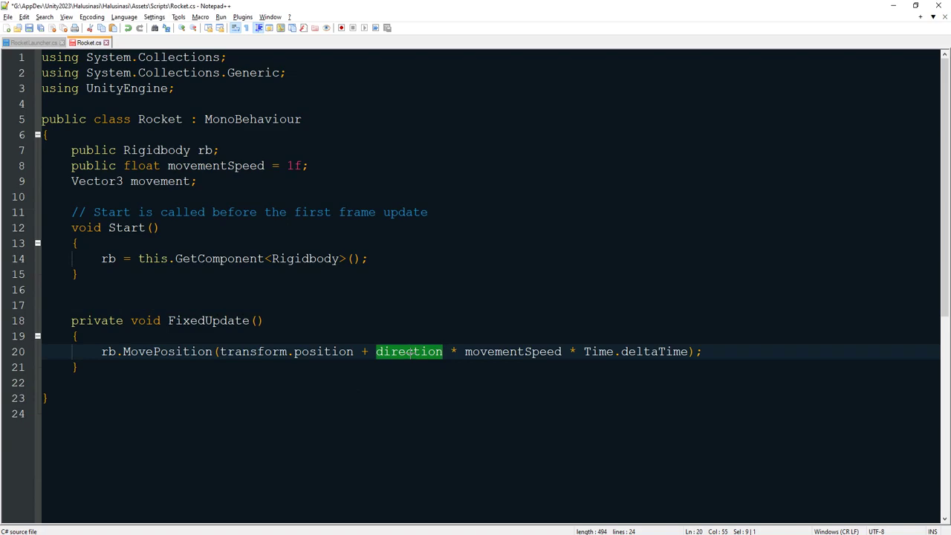
pyautogui.hotkey('alt', 'Tab')
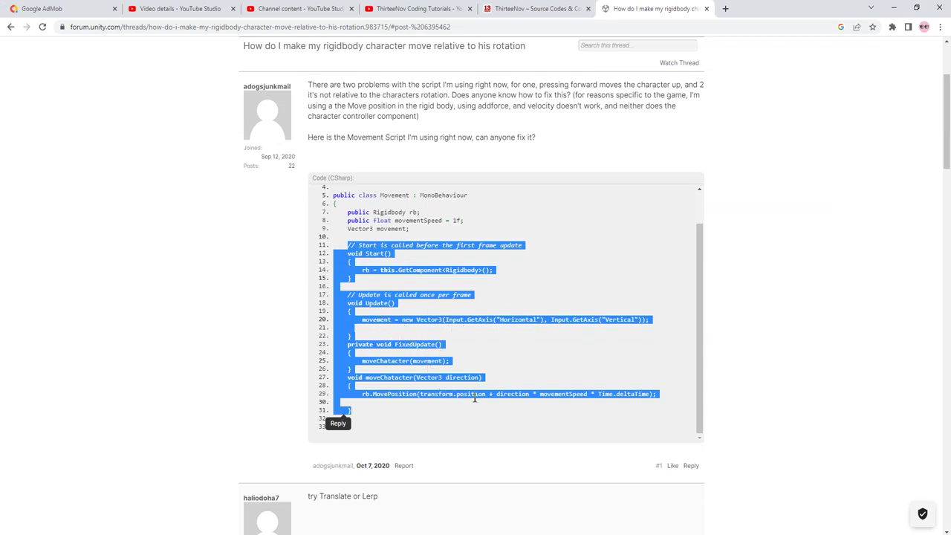
pyautogui.doubleClick(506, 396)
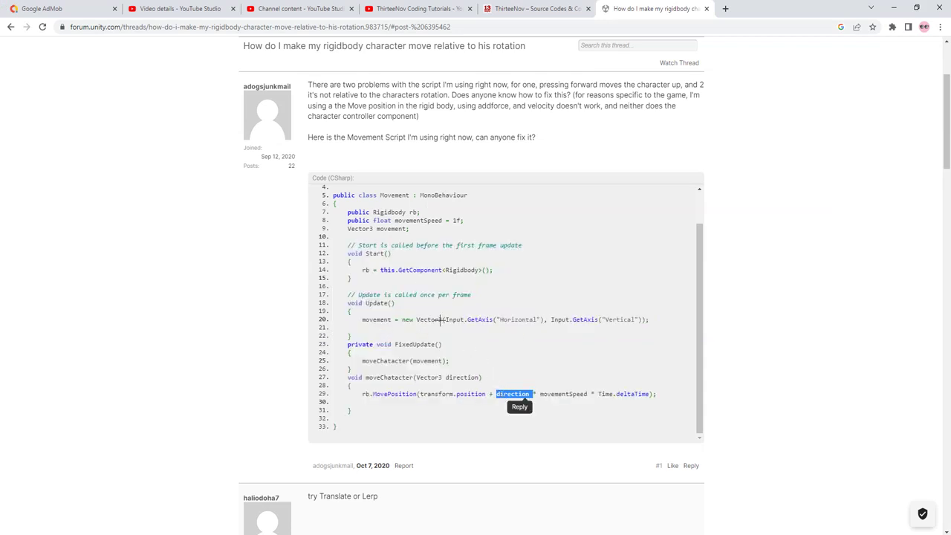
pyautogui.hotkey('alt', 'Tab')
# - Reduce the MovePosition argument in FixedUpdate to transform.position * movementSpeed * Time.deltaTime and save Rocket.cs
pyautogui.click(445, 363)
pyautogui.doubleClick(423, 350)
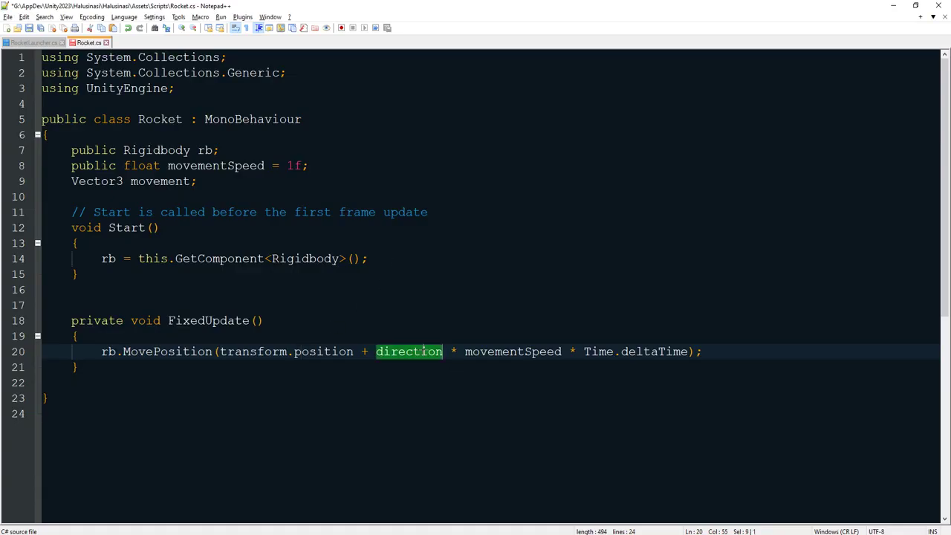
pyautogui.hotkey('ctrl', 'f')
pyautogui.press('Escape')
pyautogui.press('Delete')
pyautogui.press('Right')
pyautogui.press('Right')
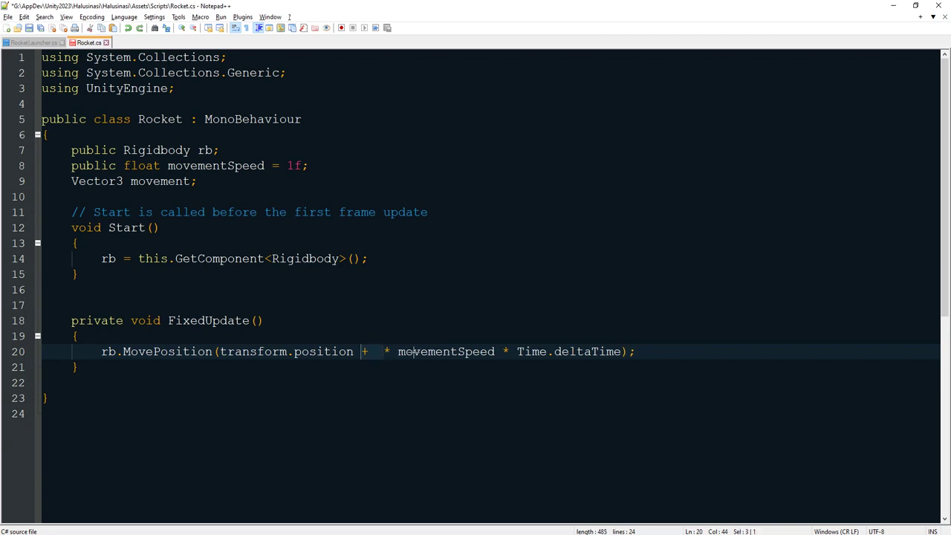
pyautogui.press('BackSpace')
pyautogui.press('BackSpace')
pyautogui.press('BackSpace')
pyautogui.doubleClick(414, 351)
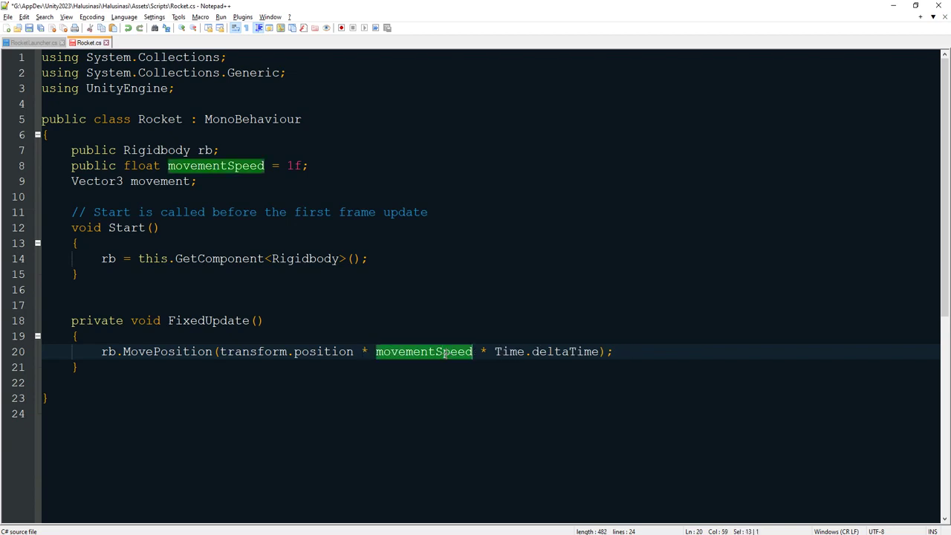
pyautogui.doubleClick(594, 351)
pyautogui.hotkey('ctrl', 's')
pyautogui.press('Down')
# - Switch to Unity, clear the console messages and start the game in Play mode
pyautogui.hotkey('alt', 'Tab')
pyautogui.hotkey('alt', 'Tab')
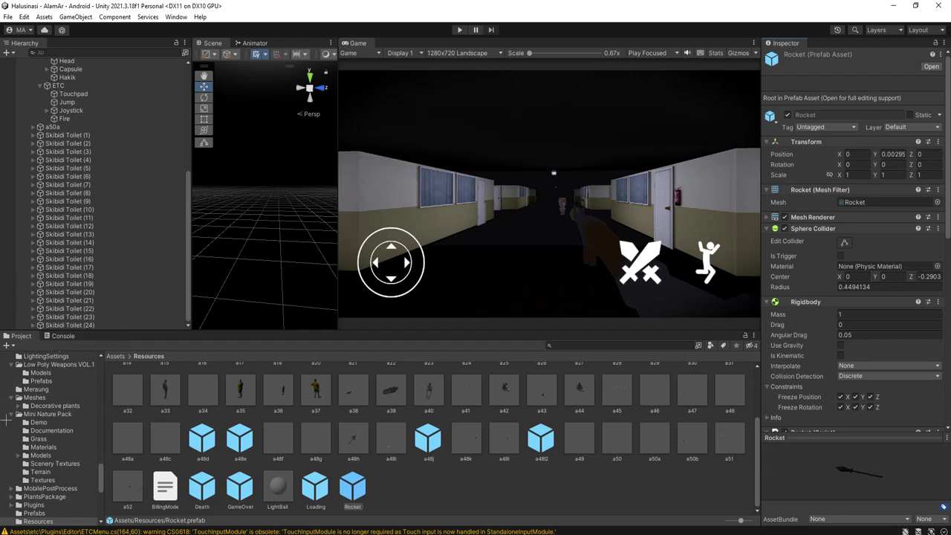
pyautogui.click(64, 336)
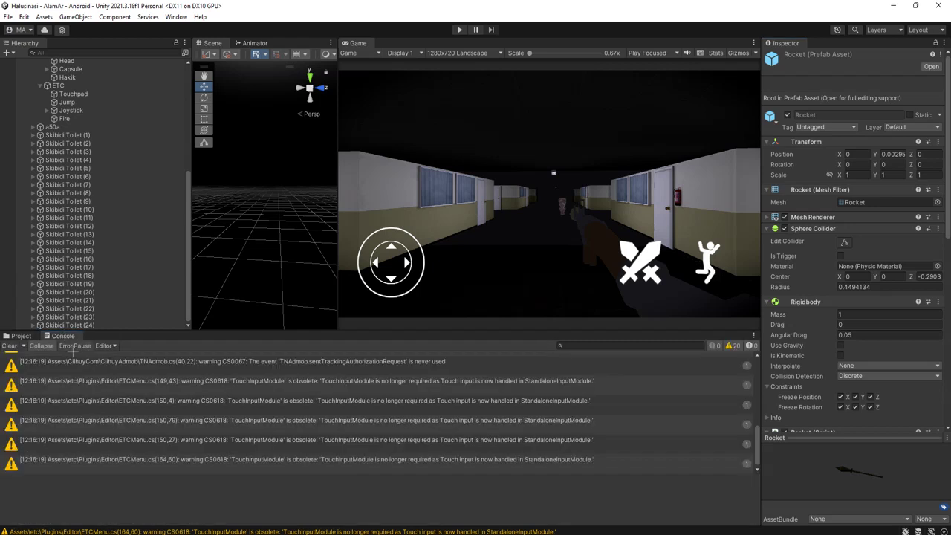
pyautogui.click(9, 345)
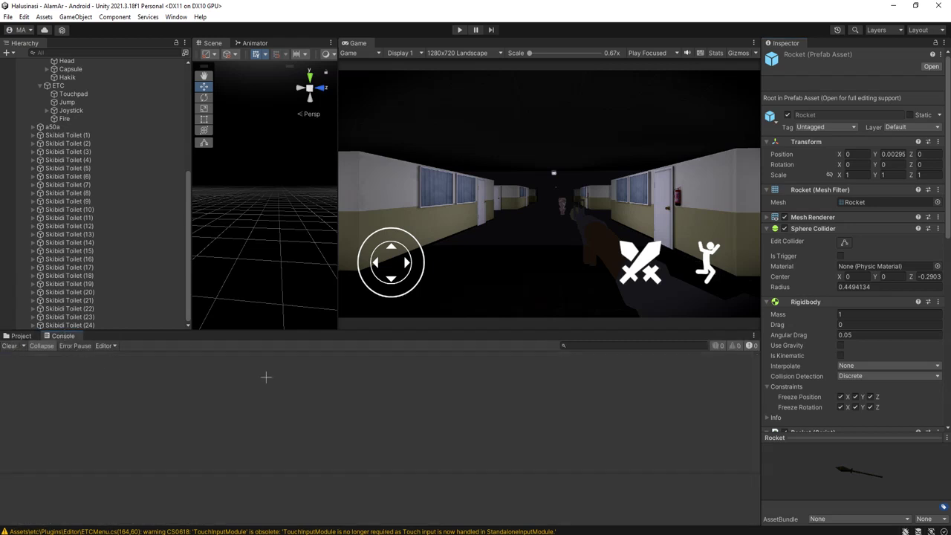
pyautogui.click(458, 29)
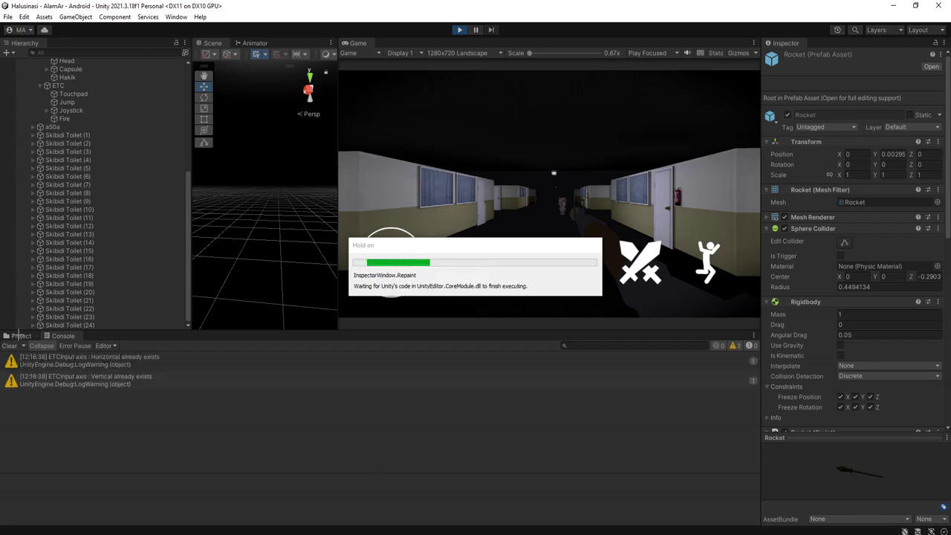
pyautogui.click(18, 335)
# - Fire a rocket in the running game and move the player around to check how the rocket flies
pyautogui.moveTo(596, 190); pyautogui.dragTo(566, 162)
pyautogui.press('a')
pyautogui.press('w')
pyautogui.press('d')
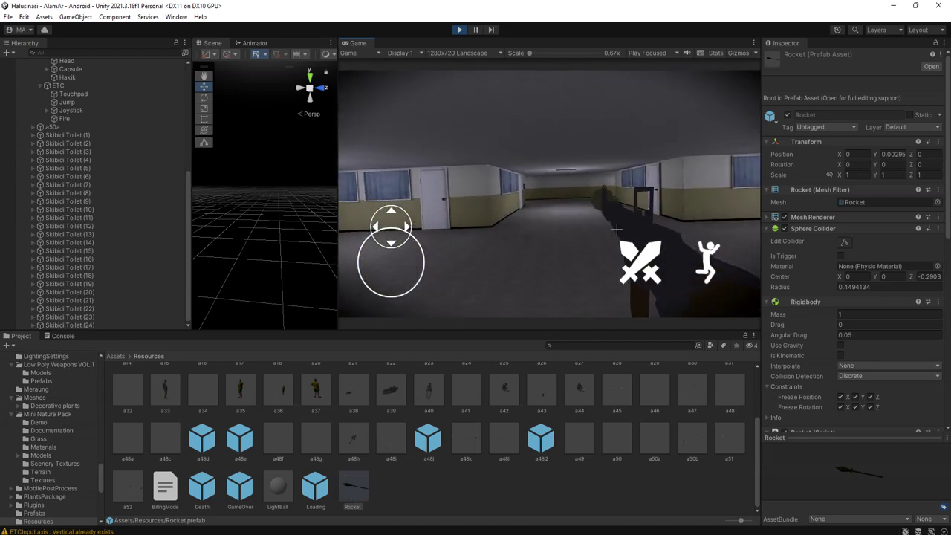
pyautogui.click(632, 265)
pyautogui.press('s')
pyautogui.moveTo(600, 228); pyautogui.dragTo(536, 186)
pyautogui.press('d')
pyautogui.press('w')
pyautogui.press('s')
pyautogui.press('d')
pyautogui.press('w')
pyautogui.press('s')
pyautogui.press('d')
pyautogui.press('w')
pyautogui.press('d')
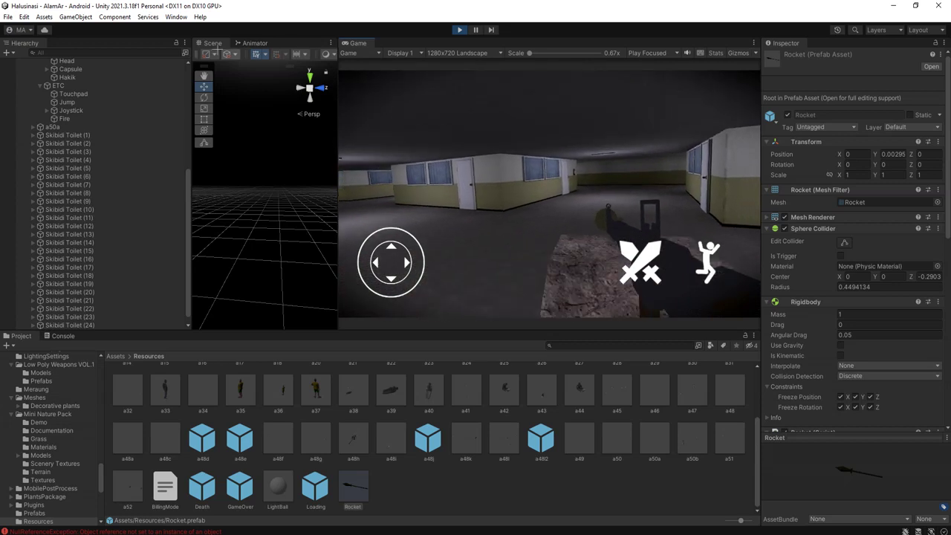
# - Frame the fired Rocket(Clone) in the Scene view to examine it, and stop the game
pyautogui.click(209, 44)
pyautogui.scroll(-2, 94, 251)
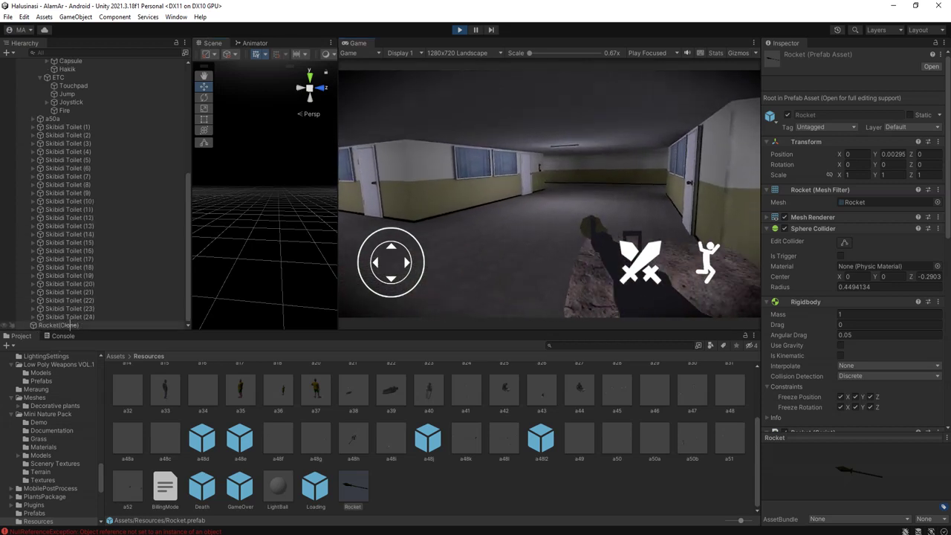
pyautogui.doubleClick(60, 325)
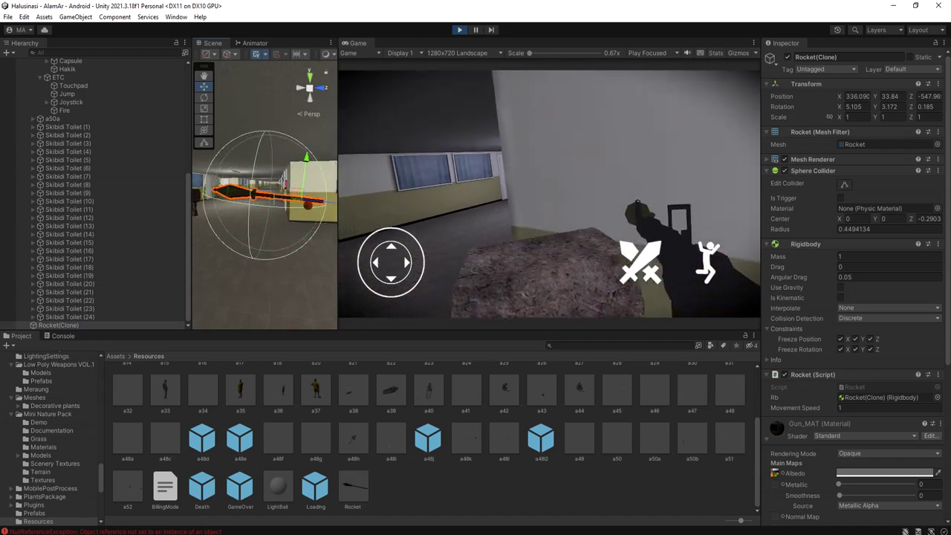
pyautogui.press('a')
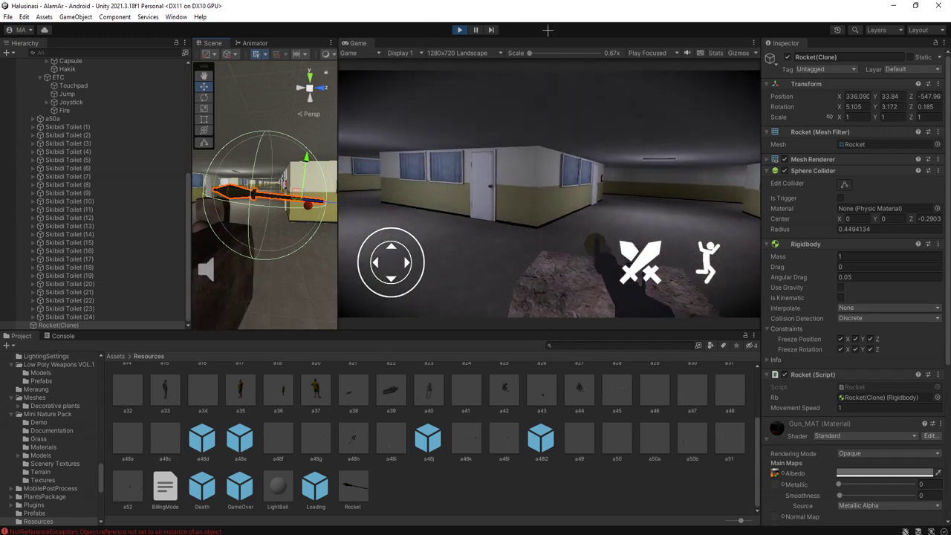
pyautogui.click(460, 31)
# - Review the MovePosition call and movementSpeed in Rocket.cs, and the Rigidbody and Rocket script settings on the Rocket prefab
pyautogui.hotkey('alt', 'Tab')
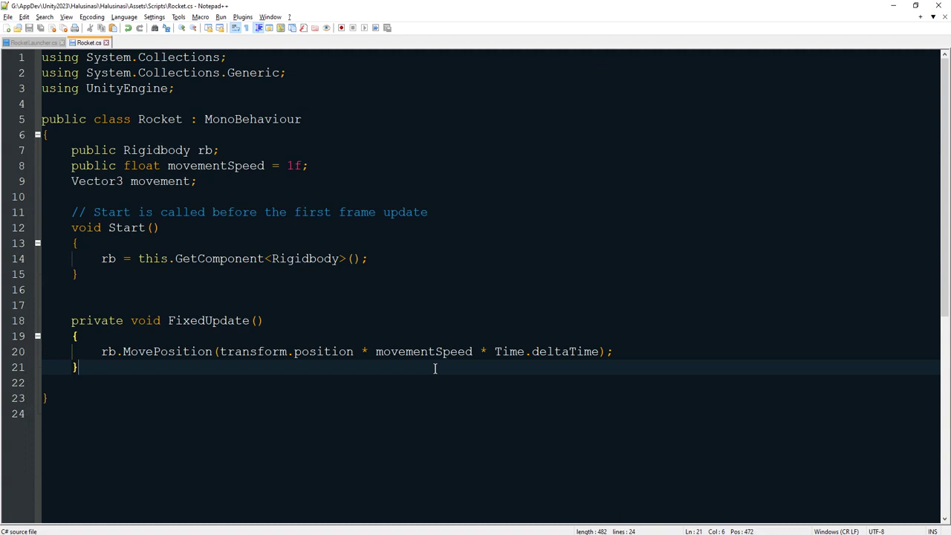
pyautogui.doubleClick(158, 351)
pyautogui.click(140, 349)
pyautogui.doubleClick(168, 349)
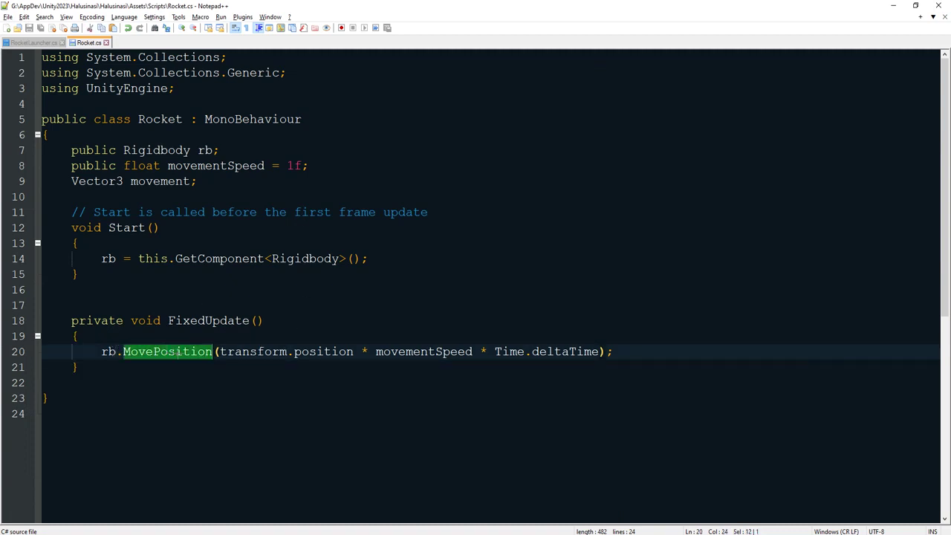
pyautogui.doubleClick(440, 351)
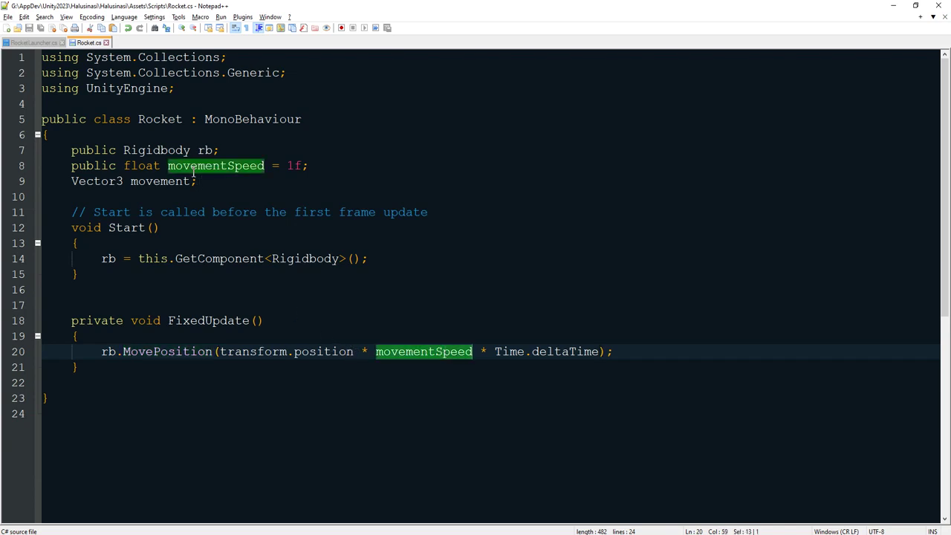
pyautogui.hotkey('alt', 'Tab')
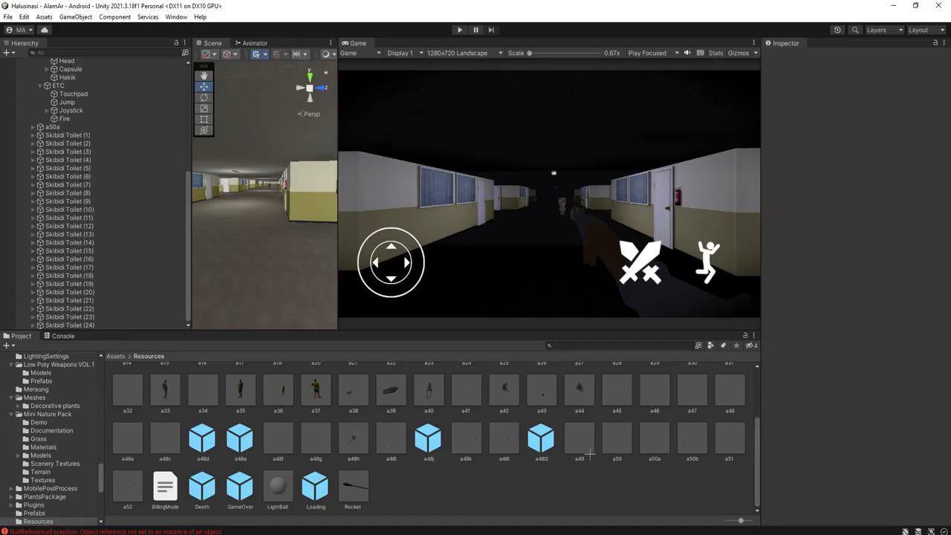
pyautogui.click(349, 486)
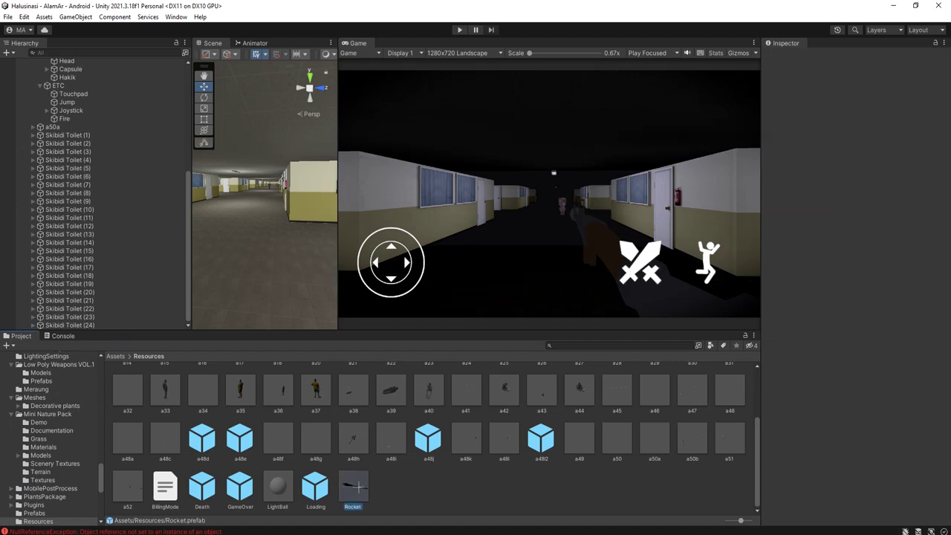
pyautogui.scroll(-5, 826, 358)
pyautogui.scroll(-3, 826, 359)
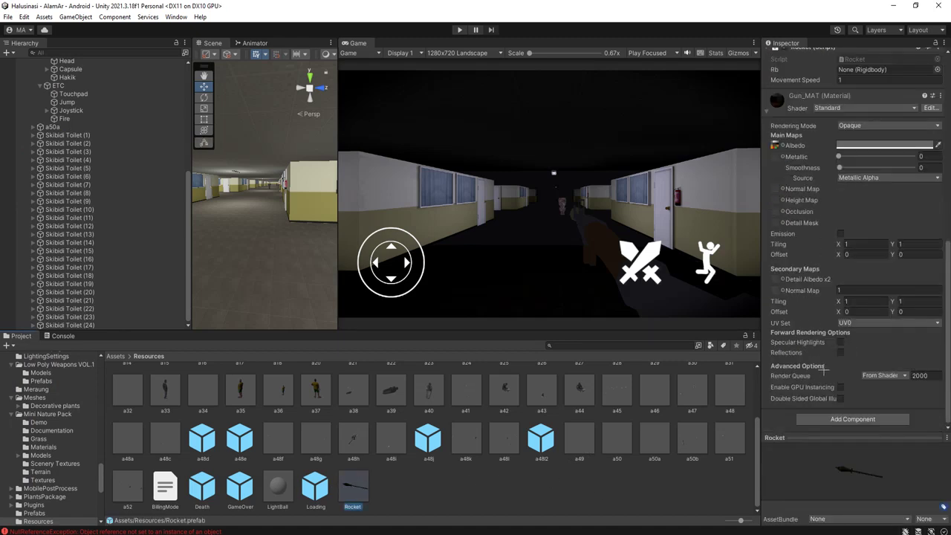
pyautogui.scroll(3, 799, 366)
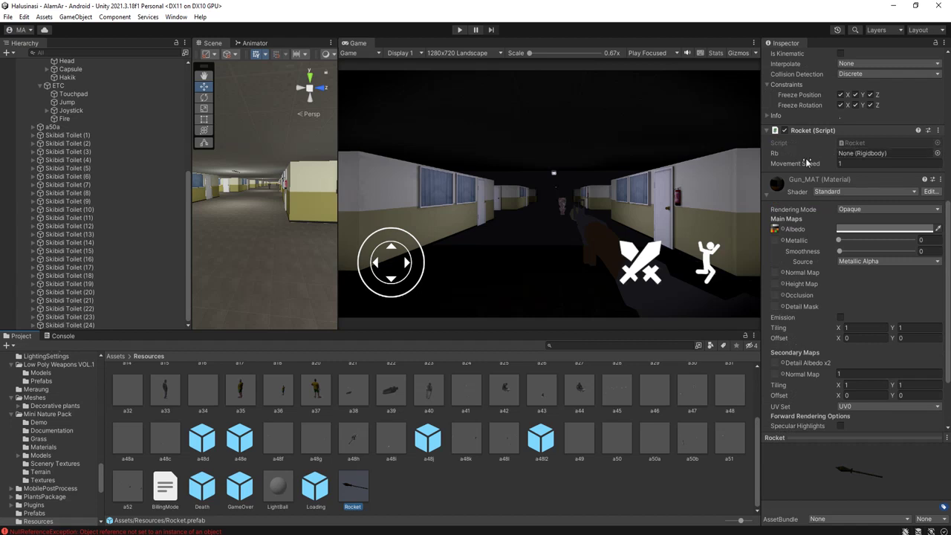
pyautogui.scroll(5, 812, 198)
# - Try deleting the public Rigidbody rb declaration from Rocket.cs, and undo the deletion
pyautogui.hotkey('alt', 'Tab')
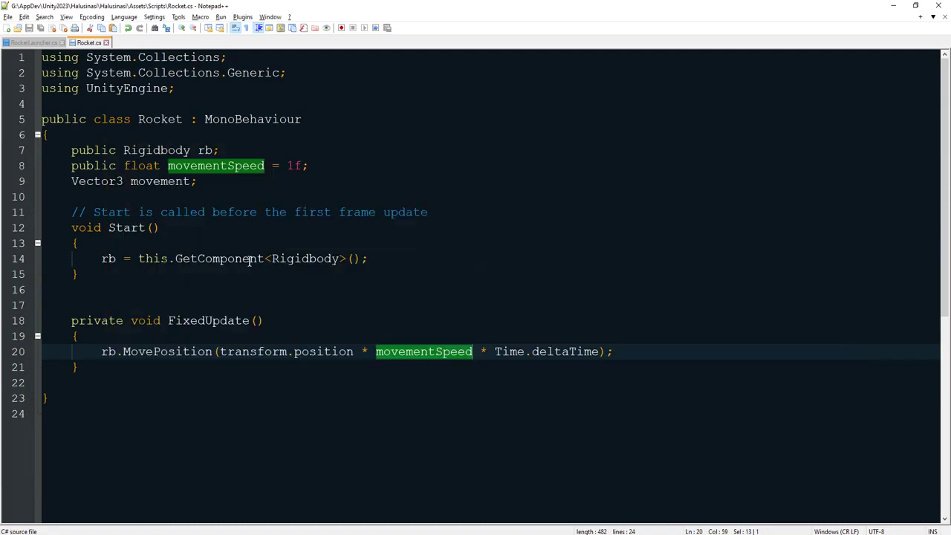
pyautogui.click(216, 168)
pyautogui.click(219, 239)
pyautogui.click(197, 165)
pyautogui.click(153, 162)
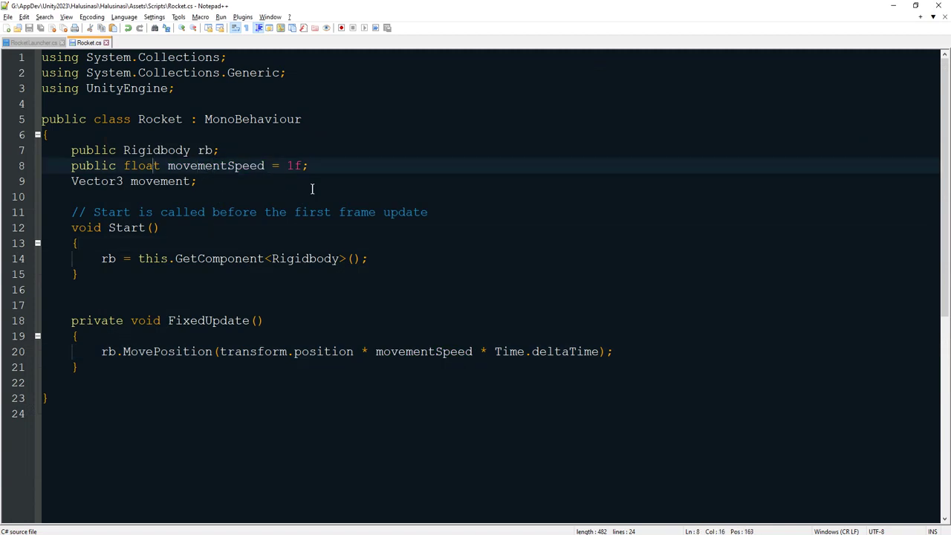
pyautogui.press('Up')
pyautogui.press('End')
pyautogui.hotkey('shift', 'Home')
pyautogui.hotkey('shift', 'Home')
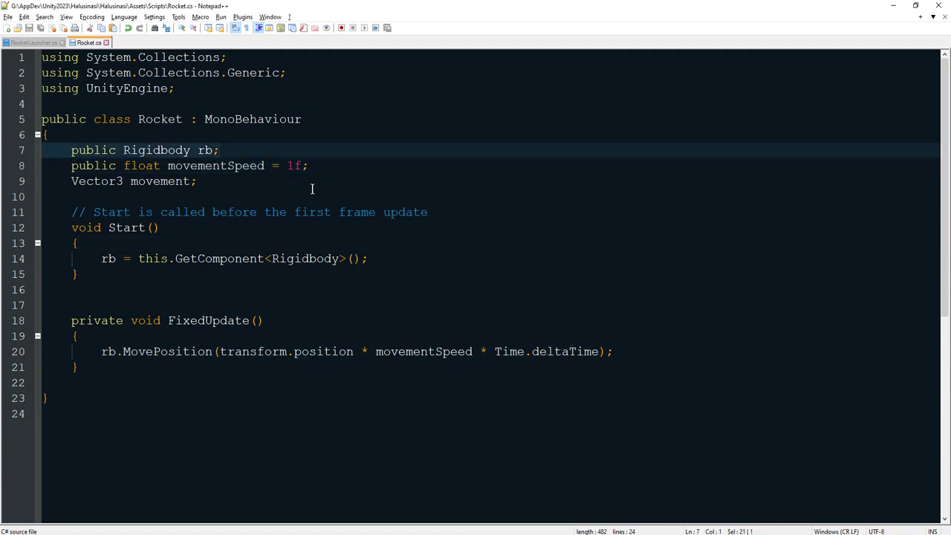
pyautogui.press('Delete')
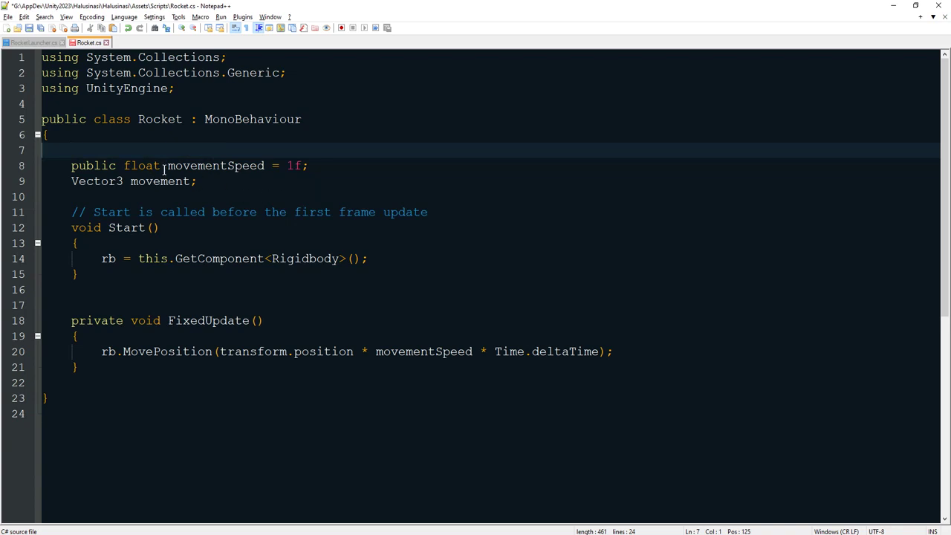
pyautogui.hotkey('ctrl', 'z')
# - Remove the public modifier from the Rigidbody rb declaration in the Rocket class and save the script
pyautogui.doubleClick(107, 149)
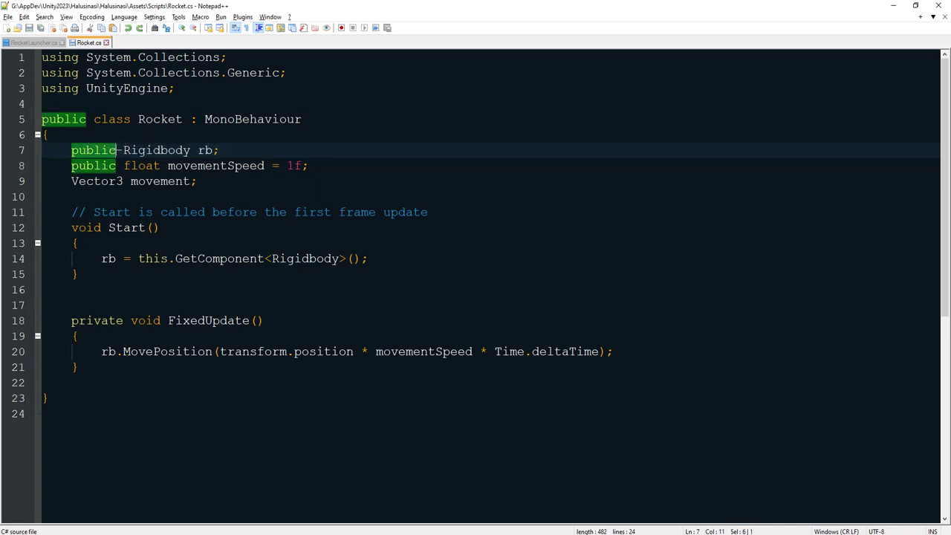
pyautogui.click(112, 150)
pyautogui.doubleClick(107, 150)
pyautogui.press('Delete')
pyautogui.press('Delete')
pyautogui.press('End')
pyautogui.press('Down')
pyautogui.press('Down')
pyautogui.press('Down')
pyautogui.press('Down')
pyautogui.press('Down')
pyautogui.press('Down')
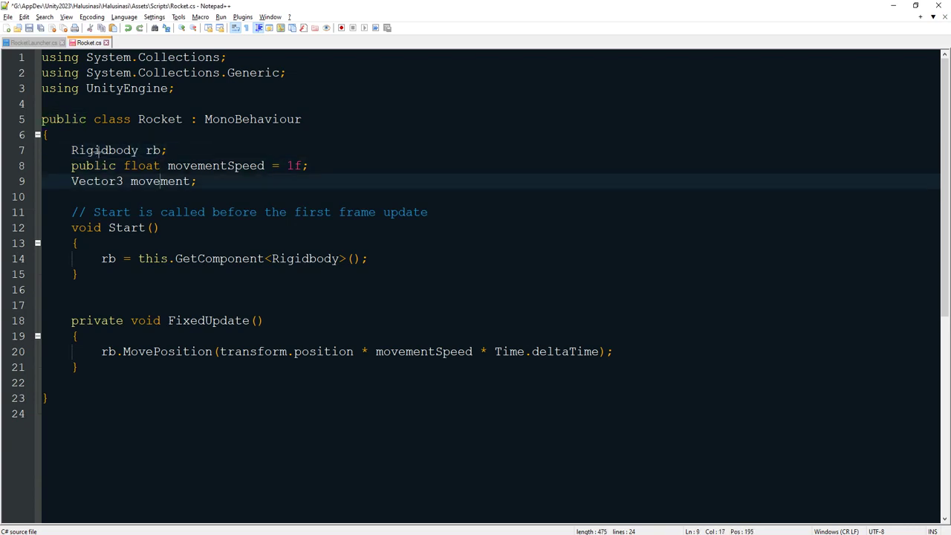
pyautogui.press('Down')
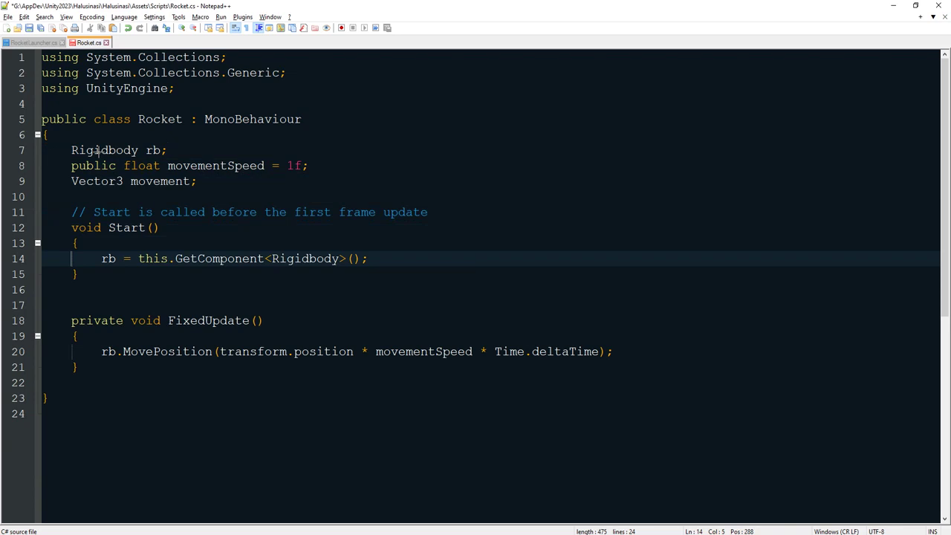
pyautogui.doubleClick(222, 259)
pyautogui.click(294, 258)
pyautogui.hotkey('ctrl', 's')
pyautogui.click(136, 156)
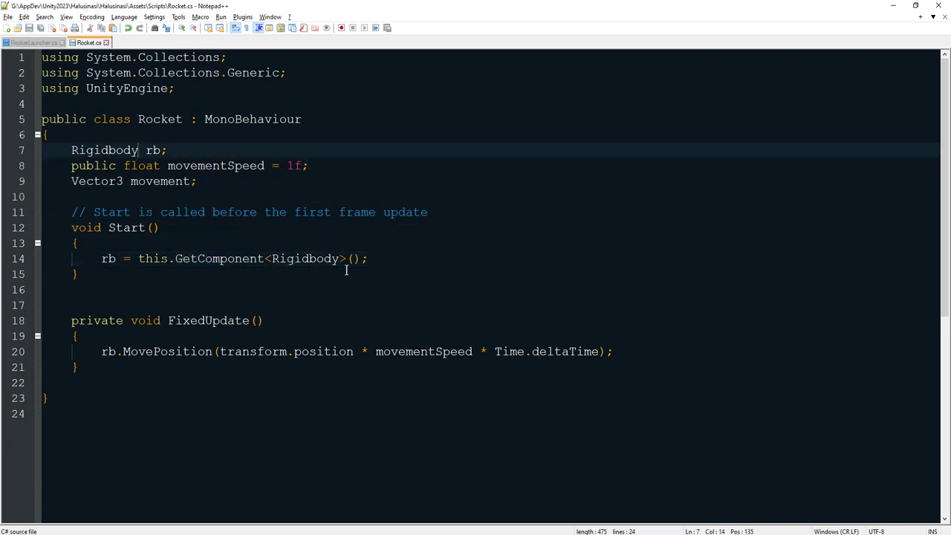
# - Set Movement Speed to 10 in the Rocket script component of the Rocket prefab
pyautogui.hotkey('alt', 'Tab')
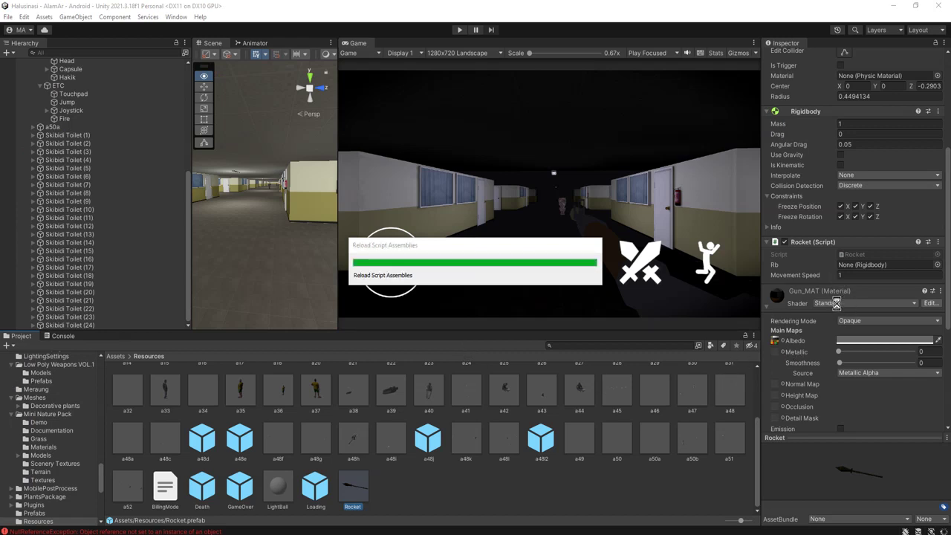
pyautogui.hotkey('alt', 'Tab')
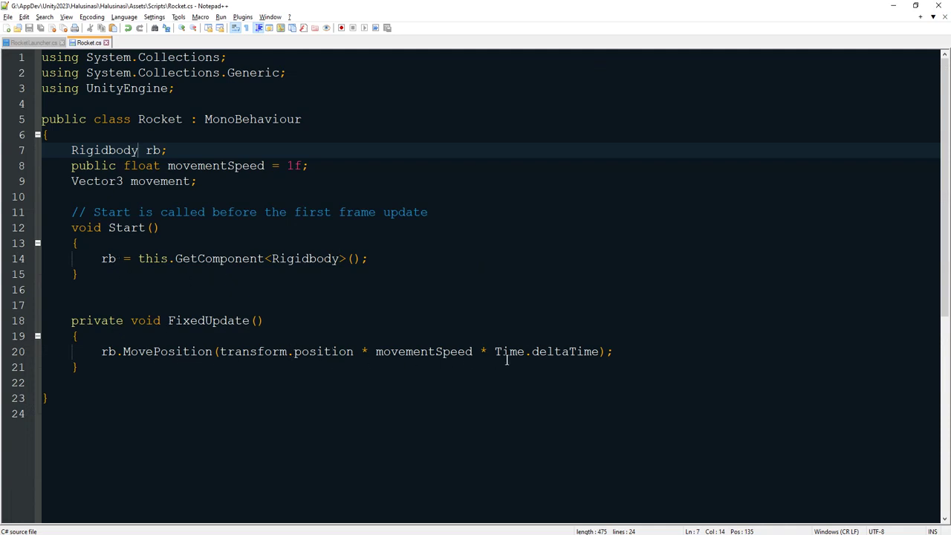
pyautogui.doubleClick(431, 352)
pyautogui.doubleClick(305, 351)
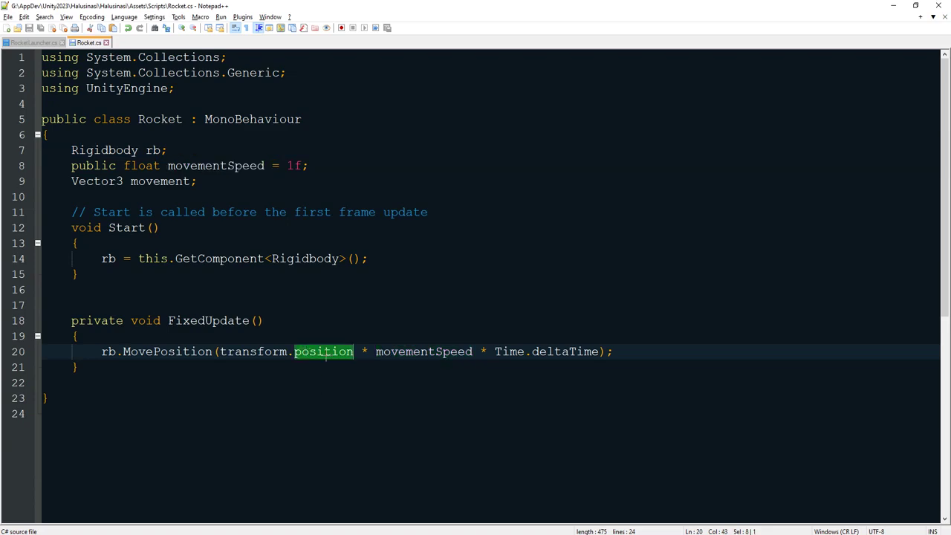
pyautogui.hotkey('alt', 'Tab')
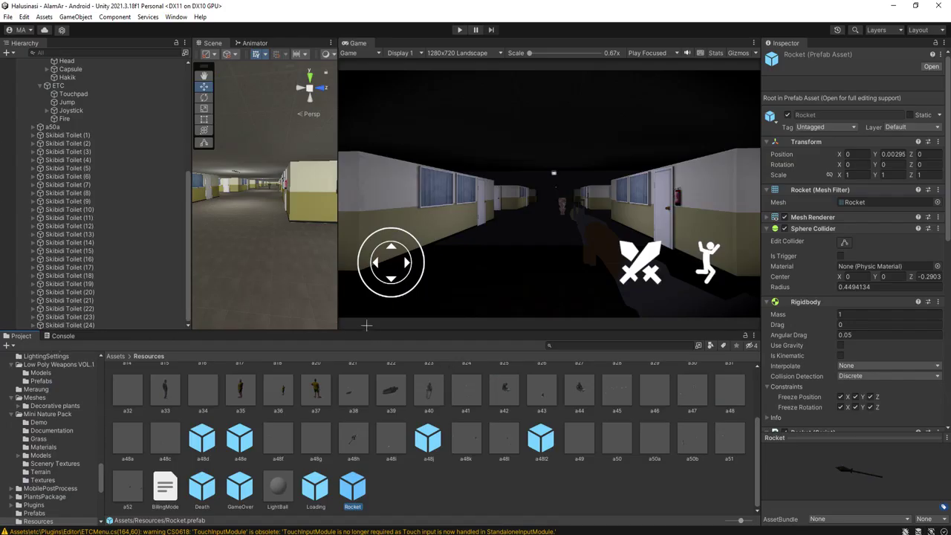
pyautogui.scroll(-5, 811, 294)
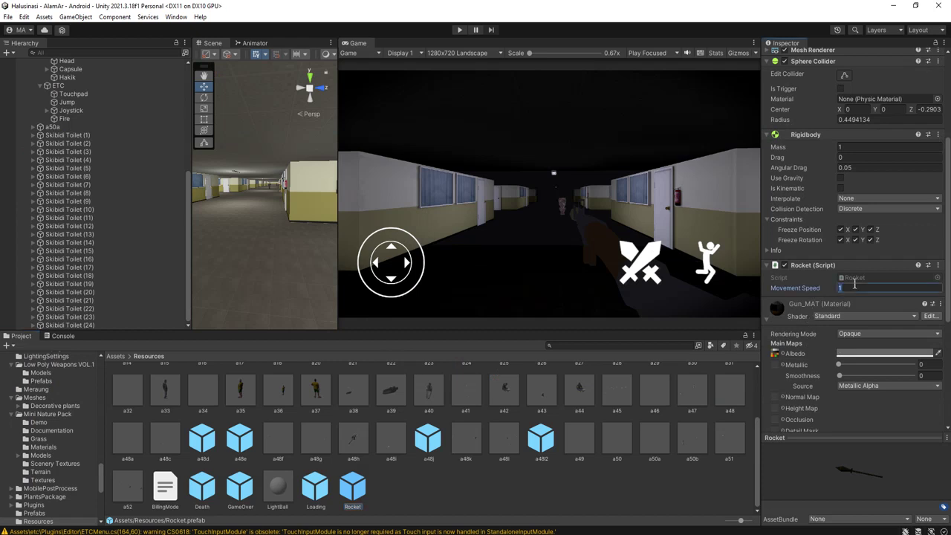
# - Run the game, walk down the corridor and fire a rocket, turning the player's view to check how it behaves
pyautogui.click(458, 30)
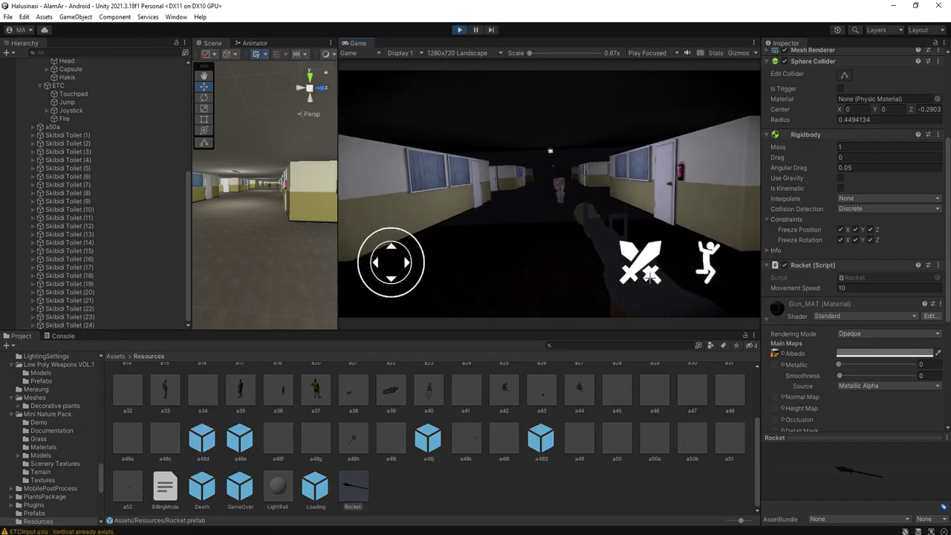
pyautogui.press('d')
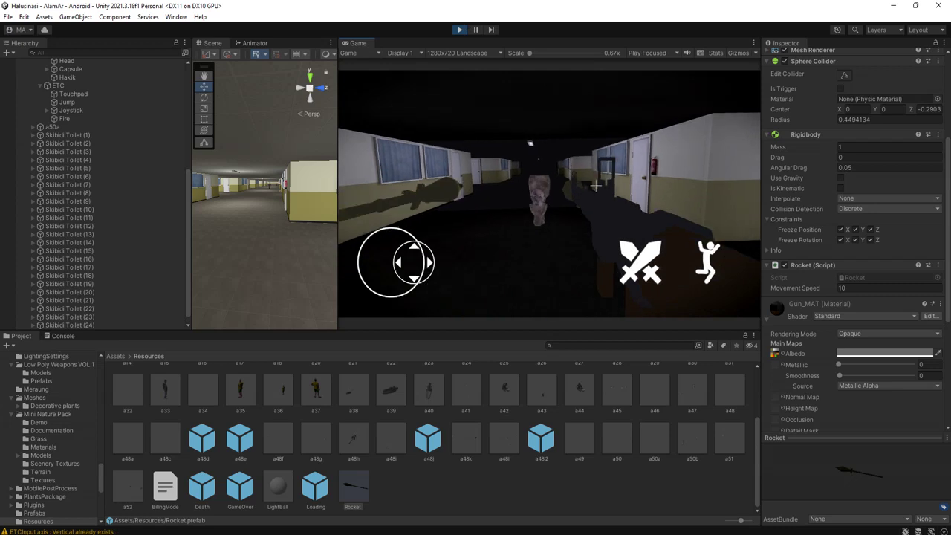
pyautogui.moveTo(595, 185); pyautogui.dragTo(555, 184)
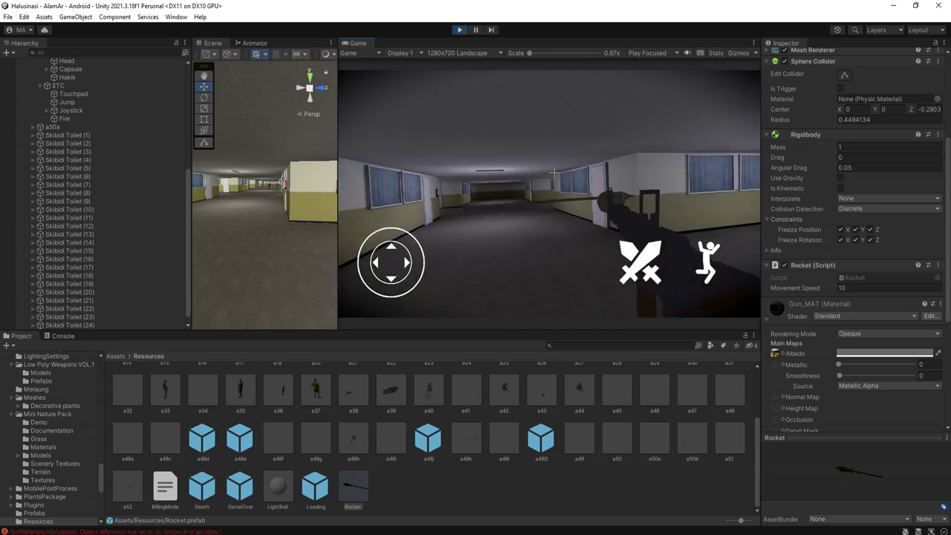
pyautogui.moveTo(555, 171); pyautogui.dragTo(269, 181)
# - Frame the fired Rocket(Clone) in the Scene view and examine it from another angle
pyautogui.scroll(-2, 70, 319)
pyautogui.doubleClick(63, 325)
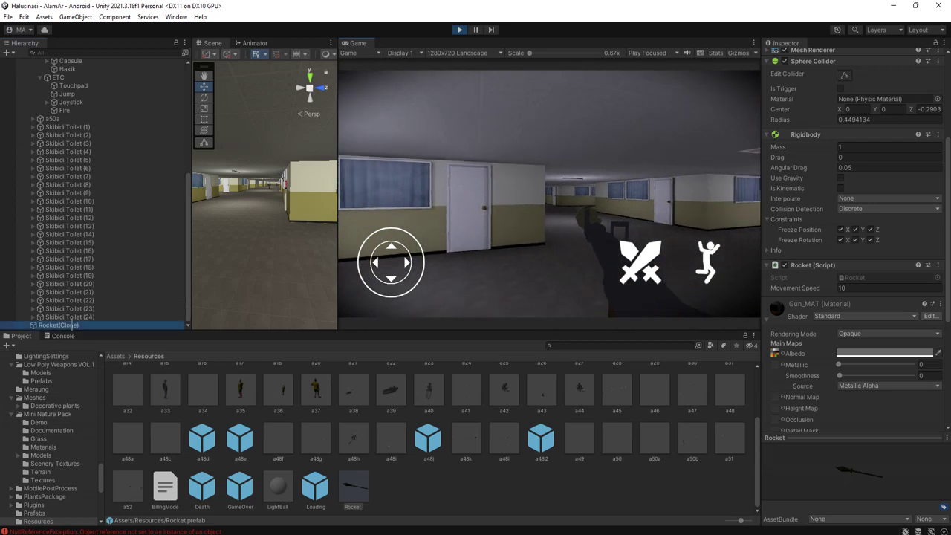
pyautogui.keyDown('alt'); pyautogui.moveTo(251, 229); pyautogui.dragTo(367, 213); pyautogui.keyUp('alt')
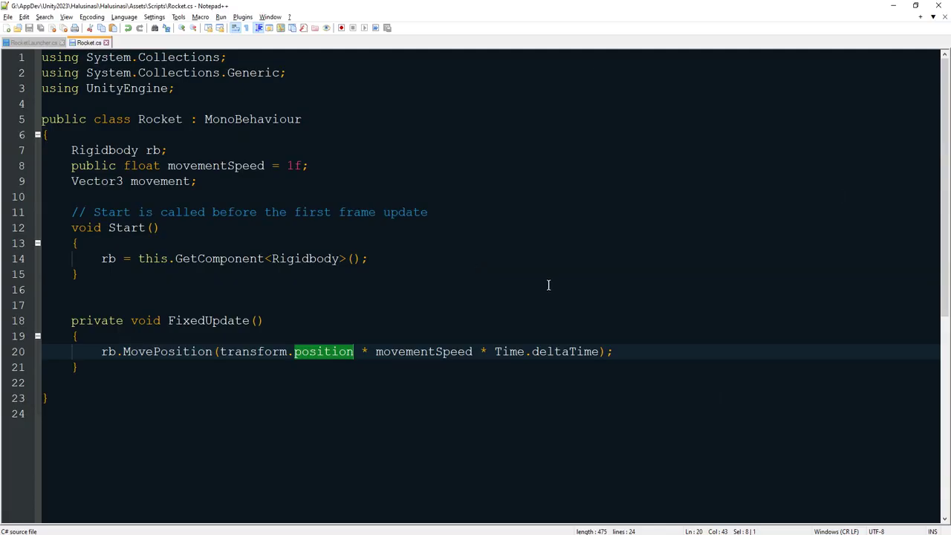
# - In the browser, return to the "unity rigidbody move forward" search results and open the Transform.forward scripting page at its code example
pyautogui.click(307, 478)
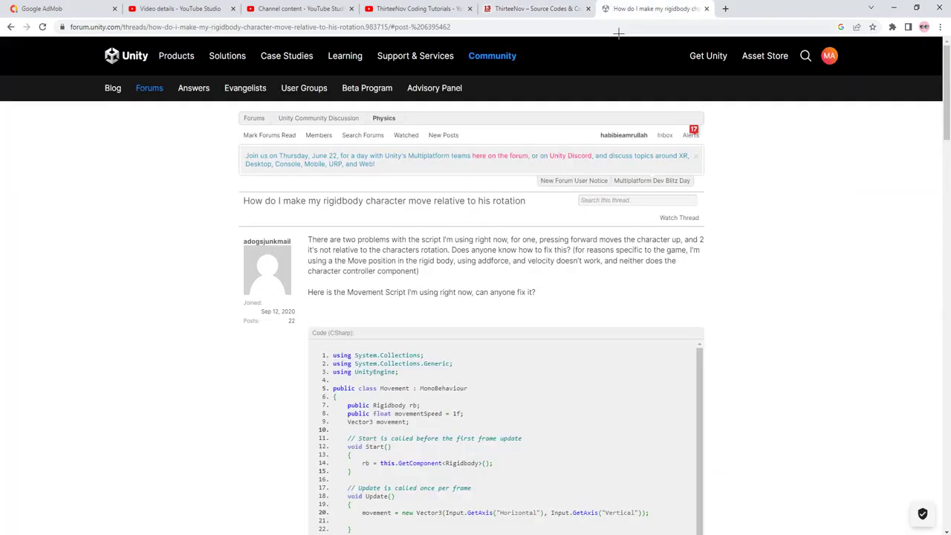
pyautogui.click(9, 26)
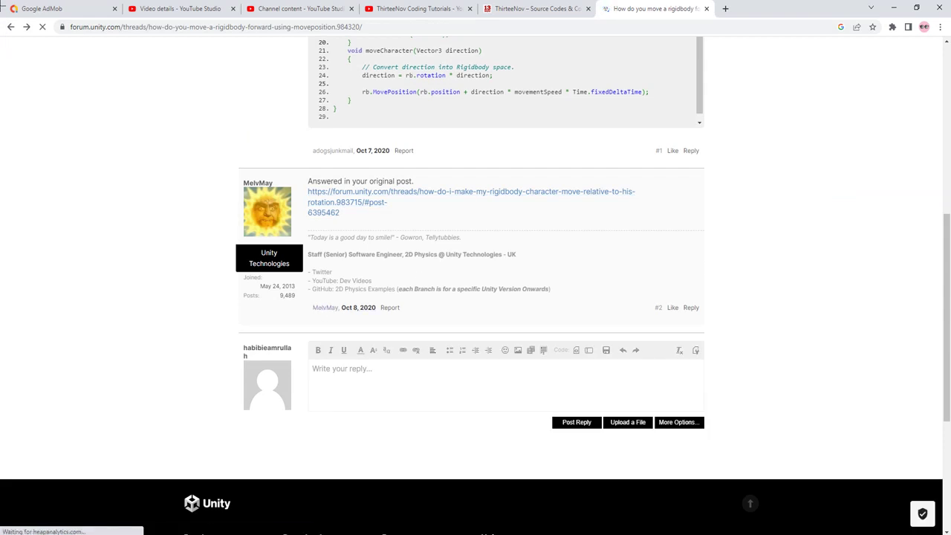
pyautogui.click(10, 27)
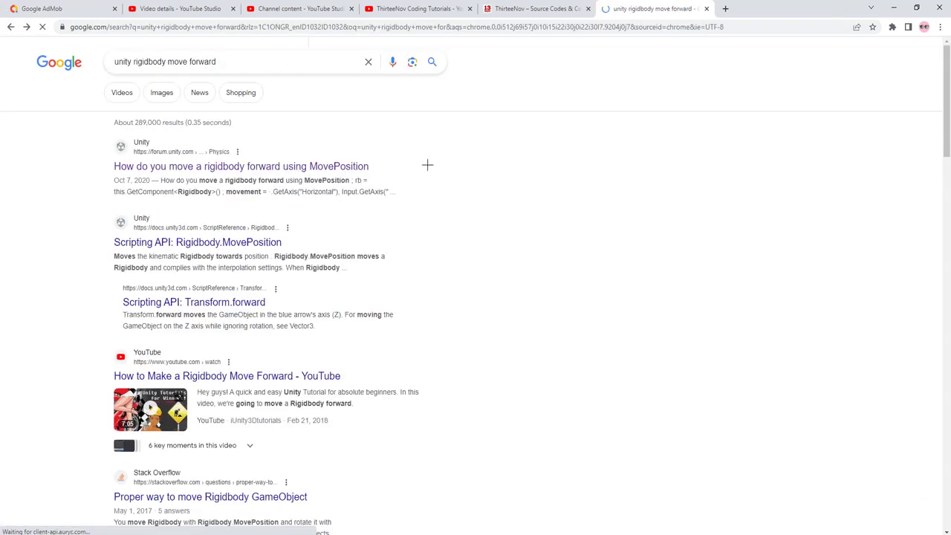
pyautogui.doubleClick(205, 62)
pyautogui.click(31, 314)
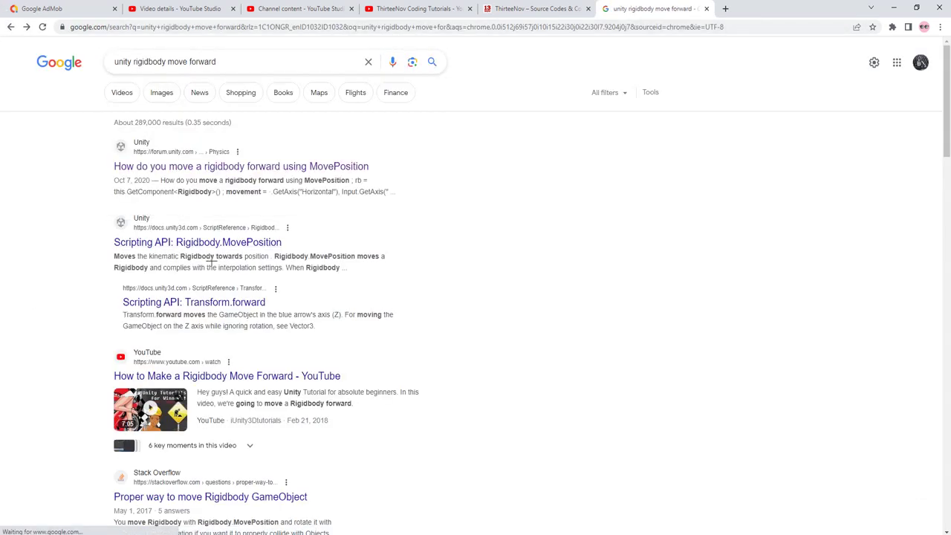
pyautogui.click(202, 303)
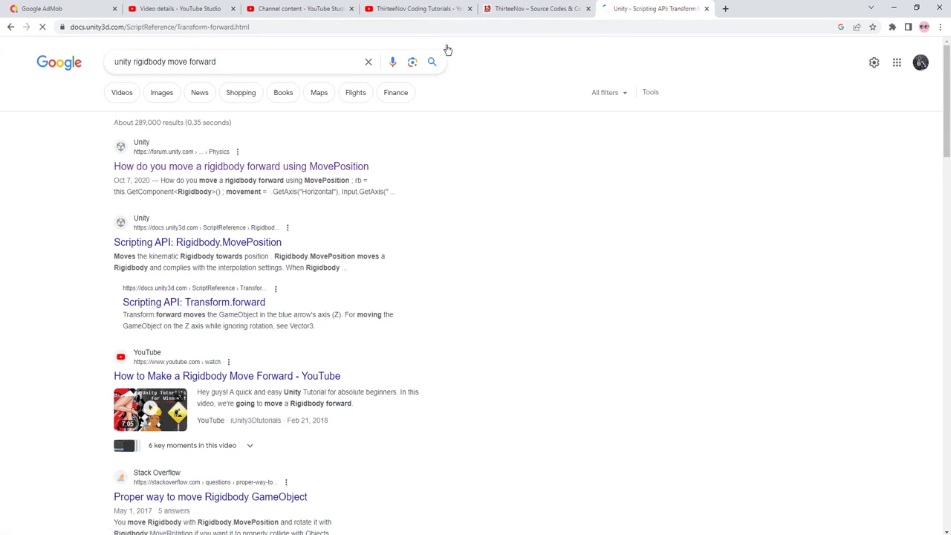
pyautogui.scroll(-3, 286, 237)
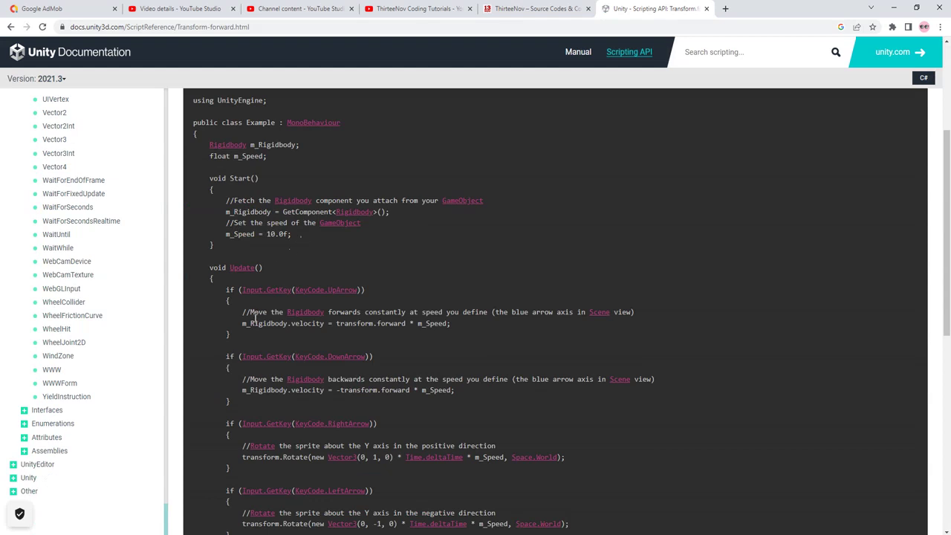
# - Copy the documentation's forward velocity line and use it to replace the MovePosition call in Rocket.cs, giving rb.velocity = transform.forward * m_Speed;
pyautogui.moveTo(458, 324); pyautogui.dragTo(241, 324)
pyautogui.hotkey('ctrl', 'c')
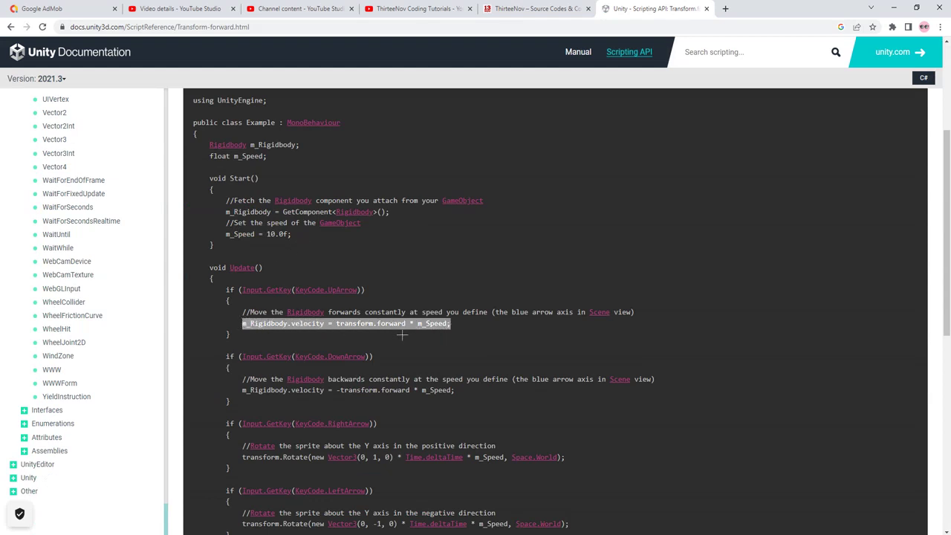
pyautogui.hotkey('alt', 'Tab')
pyautogui.click(108, 351)
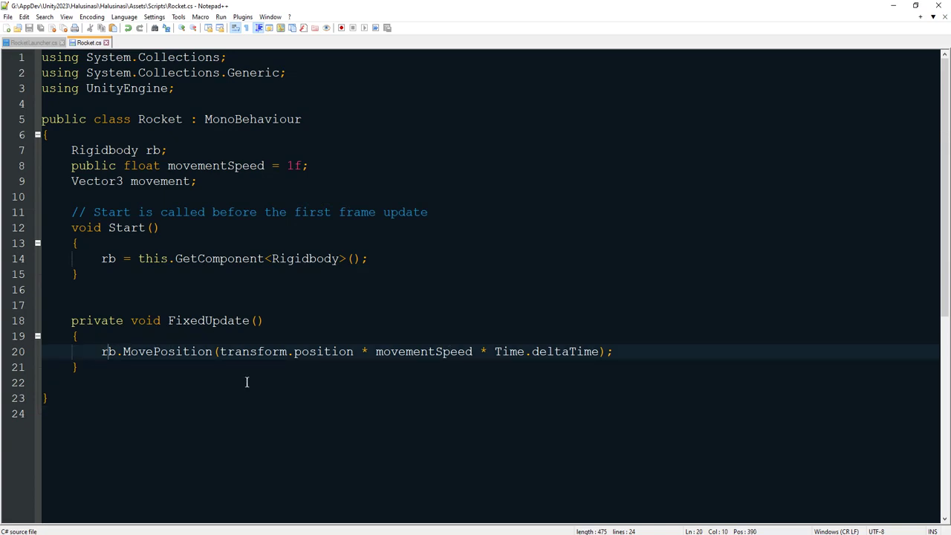
pyautogui.hotkey('shift', 'End')
pyautogui.hotkey('ctrl', 'v')
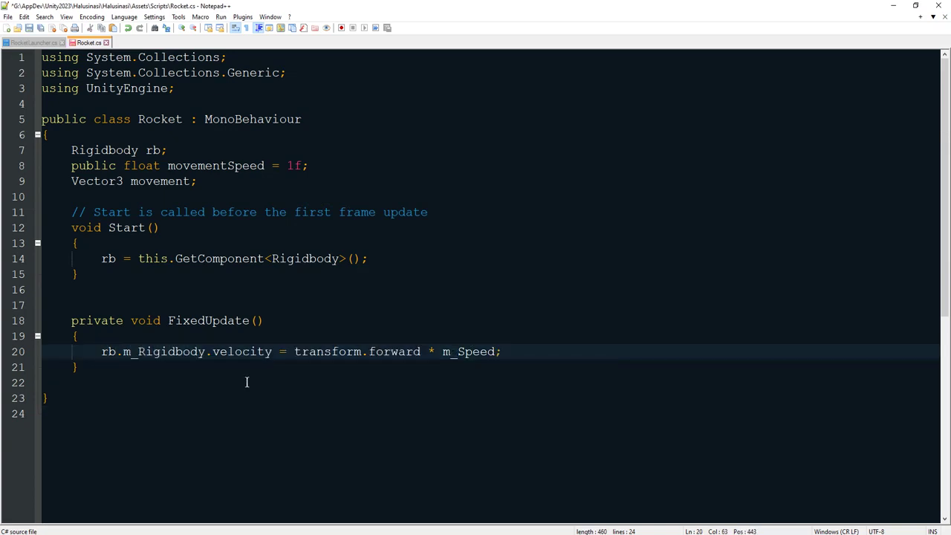
pyautogui.doubleClick(152, 352)
pyautogui.press('Delete')
pyautogui.press('Delete')
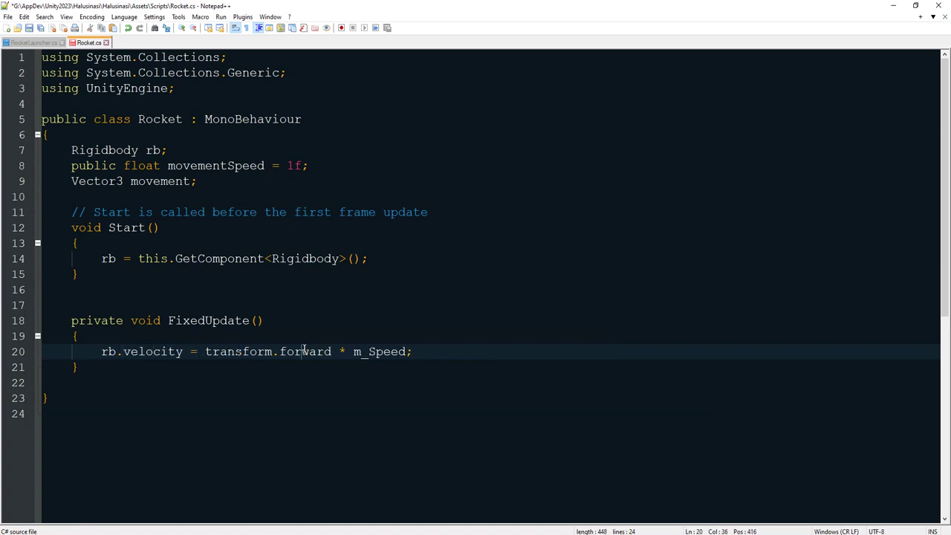
# - Delete the Vector3 movement declaration from the Rocket class
pyautogui.doubleClick(388, 352)
pyautogui.click(145, 181)
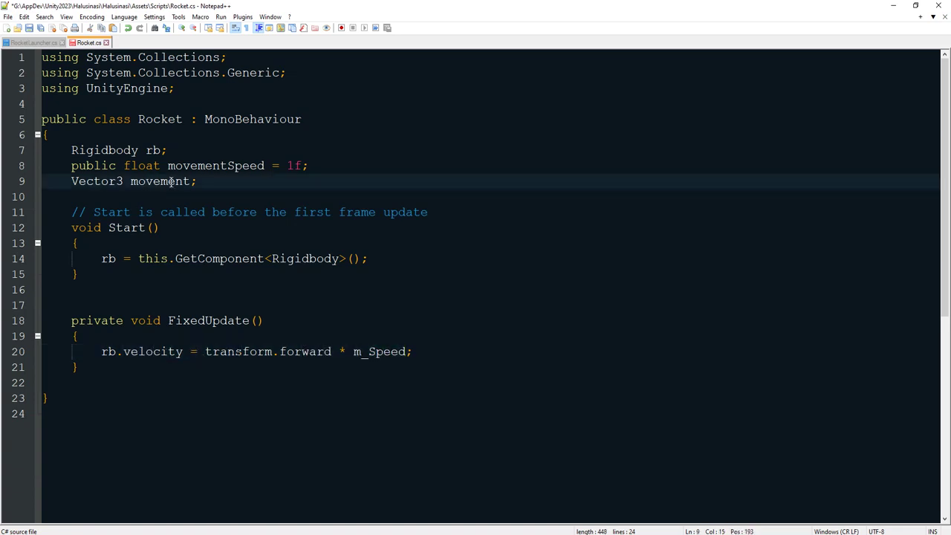
pyautogui.doubleClick(172, 182)
pyautogui.click(218, 183)
pyautogui.hotkey('shift', 'Home')
pyautogui.hotkey('shift', 'Home')
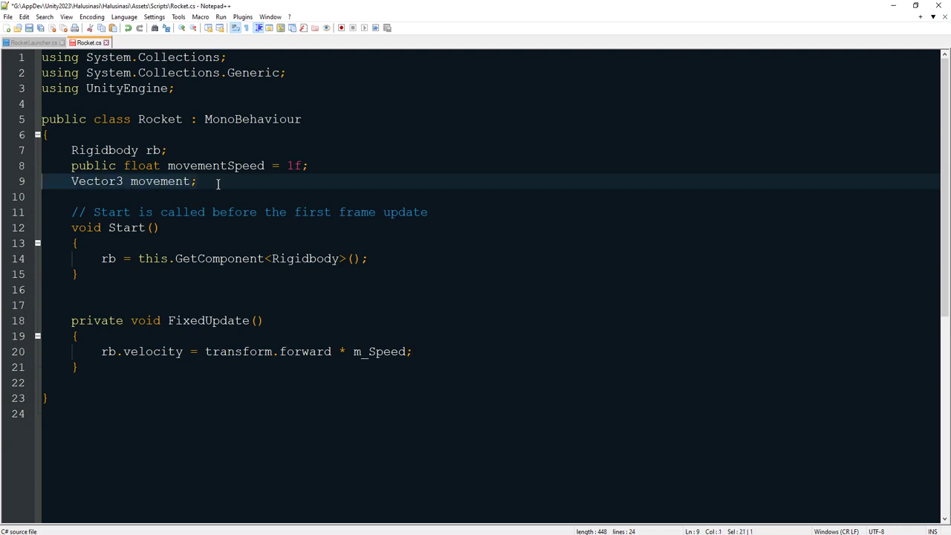
pyautogui.press('BackSpace')
pyautogui.press('BackSpace')
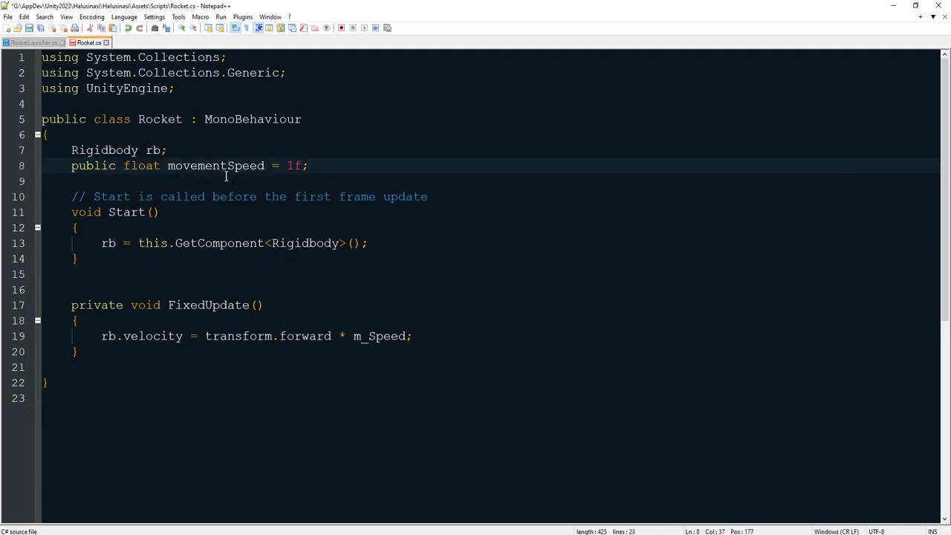
# - Replace m_Speed with movementSpeed in the velocity line, save Rocket.cs, and switch to Unity to compile it
pyautogui.doubleClick(225, 166)
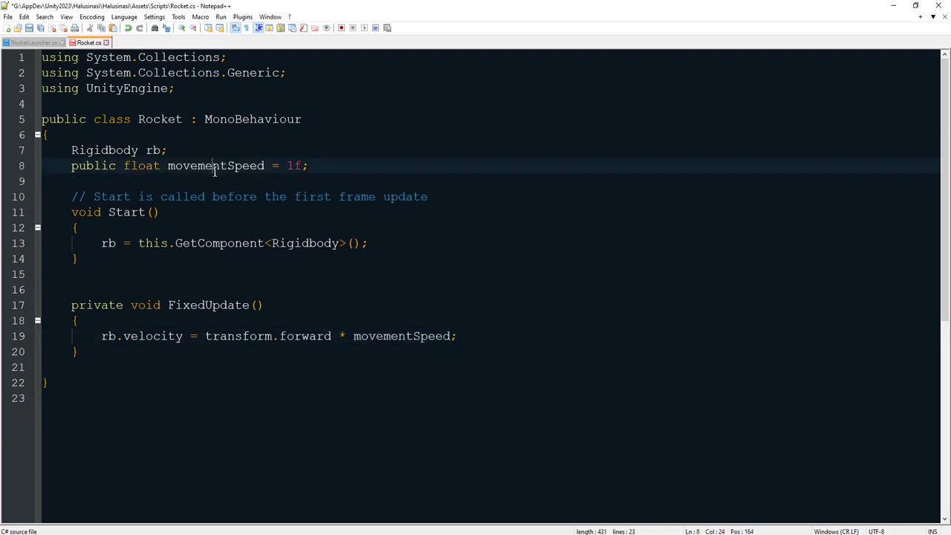
pyautogui.doubleClick(211, 166)
pyautogui.hotkey('alt', 'Tab')
pyautogui.hotkey('alt', 'Tab')
pyautogui.press('Tab')
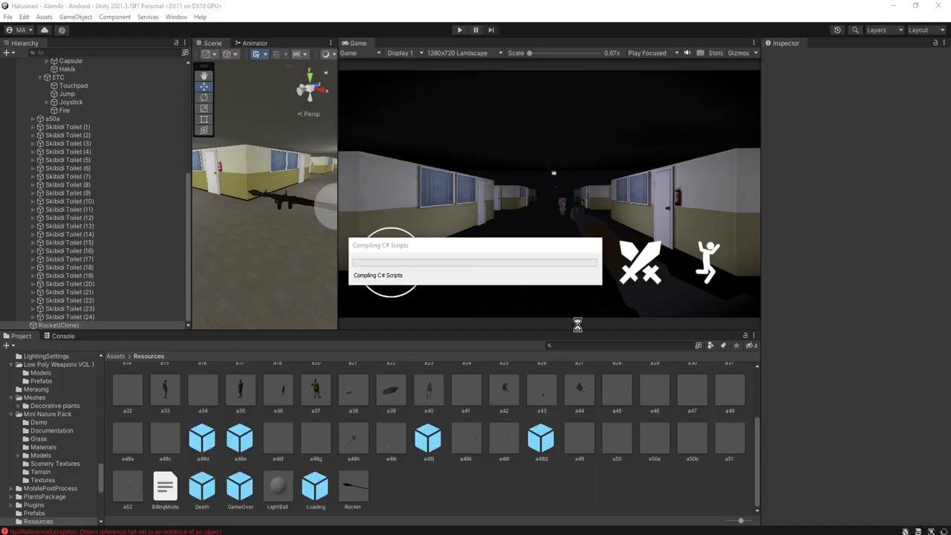
pyautogui.hotkey('alt', 'Tab')
pyautogui.hotkey('alt', 'Tab')
pyautogui.hotkey('alt', 'Tab')
pyautogui.press('Tab')
pyautogui.press('Tab')
pyautogui.click(373, 238)
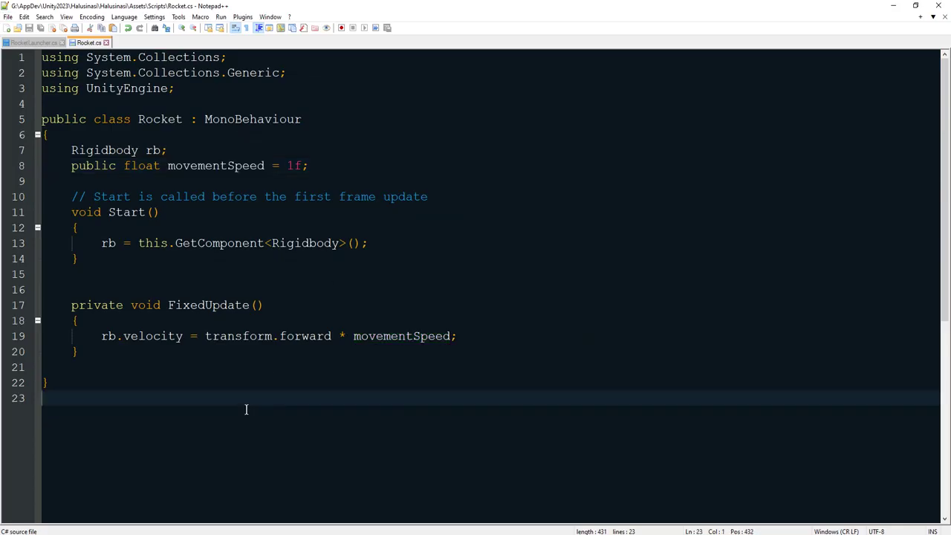
pyautogui.hotkey('ctrl', 'a')
pyautogui.click(322, 424)
pyautogui.hotkey('ctrl', 'a')
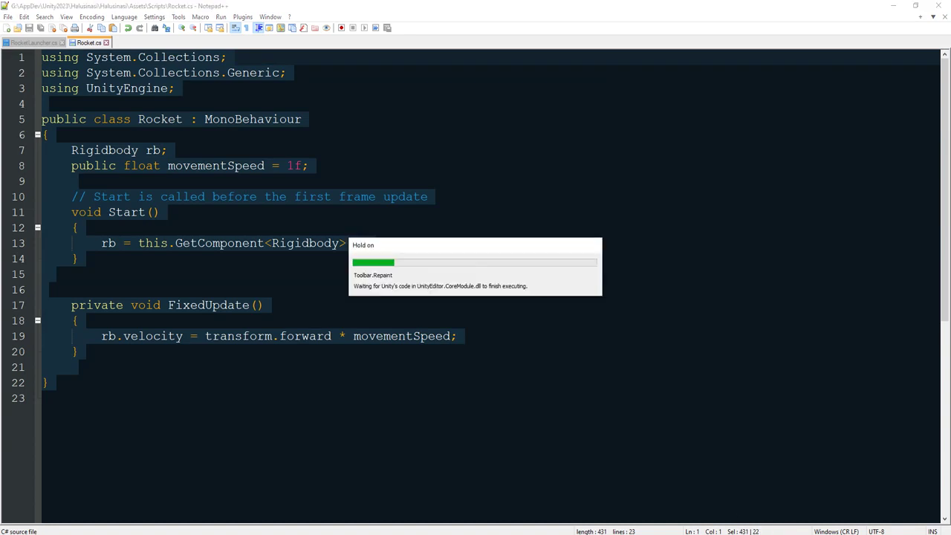
# - Return to Unity, check the Console messages from compiling, and go back to the project's Resources folder
pyautogui.click(894, 6)
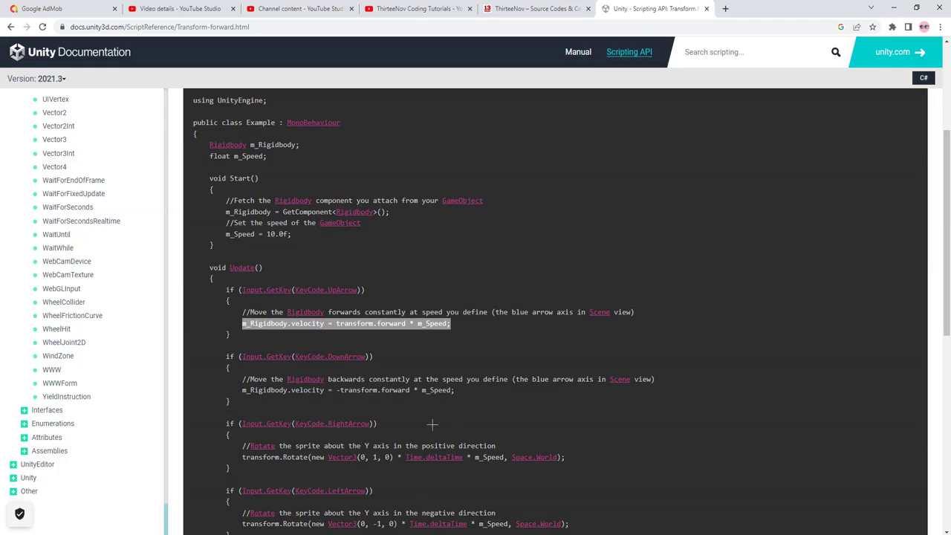
pyautogui.click(894, 7)
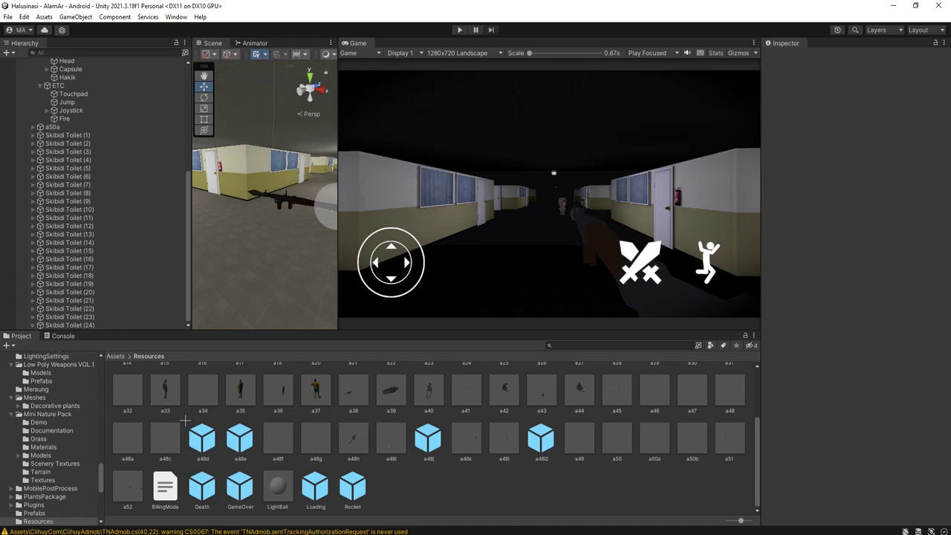
pyautogui.click(62, 336)
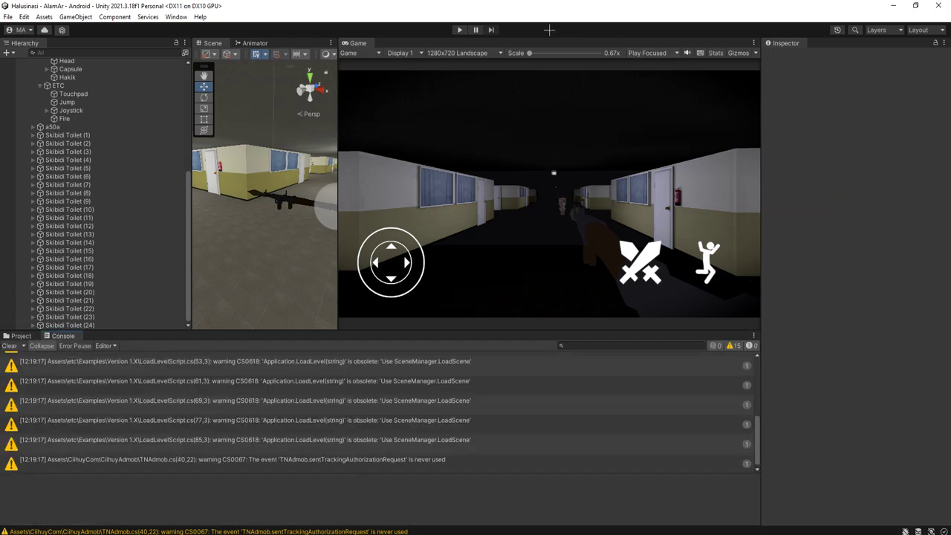
pyautogui.click(23, 336)
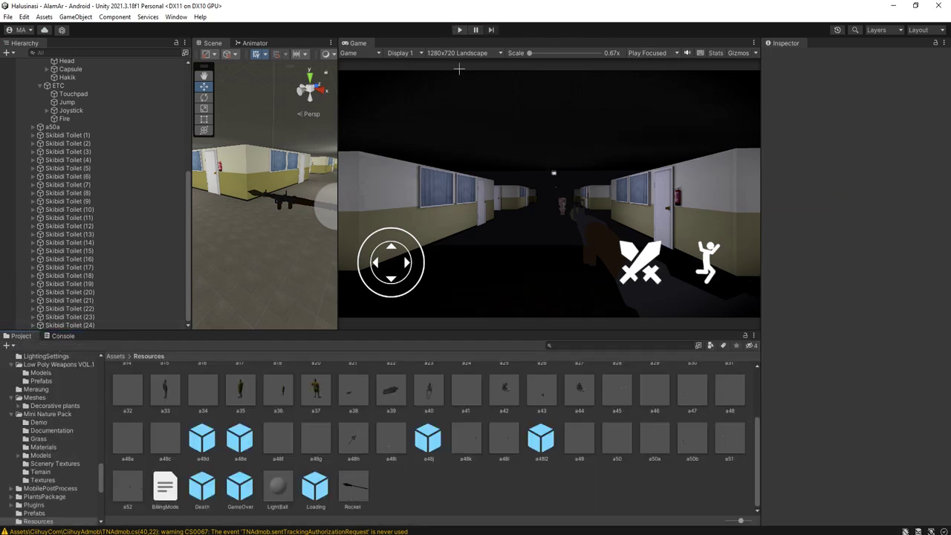
# - Start the game, walk through the corridor, and fire a rocket to test how it moves
pyautogui.click(459, 30)
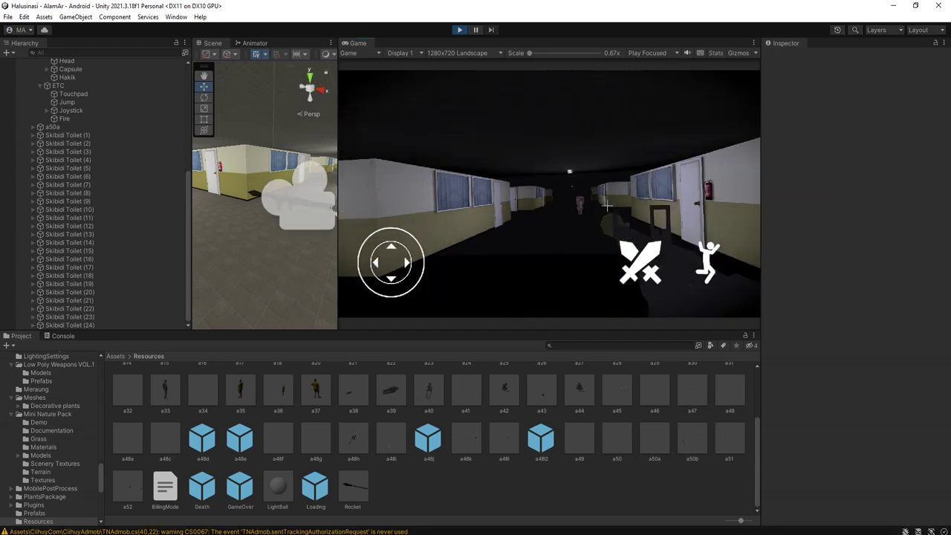
pyautogui.moveTo(391, 268); pyautogui.dragTo(385, 297)
pyautogui.press('a')
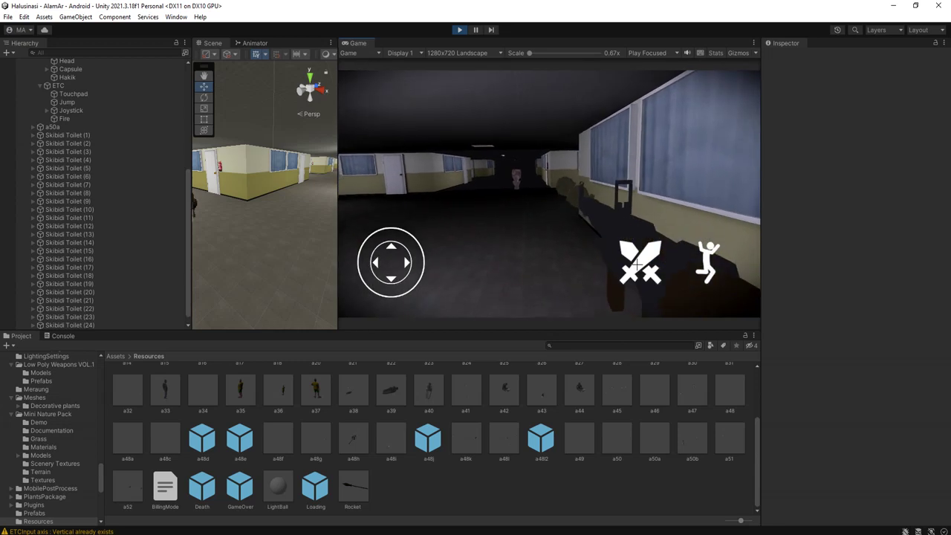
pyautogui.moveTo(576, 214); pyautogui.dragTo(629, 199)
pyautogui.press('a')
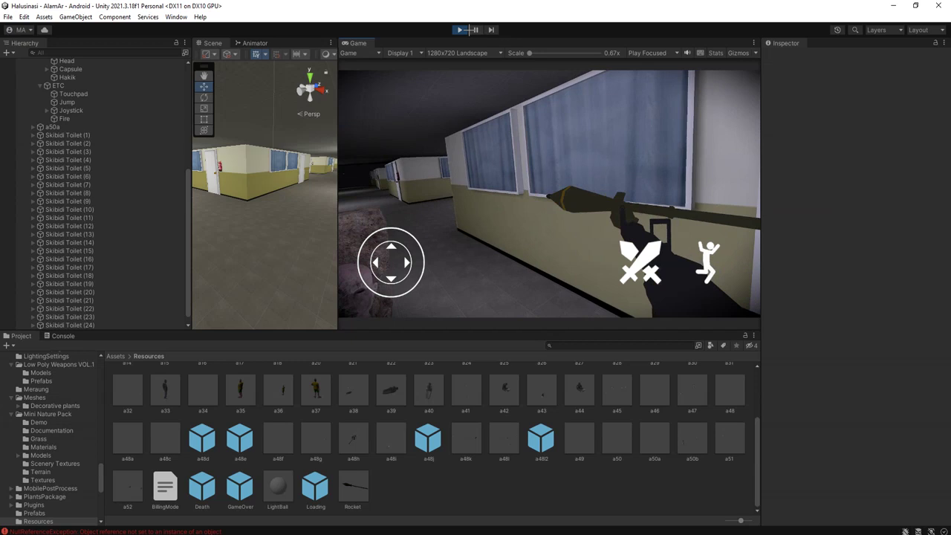
pyautogui.press('s')
pyautogui.moveTo(491, 159); pyautogui.dragTo(601, 144)
pyautogui.press('d')
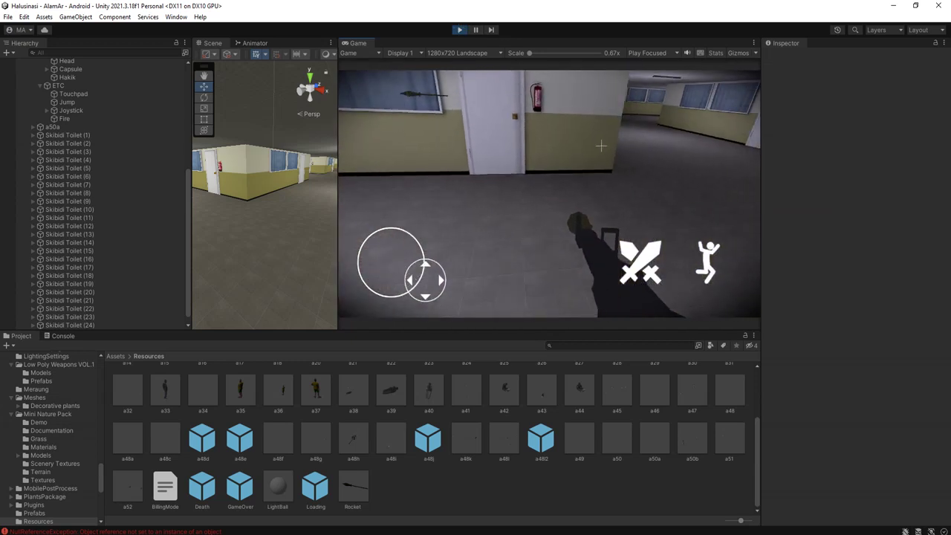
# - Select and frame the fired Rocket(Clone), and unfreeze its Rigidbody's X position while the game runs
pyautogui.click(75, 324)
pyautogui.press('f')
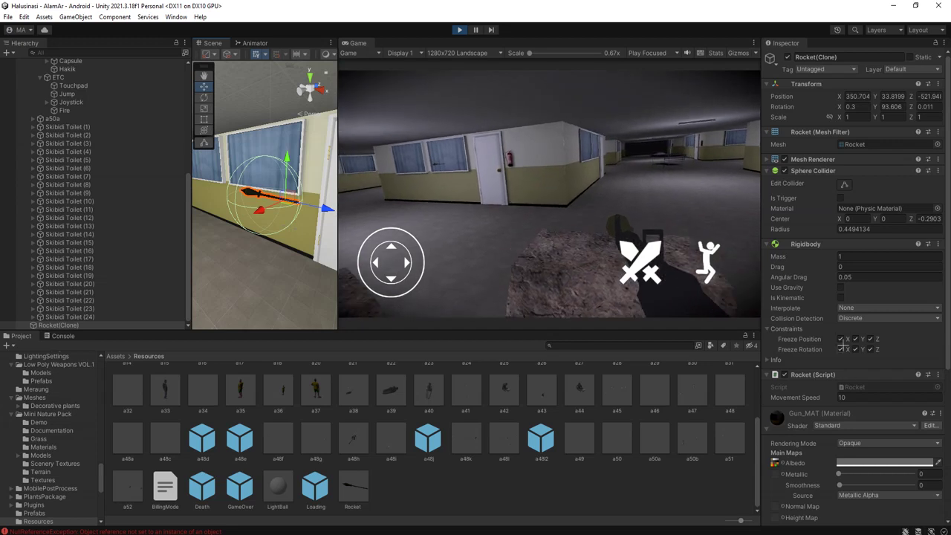
pyautogui.click(843, 340)
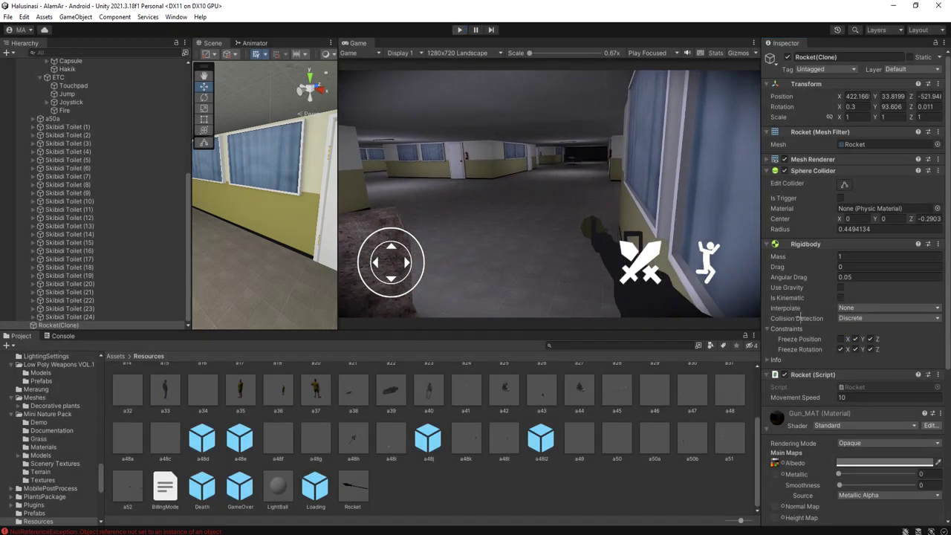
# - Open the Rocket prefab and clear all Freeze Position and Freeze Rotation constraints on its Rigidbody
pyautogui.doubleClick(352, 487)
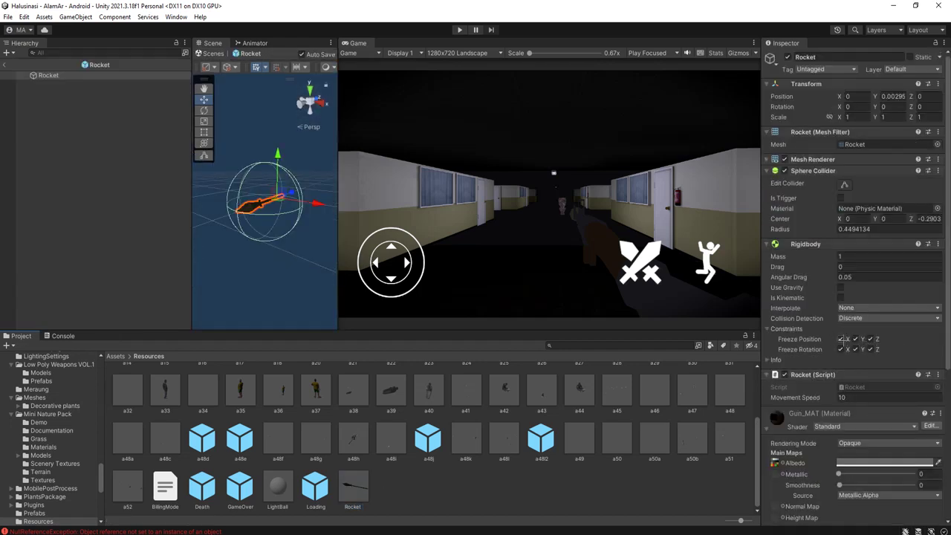
pyautogui.click(841, 339)
pyautogui.click(841, 349)
pyautogui.click(855, 350)
pyautogui.click(855, 340)
pyautogui.click(870, 349)
pyautogui.click(870, 339)
# - Start the game again and review the whole Rocket.cs script in Notepad++
pyautogui.click(460, 29)
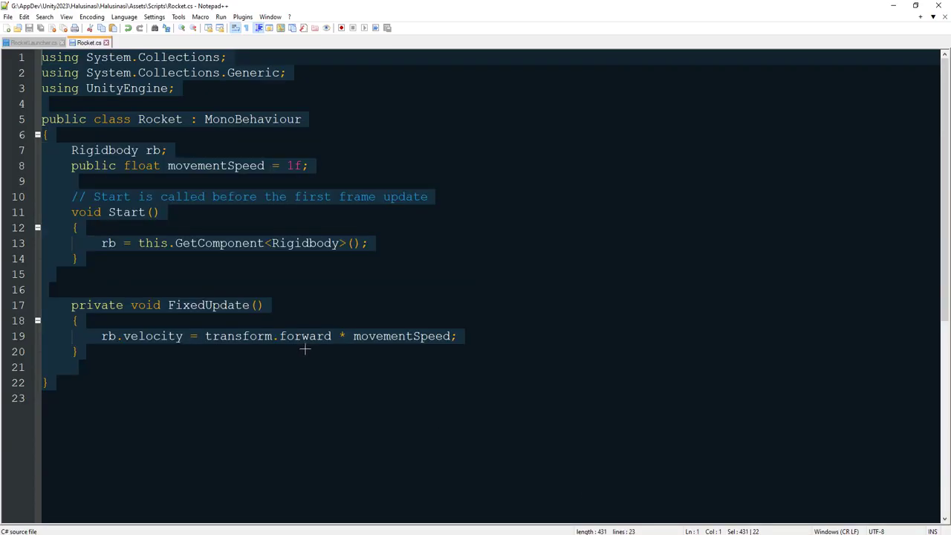
pyautogui.click(300, 406)
pyautogui.click(205, 371)
pyautogui.hotkey('ctrl', 'a')
pyautogui.click(358, 392)
pyautogui.hotkey('ctrl', 'a')
pyautogui.hotkey('alt', 'Tab')
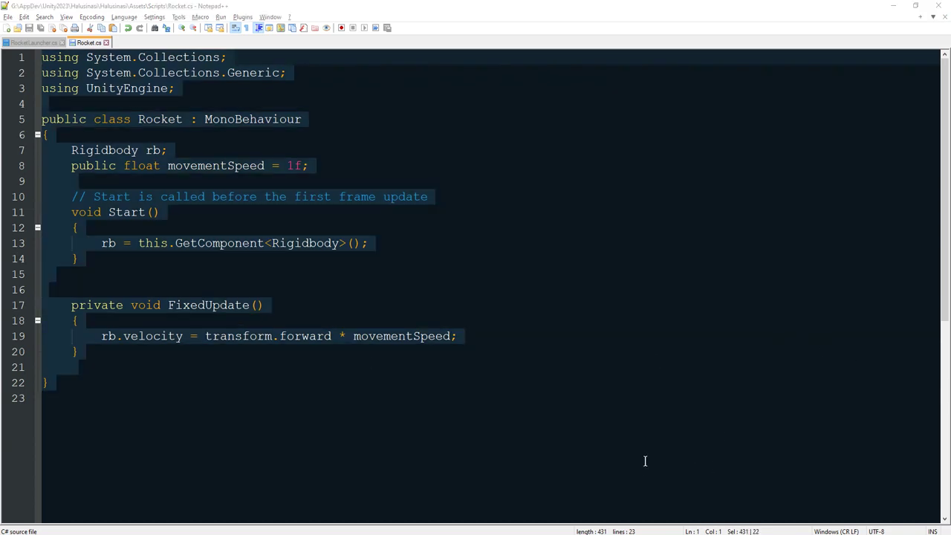
pyautogui.click(737, 465)
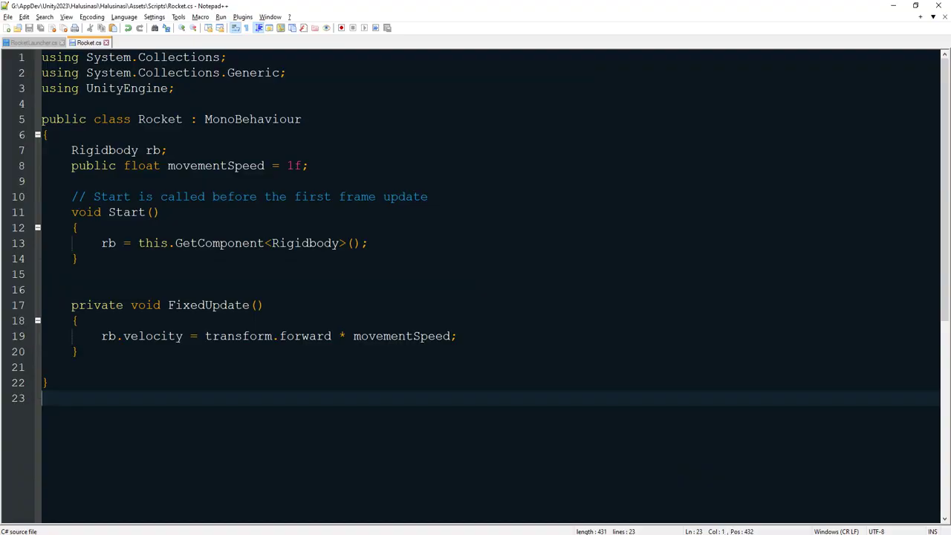
# - Return to Unity, walk the corridors firing rockets to test their flight direction, and stop the game
pyautogui.hotkey('alt', 'Tab')
pyautogui.press('s')
pyautogui.press('a')
pyautogui.press('d')
pyautogui.press('s')
pyautogui.press('a')
pyautogui.moveTo(570, 199); pyautogui.dragTo(597, 198)
pyautogui.press('s')
pyautogui.press('s')
pyautogui.press('a')
pyautogui.press('a')
pyautogui.press('s')
pyautogui.press('s')
pyautogui.press('a')
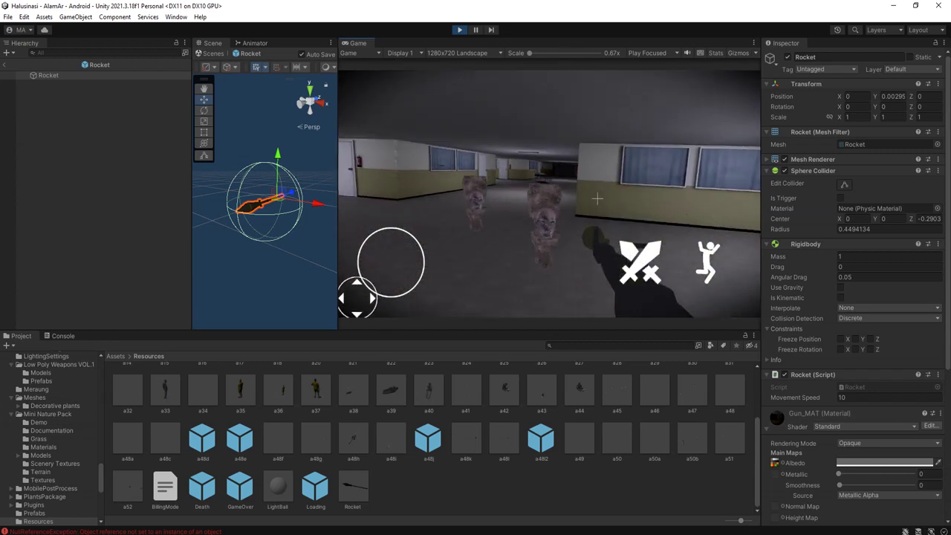
pyautogui.moveTo(676, 195); pyautogui.dragTo(681, 234)
pyautogui.press('s')
pyautogui.press('a')
pyautogui.moveTo(621, 273); pyautogui.dragTo(505, 41)
pyautogui.press('a')
pyautogui.press('s')
pyautogui.press('a')
pyautogui.press('w')
pyautogui.press('d')
pyautogui.press('s')
pyautogui.click(460, 30)
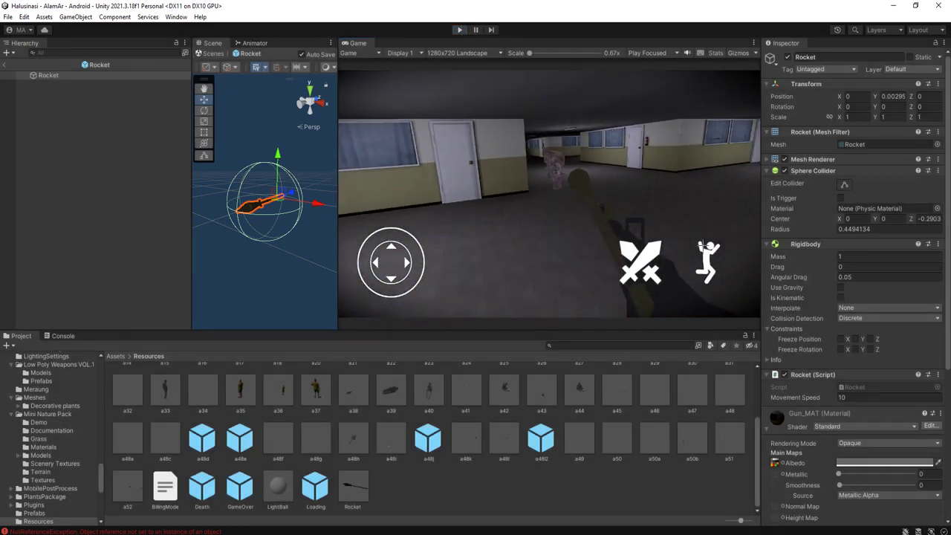
# - Switch to Rocket.cs in Notepad++ and enclose movementSpeed in parentheses in the velocity line
pyautogui.hotkey('alt', 'Tab')
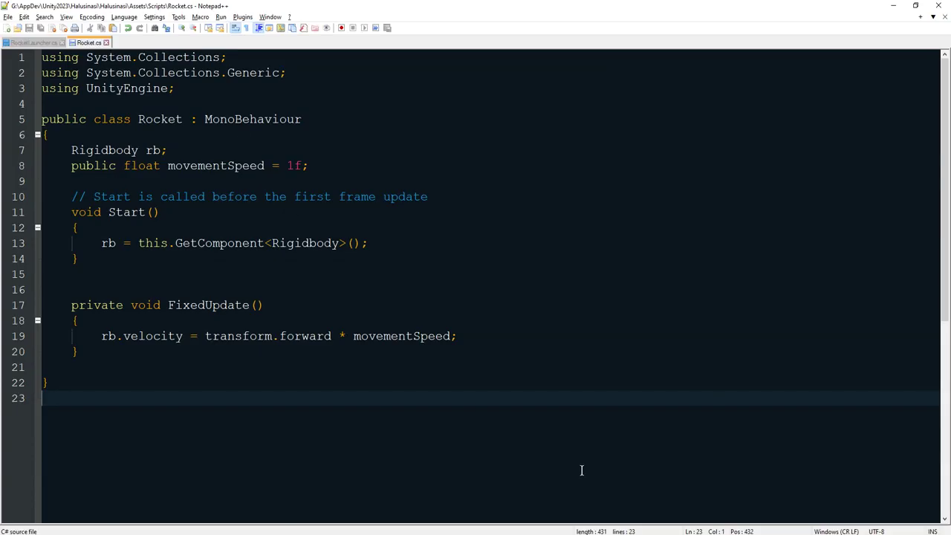
pyautogui.click(389, 336)
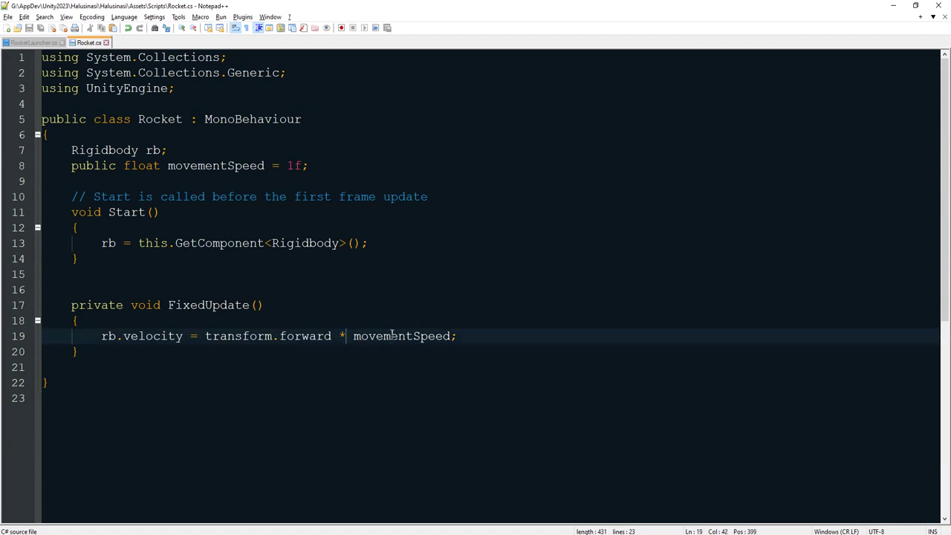
pyautogui.write('(')
pyautogui.hotkey('ctrl', 'Right')
pyautogui.write(')')
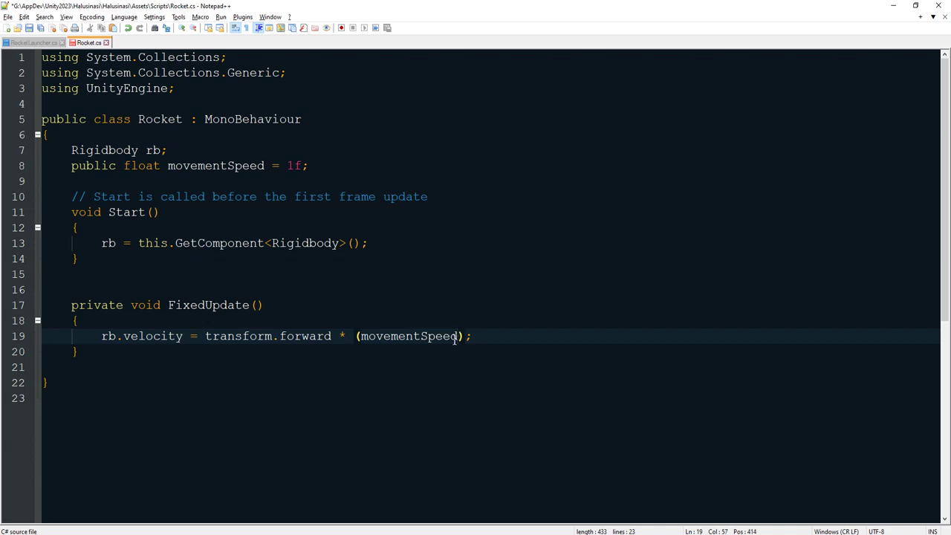
# - Change the velocity line to rb.velocity = (transform.forward * movementSpeed) * -1; and save Rocket.cs
pyautogui.press('Delete')
pyautogui.hotkey('ctrl', 'Left')
pyautogui.press('BackSpace')
pyautogui.hotkey('ctrl', 's')
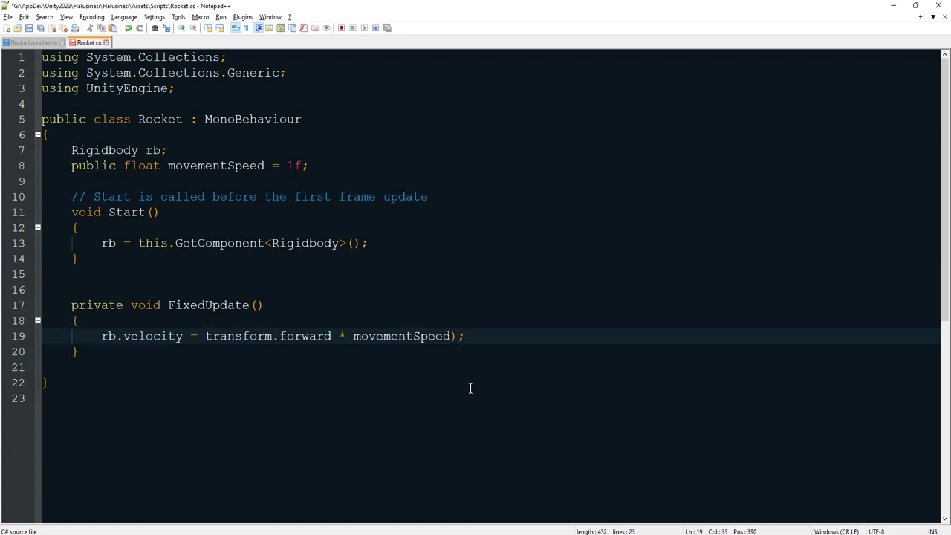
pyautogui.write('(')
pyautogui.press('End')
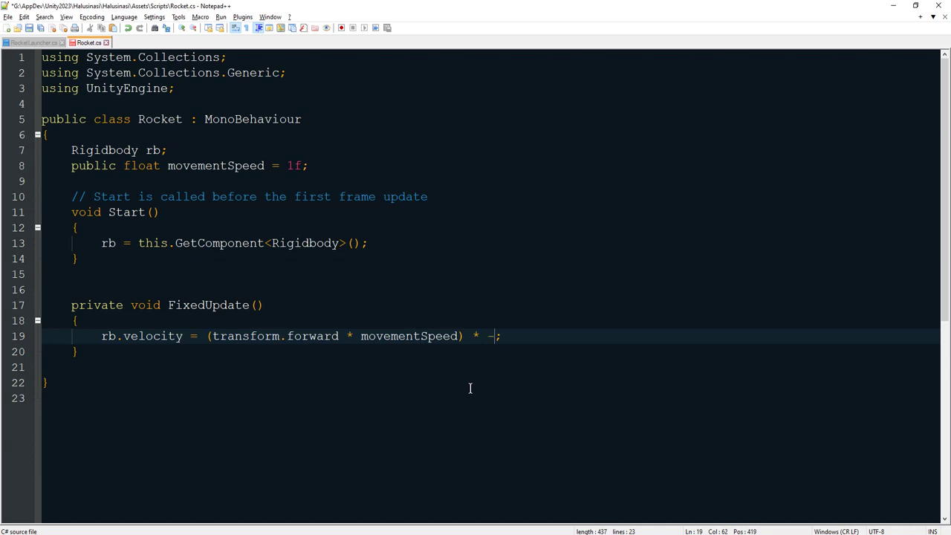
pyautogui.hotkey('ctrl', 's')
pyautogui.click(543, 348)
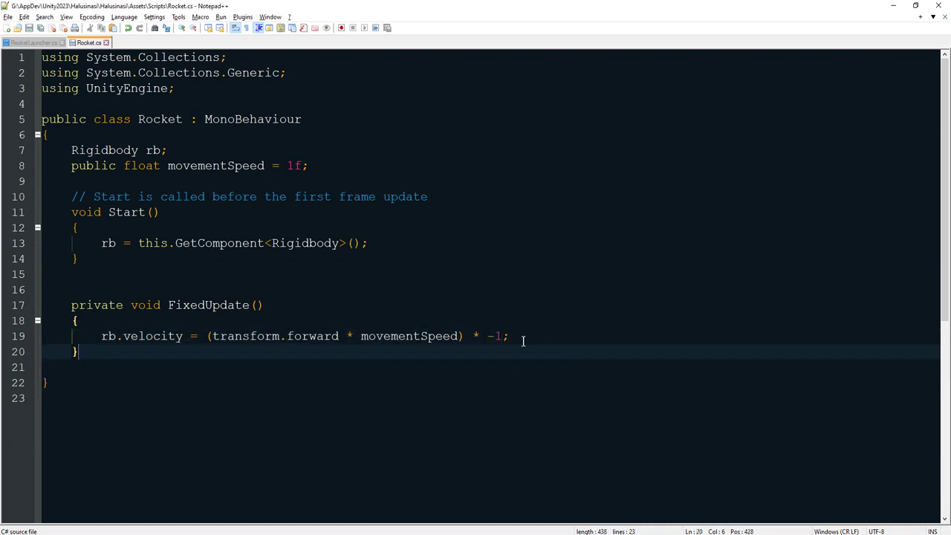
# - Return to Unity, start the game with the recompiled script, and fire rockets near the enemies to test the reversed velocity
pyautogui.hotkey('alt', 'Tab')
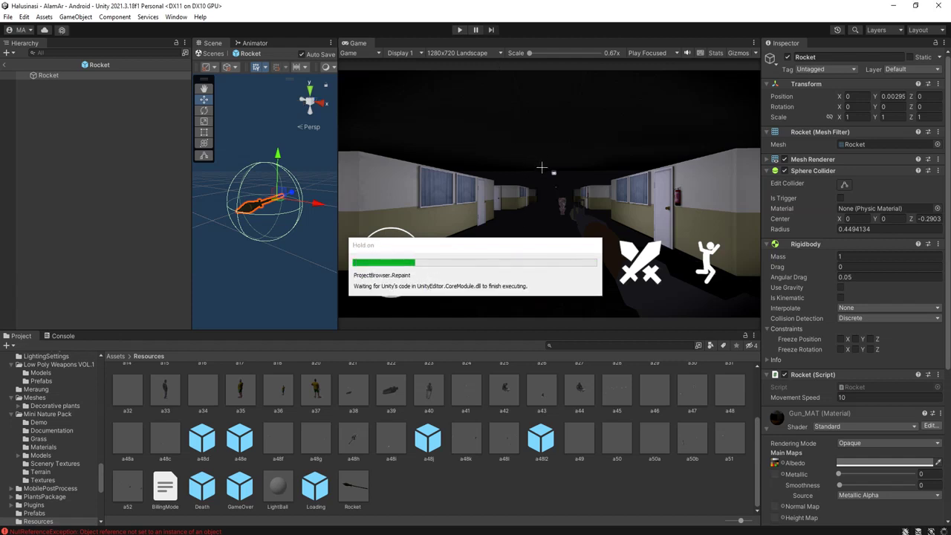
pyautogui.click(459, 30)
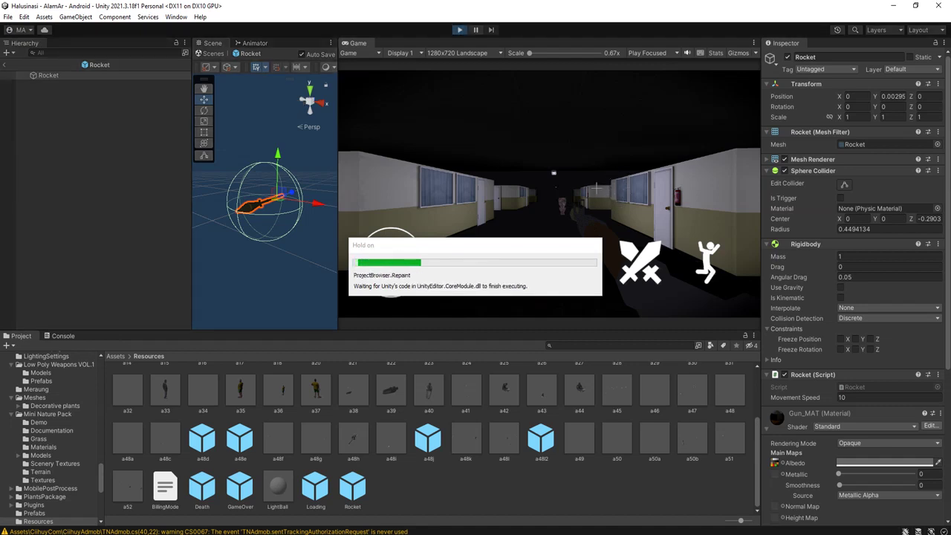
pyautogui.press('w')
pyautogui.moveTo(599, 182); pyautogui.dragTo(415, 190)
pyautogui.press('s')
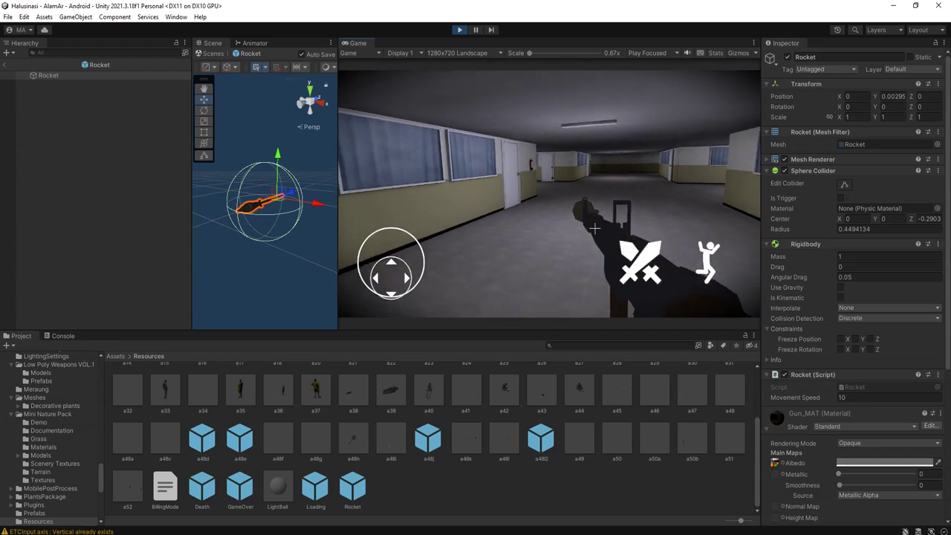
pyautogui.press('w')
pyautogui.press('d')
pyautogui.moveTo(600, 227); pyautogui.dragTo(558, 225)
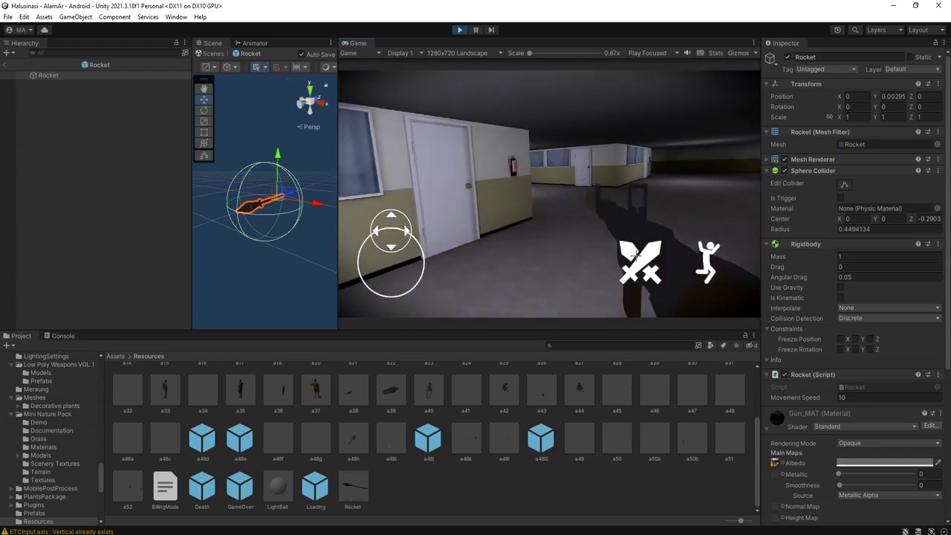
pyautogui.click(635, 262)
pyautogui.press('d')
pyautogui.moveTo(627, 221); pyautogui.dragTo(579, 204)
pyautogui.press('s')
pyautogui.click(646, 269)
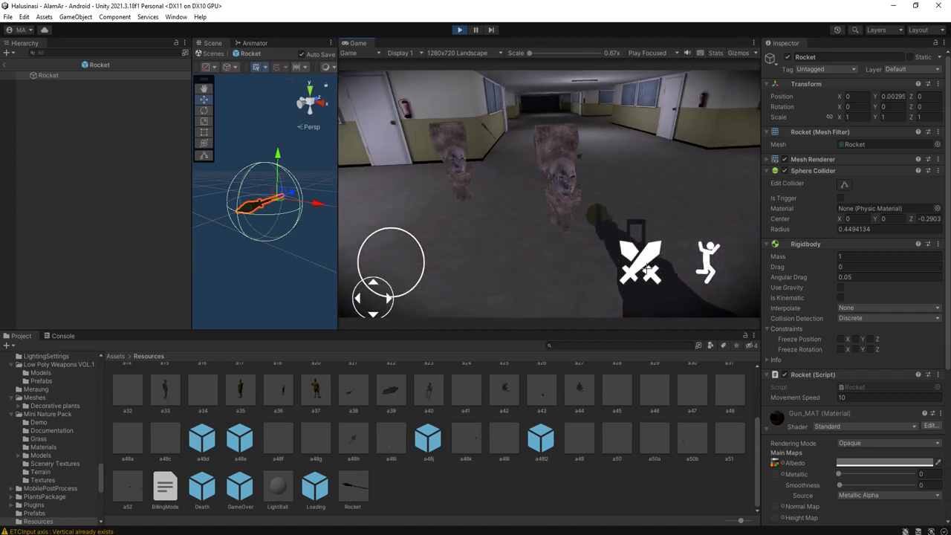
pyautogui.press('d')
pyautogui.moveTo(673, 198); pyautogui.dragTo(592, 191)
pyautogui.press('w')
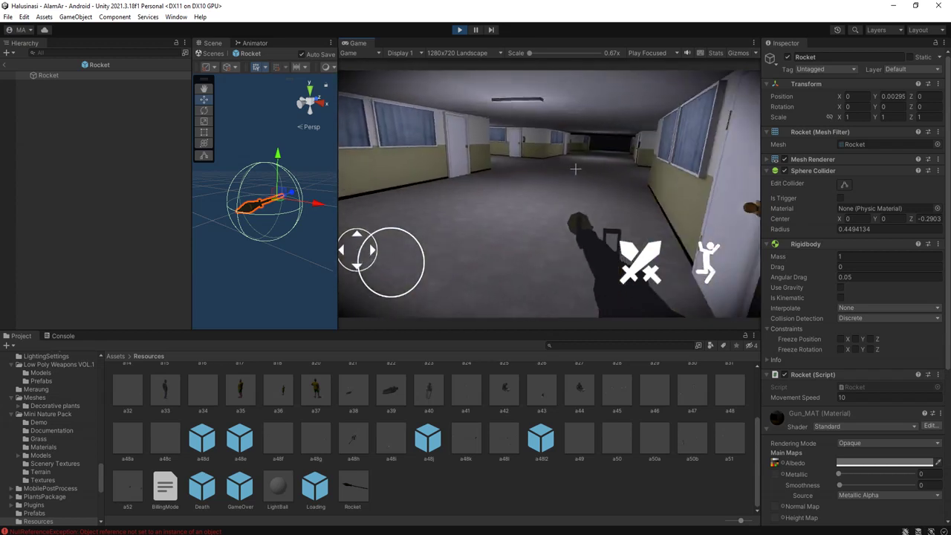
# - Fire more rockets down several corridors in different directions to check that they travel away from the launcher
pyautogui.press('w')
pyautogui.click(638, 259)
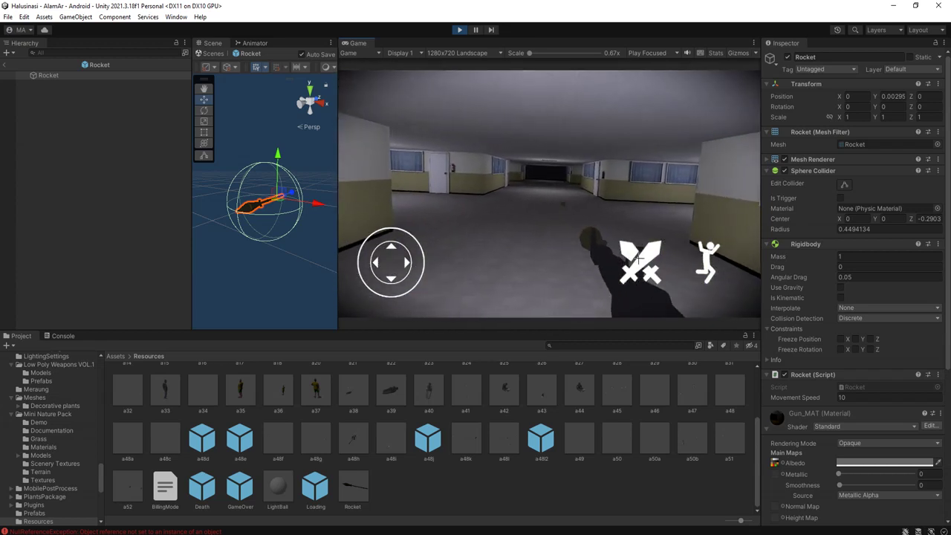
pyautogui.click(639, 258)
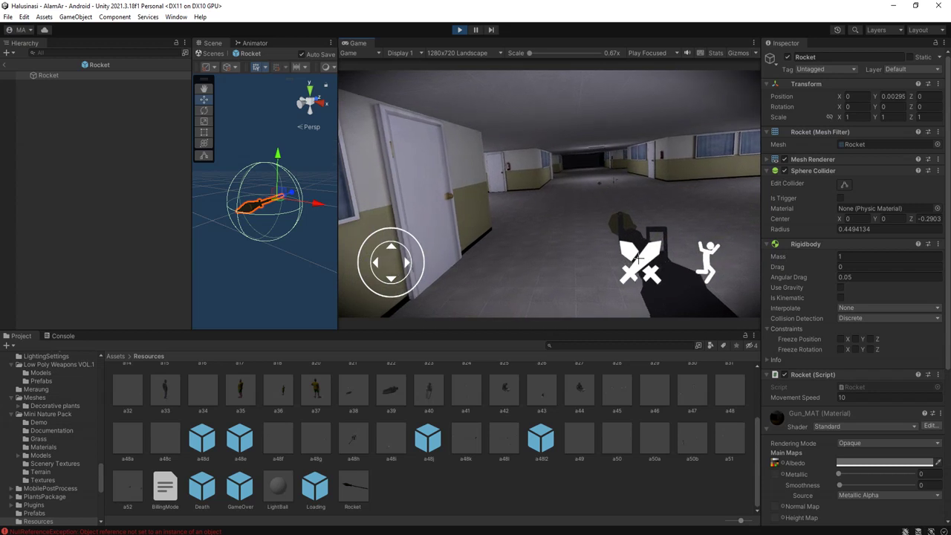
pyautogui.press('w')
pyautogui.press('d')
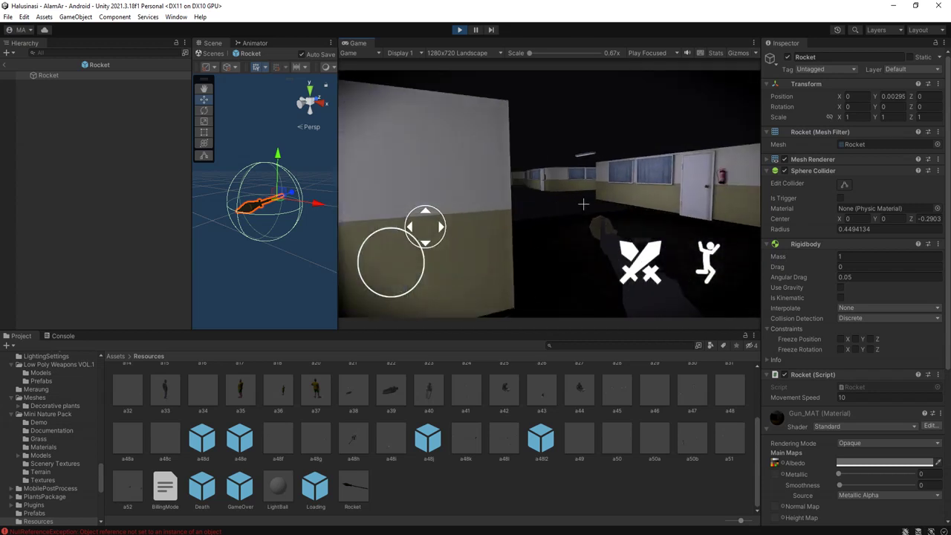
pyautogui.press('d')
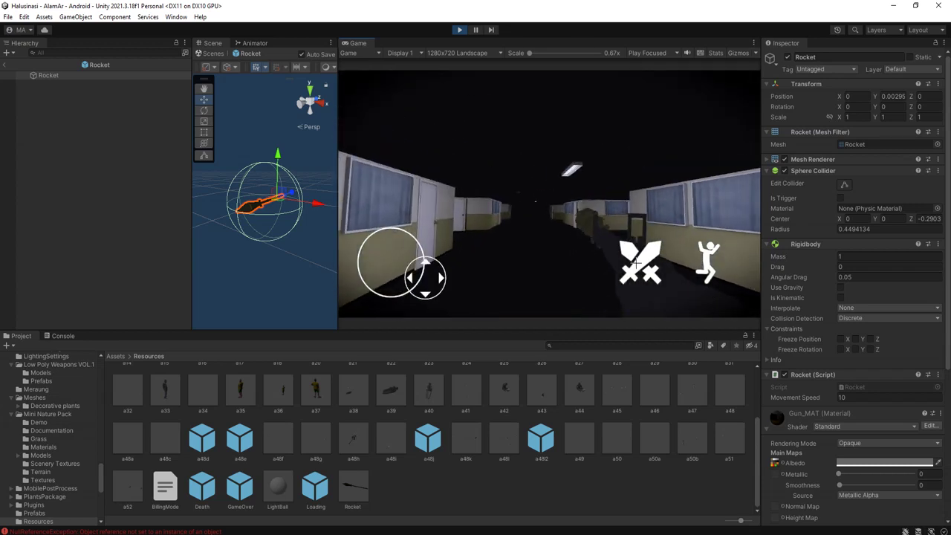
pyautogui.moveTo(571, 184); pyautogui.dragTo(576, 216)
pyautogui.click(635, 251)
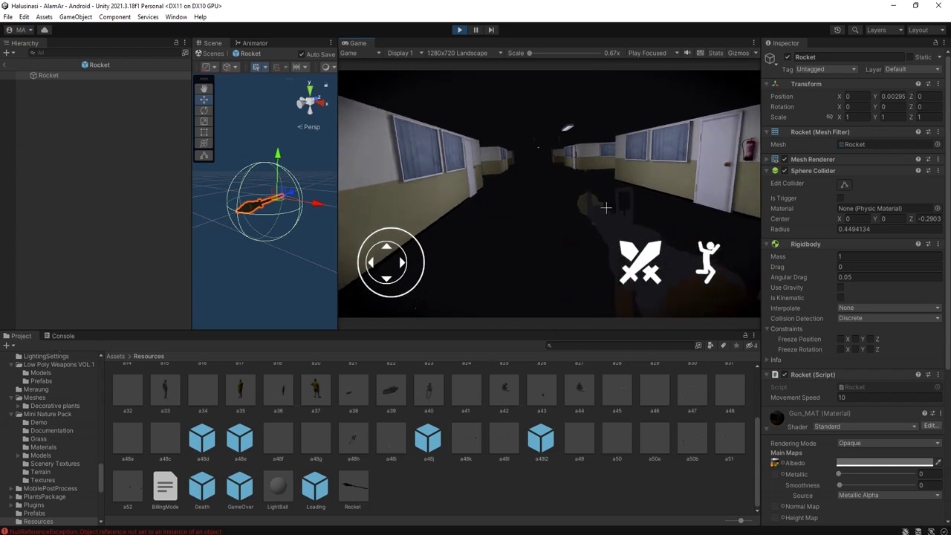
pyautogui.press('a')
pyautogui.press('w')
pyautogui.press('a')
pyautogui.moveTo(587, 199); pyautogui.dragTo(642, 231)
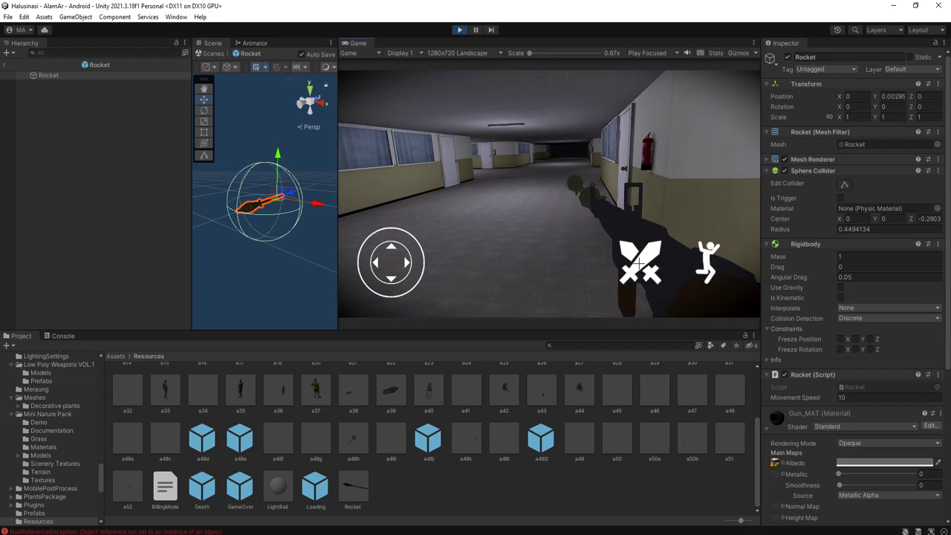
pyautogui.press('a')
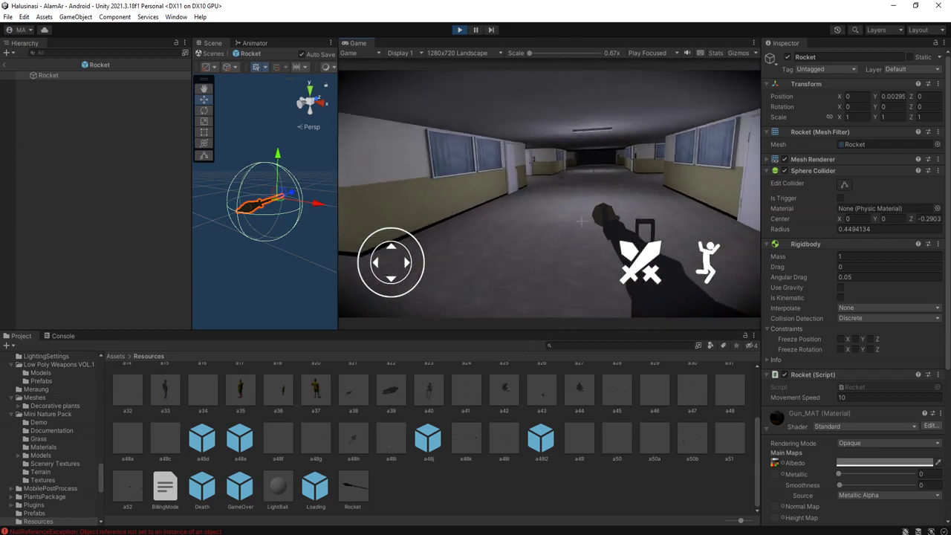
pyautogui.press('w')
pyautogui.press('a')
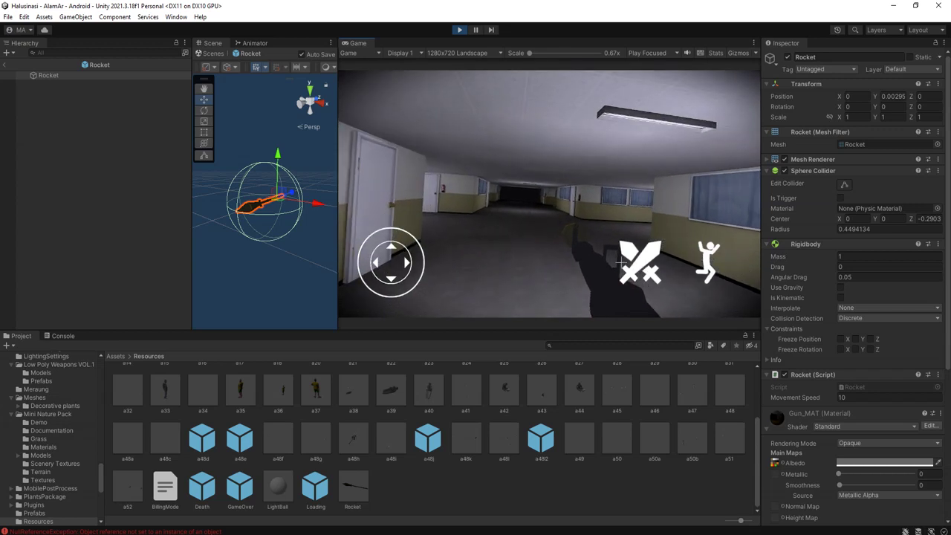
pyautogui.moveTo(621, 261); pyautogui.dragTo(669, 242)
pyautogui.press('w')
pyautogui.press('a')
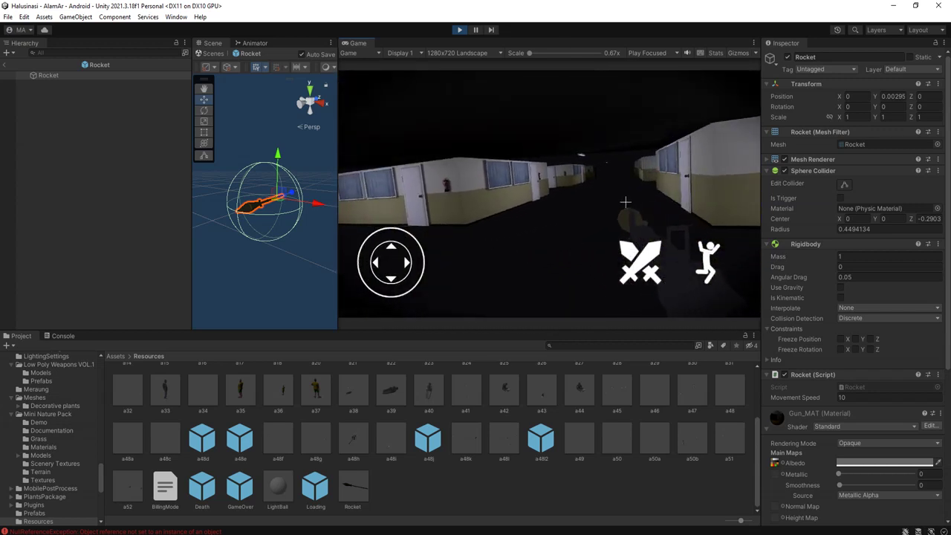
pyautogui.moveTo(648, 200); pyautogui.dragTo(670, 223)
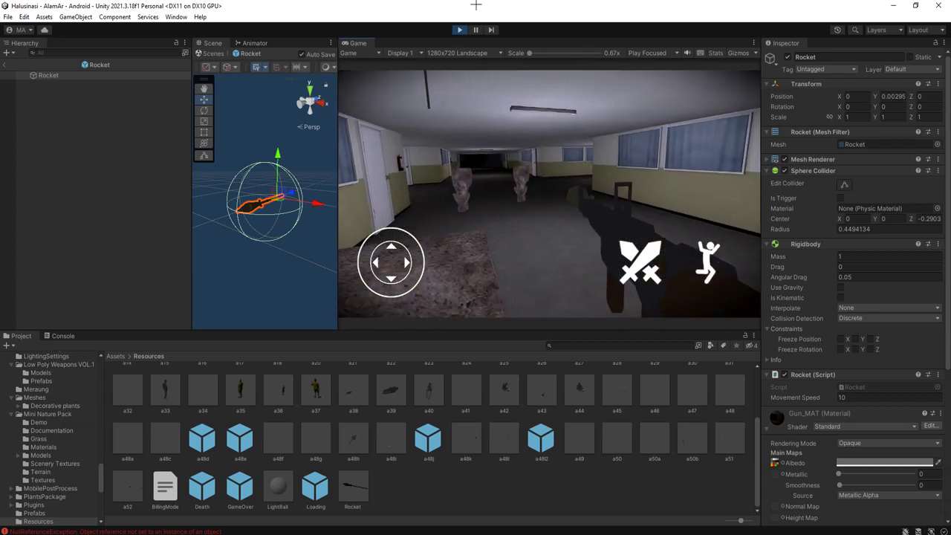
pyautogui.press('s')
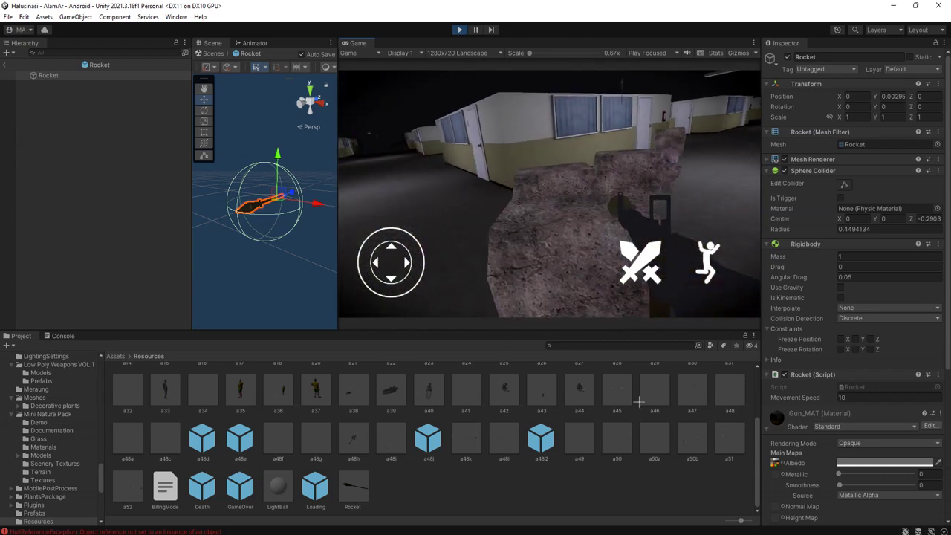
pyautogui.hotkey('alt', 'Tab')
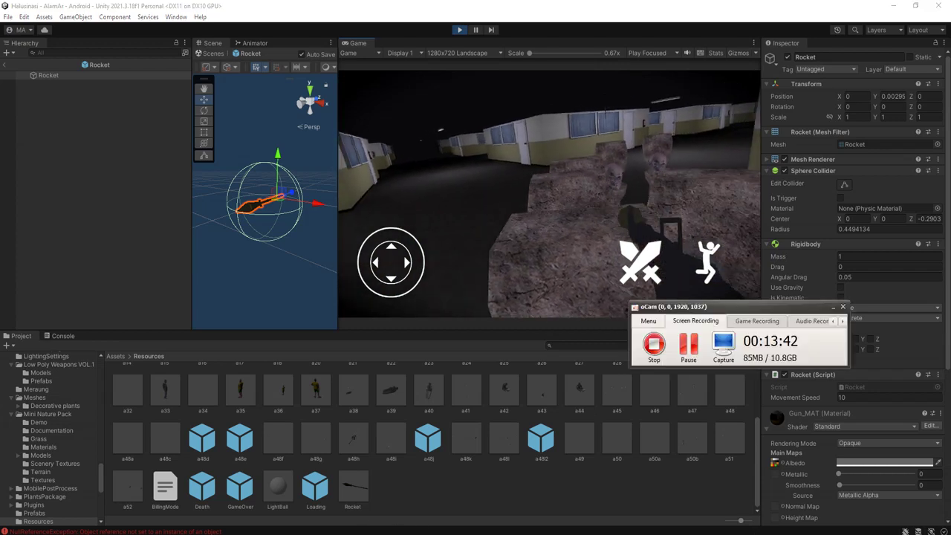
pyautogui.click(592, 6)
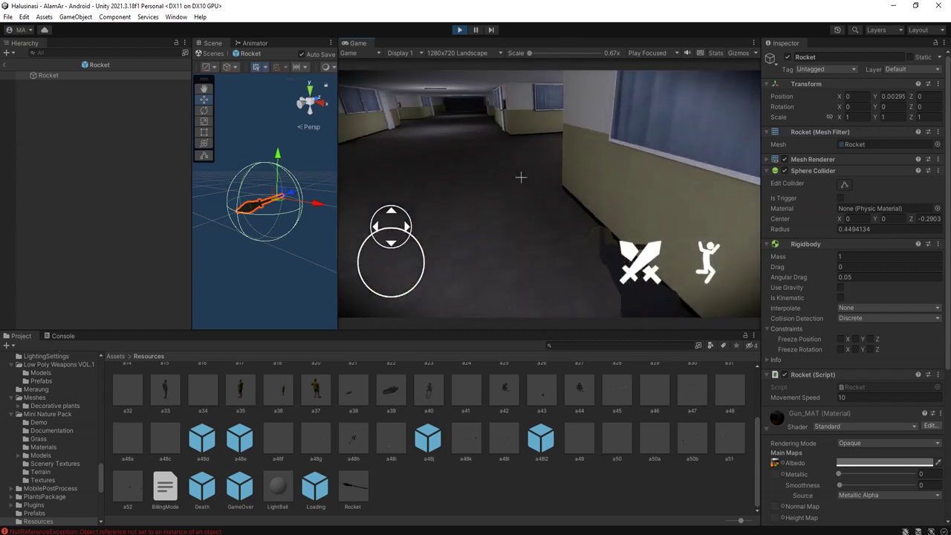
pyautogui.moveTo(571, 175); pyautogui.dragTo(498, 152)
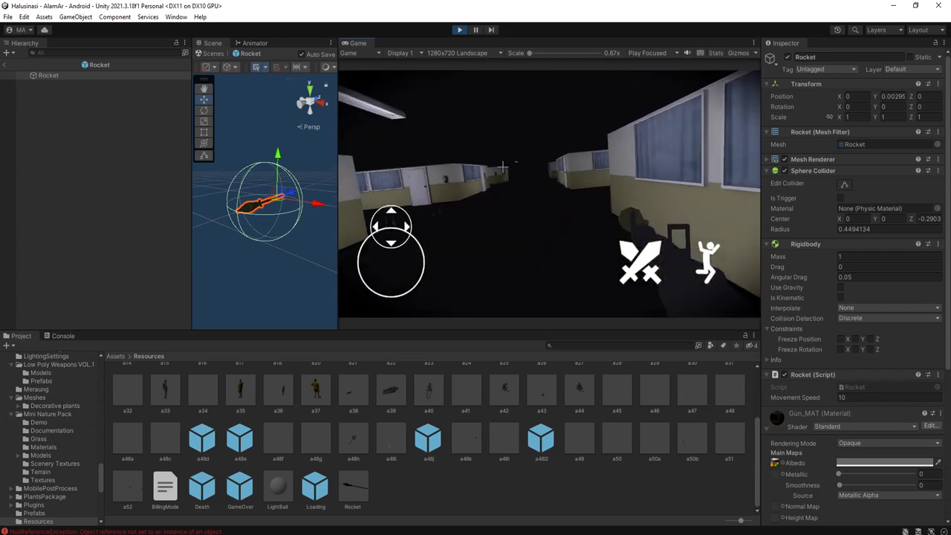
pyautogui.press('a')
pyautogui.moveTo(553, 166); pyautogui.dragTo(525, 172)
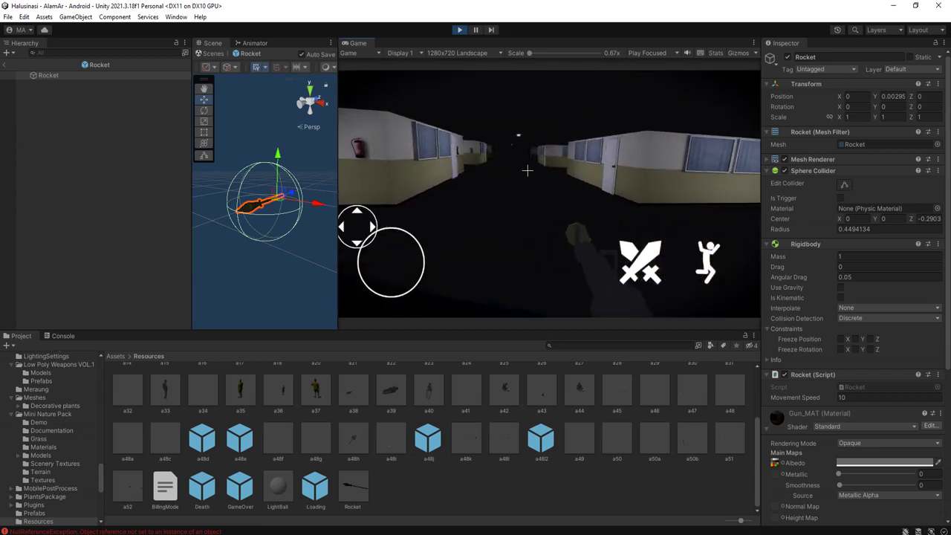